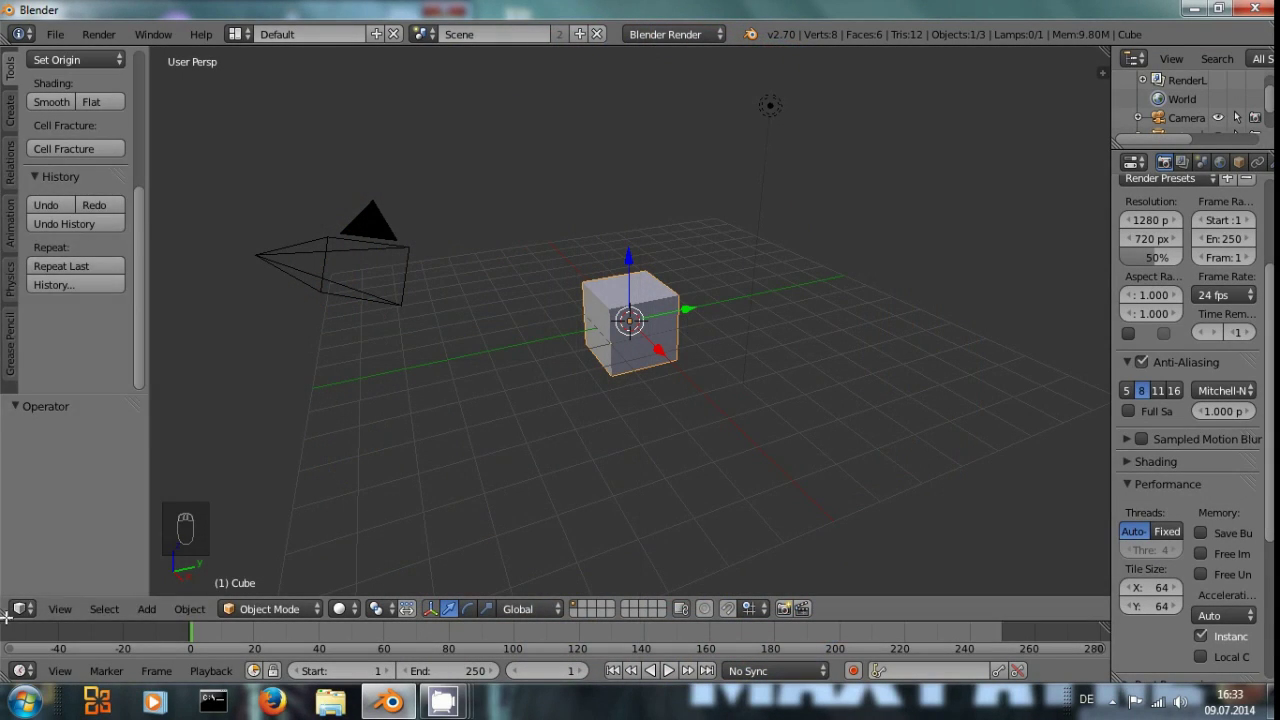
Turn the 3D view into a Node Editor showing the compositing nodes and enable the backdrop
left_click(22, 608)
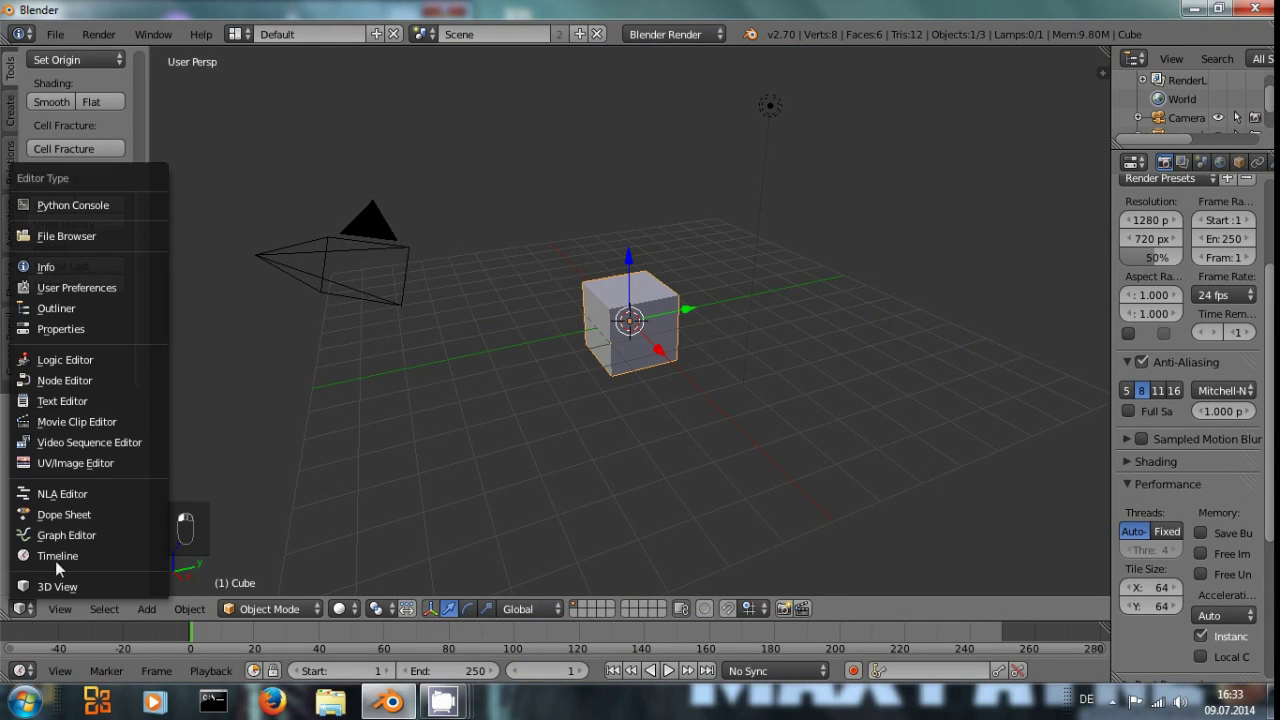
left_click(85, 380)
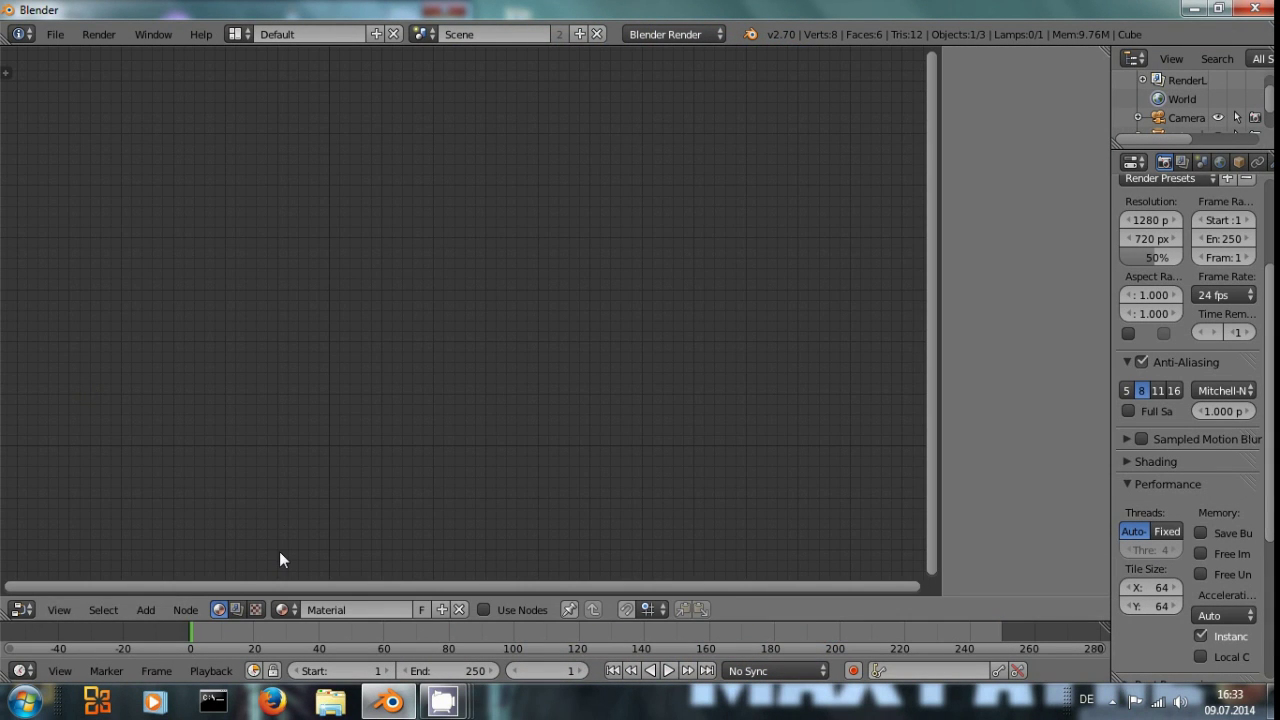
left_click(237, 610)
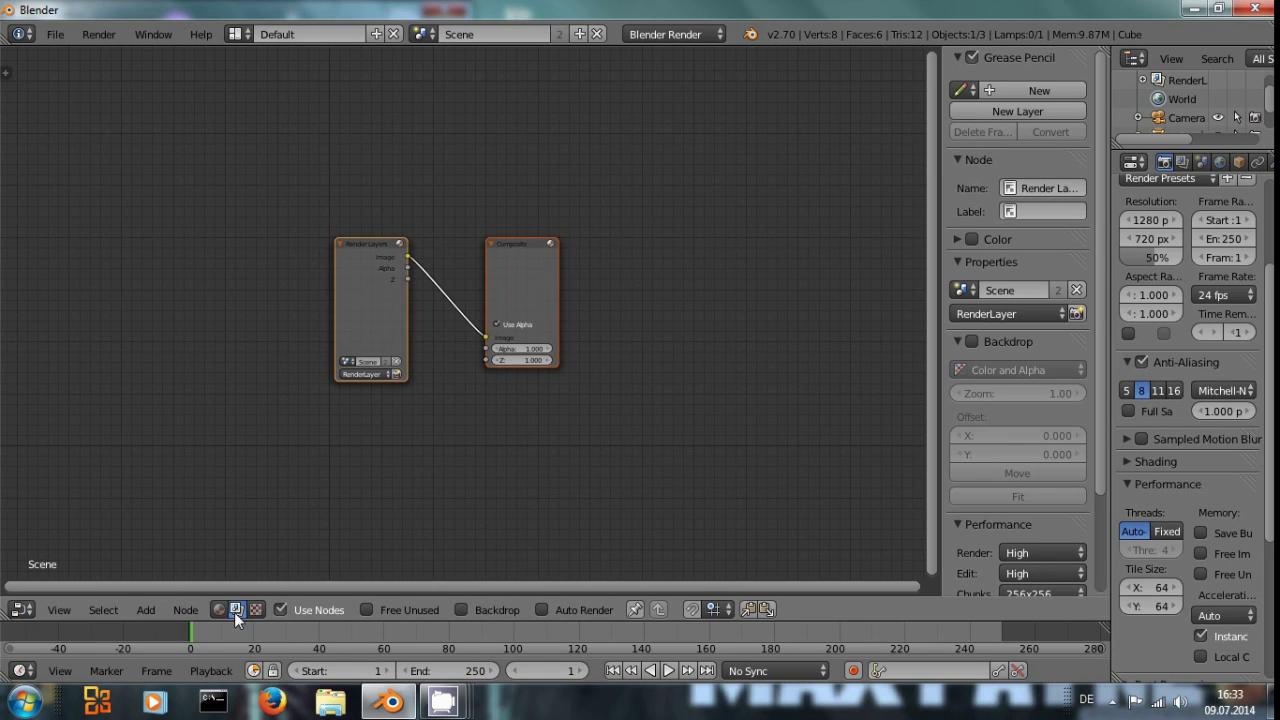
left_click(472, 606)
Spread the two default nodes apart and delete the Render Layers node
left_click_drag(373, 255, 275, 208)
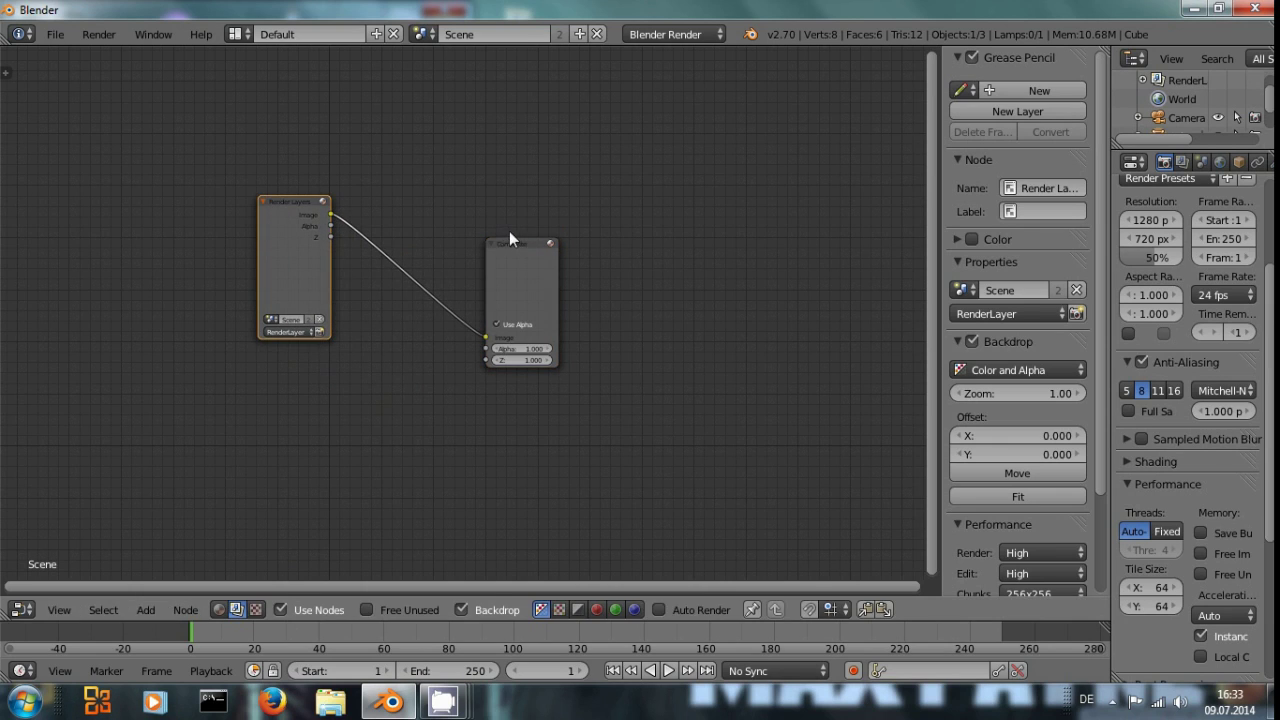
left_click_drag(509, 233, 683, 212)
left_click(275, 215)
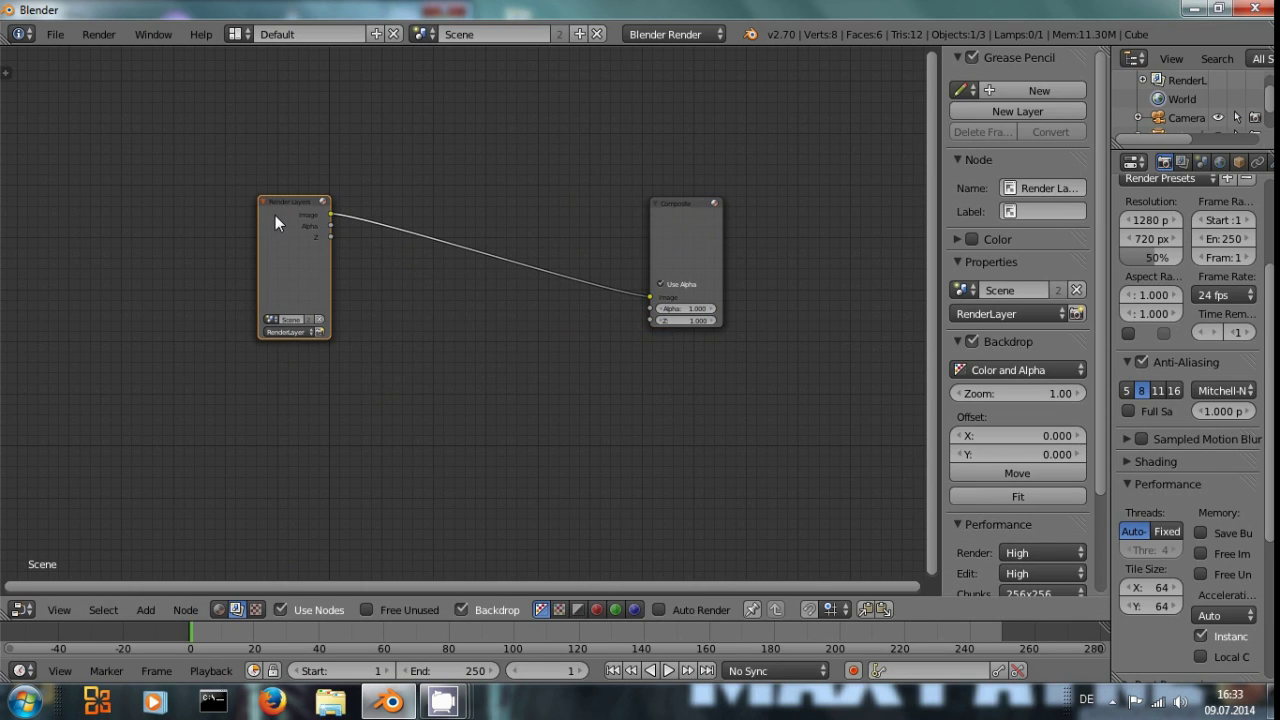
key("x")
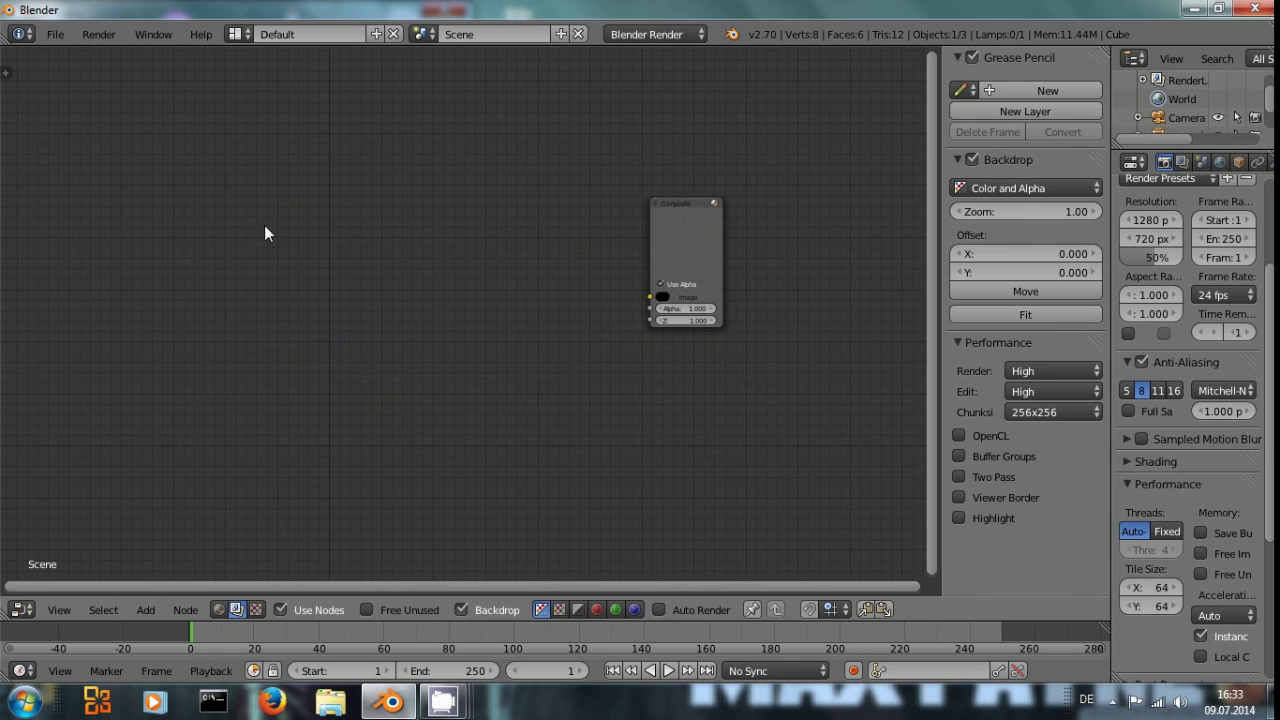
Add an Image input node well to the left of the Composite node and maximize the node editor
key("shift+a")
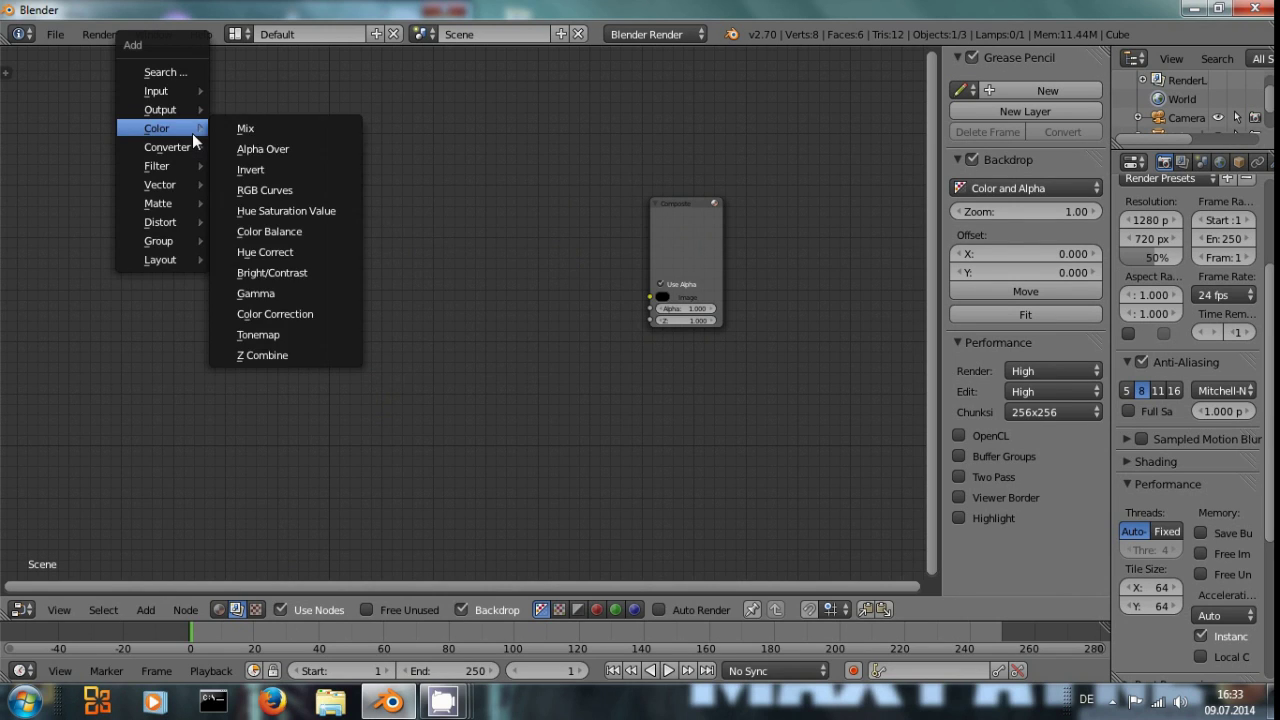
mouse_move(178, 92)
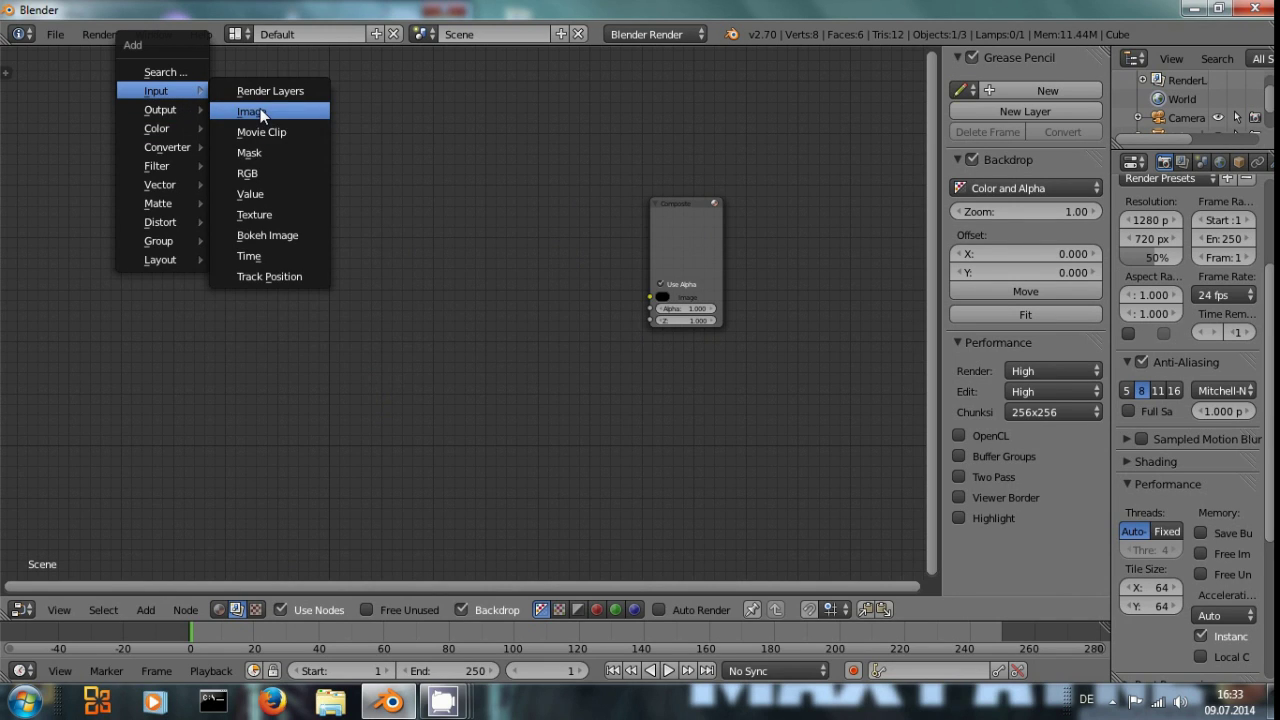
left_click(255, 109)
left_click(46, 235)
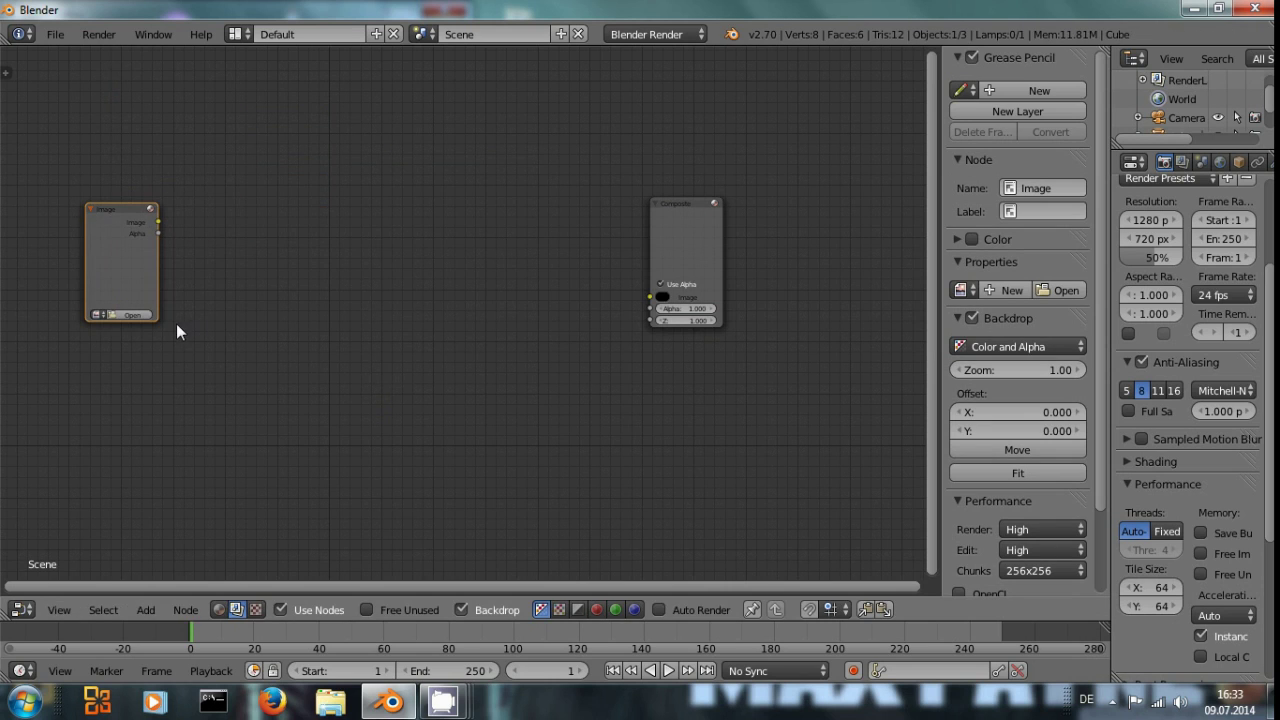
key("ctrl+Up")
scroll(400, 360, "up", 2)
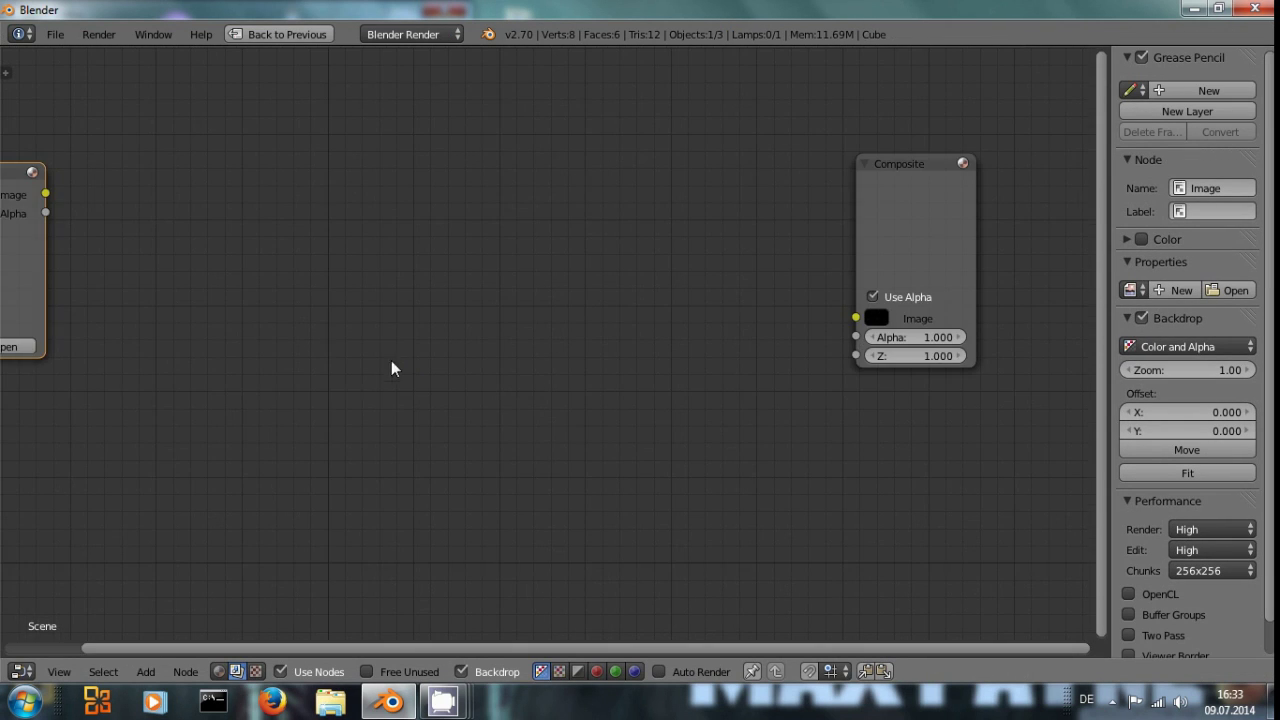
Load all the factory PNG frames from Blender\Tracking\firstTrack\img into the Image node as an image sequence
middle_click_drag(85, 287, 405, 313)
left_click(319, 373)
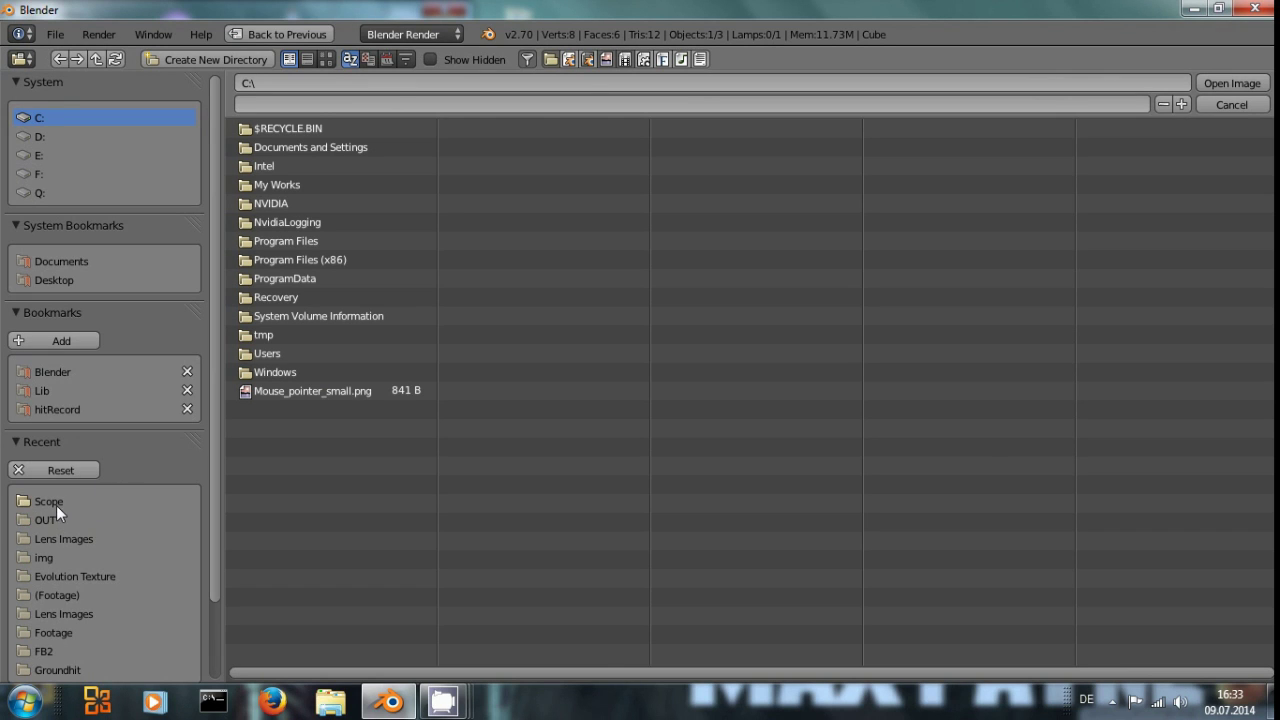
left_click(45, 369)
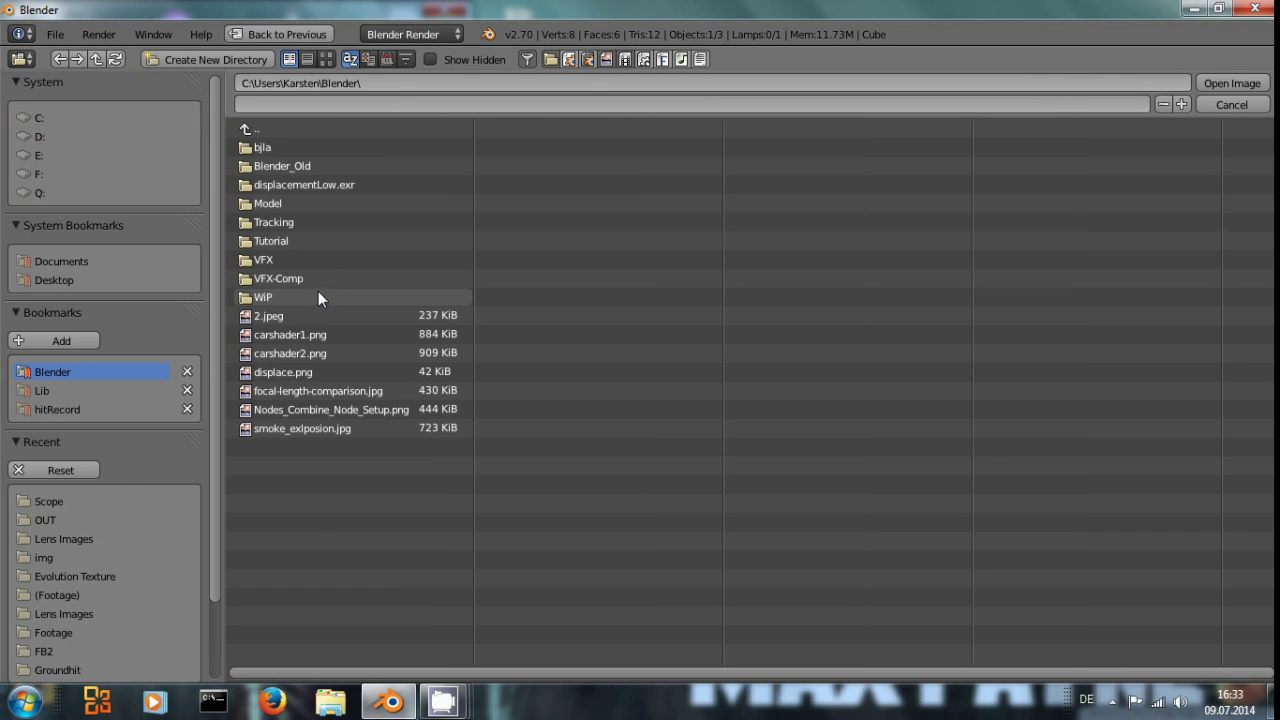
left_click(303, 223)
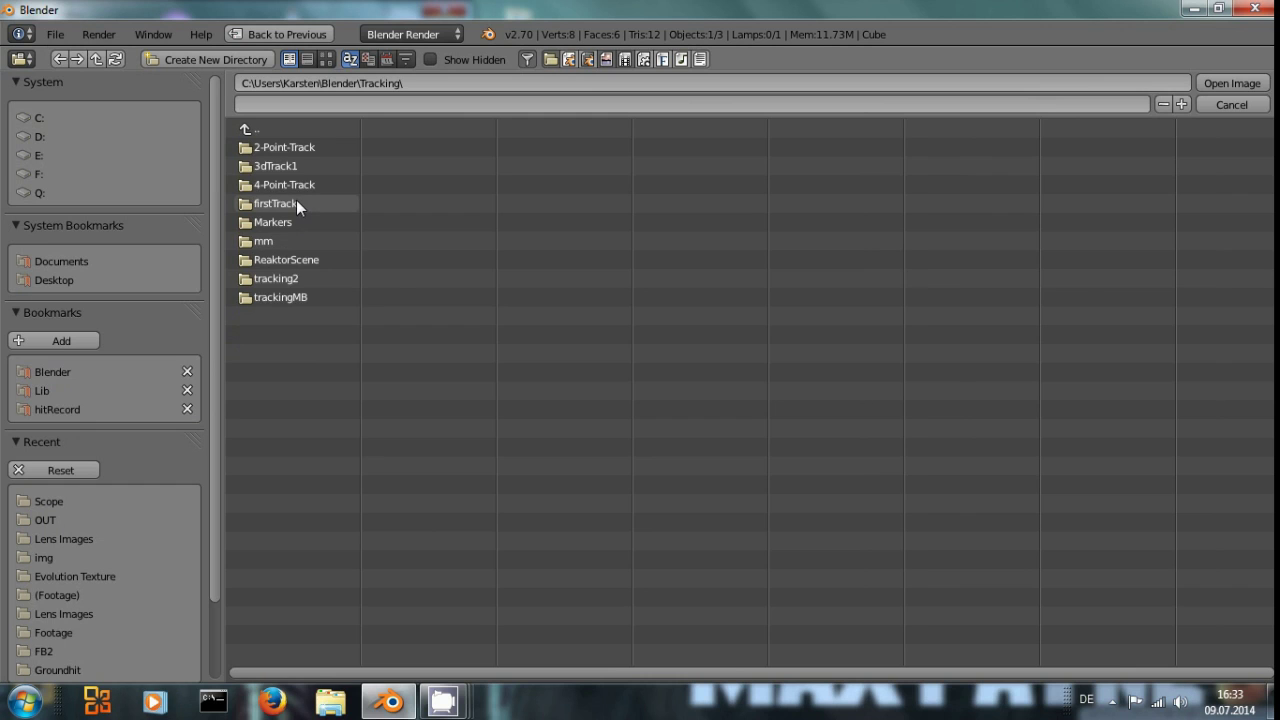
left_click(296, 203)
left_click(268, 148)
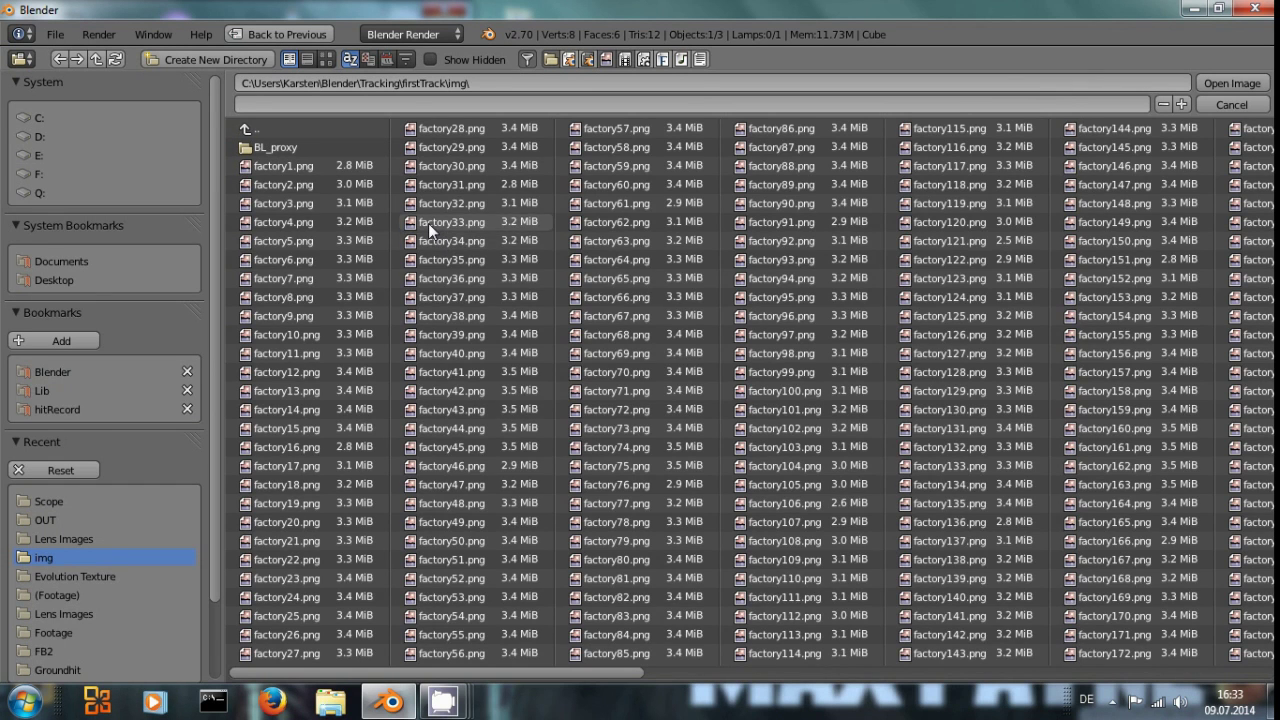
key("a")
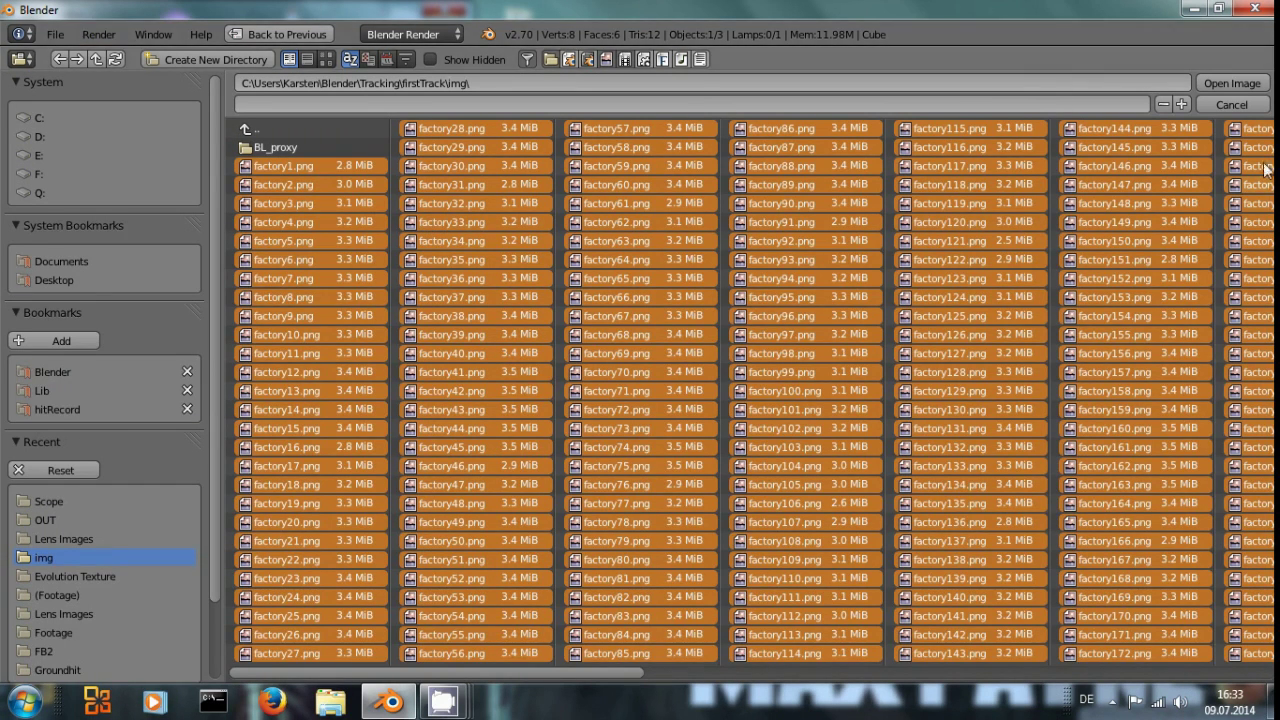
left_click(1230, 83)
Move the Image node up and farther away from the Composite node
scroll(544, 339, "down", 2)
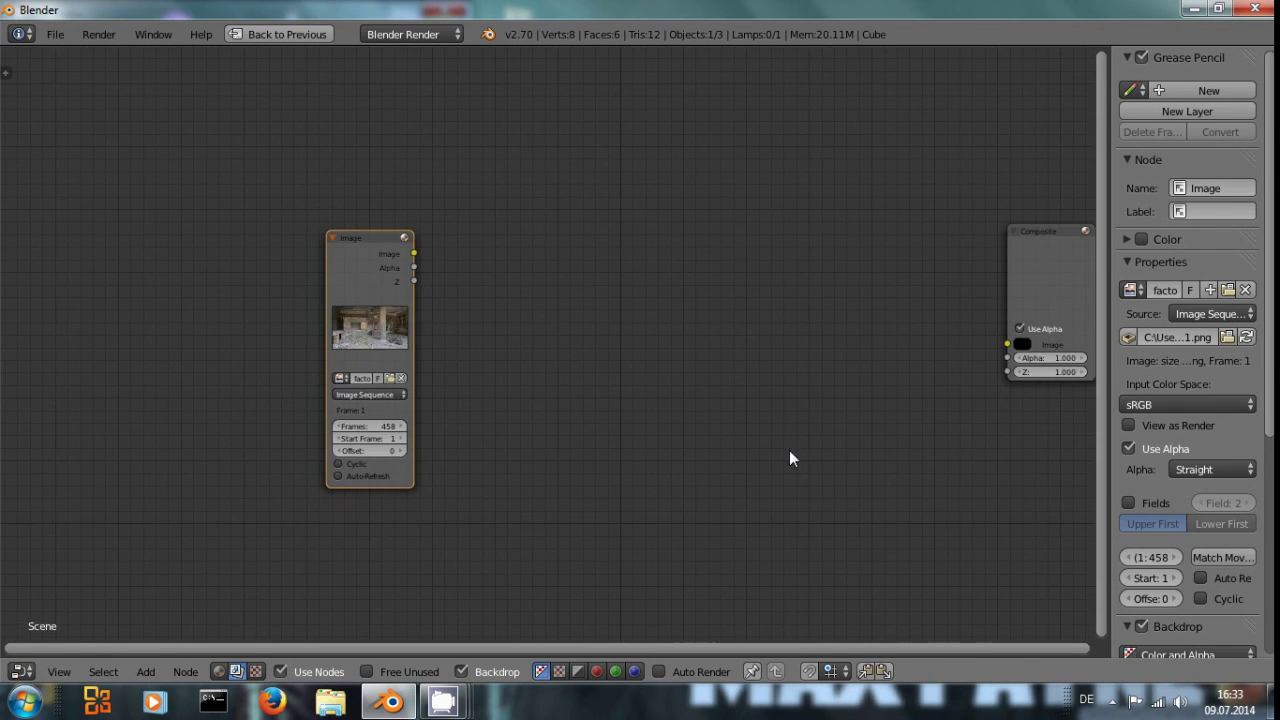
middle_click_drag(775, 448, 683, 421)
left_click_drag(262, 243, 184, 180)
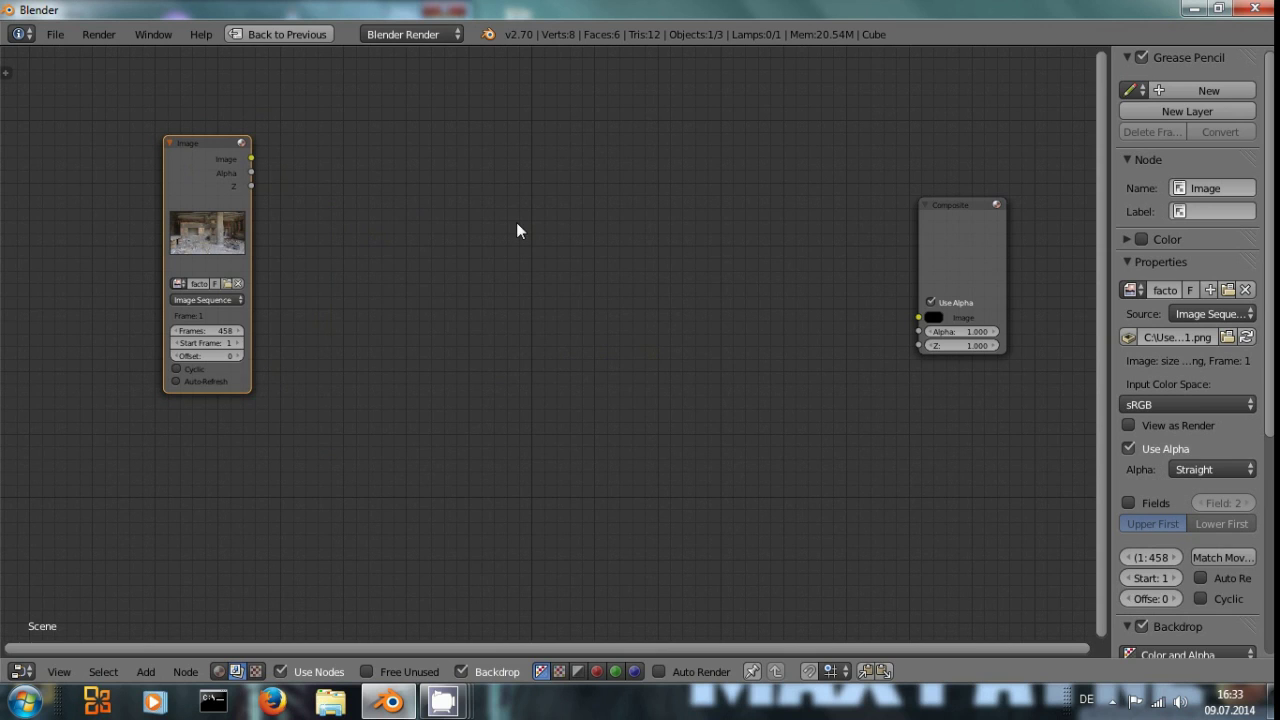
Add a Scale node set to Render Size and connect the Image node's image output to it
key("shift+a")
mouse_move(491, 354)
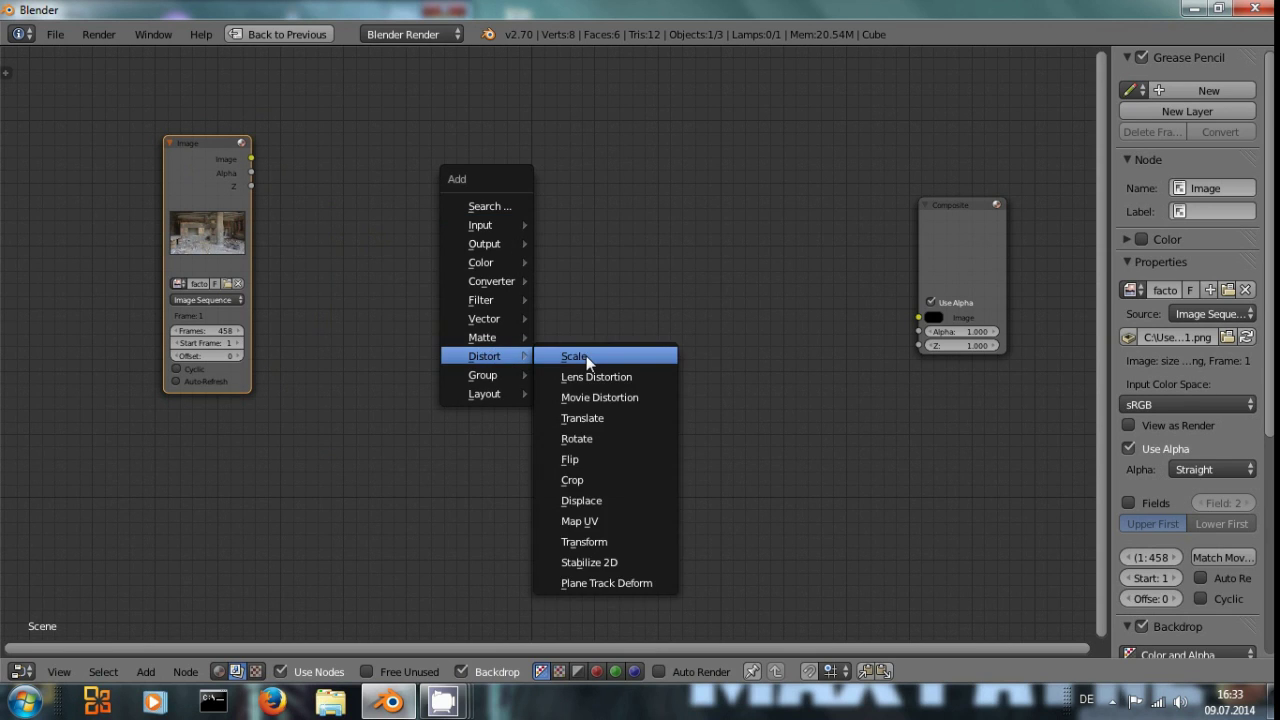
left_click(586, 355)
left_click(305, 166)
left_click(348, 204)
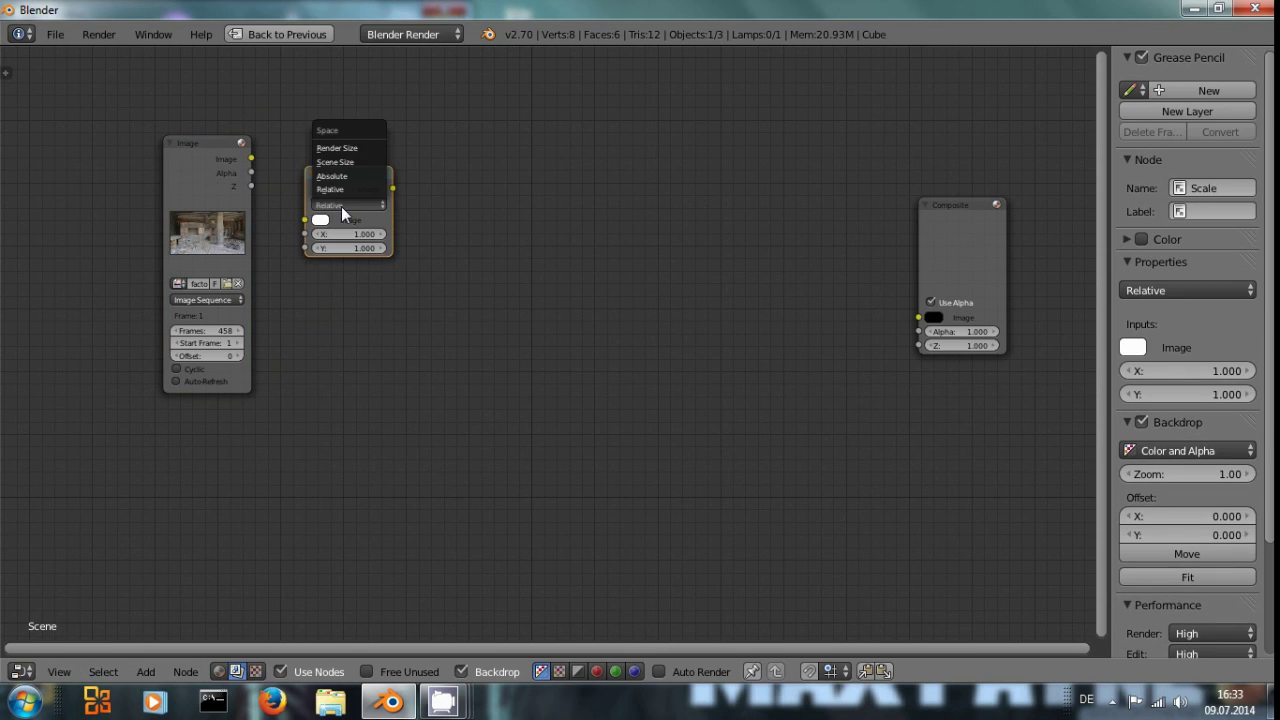
left_click(349, 148)
left_click_drag(300, 242, 306, 252)
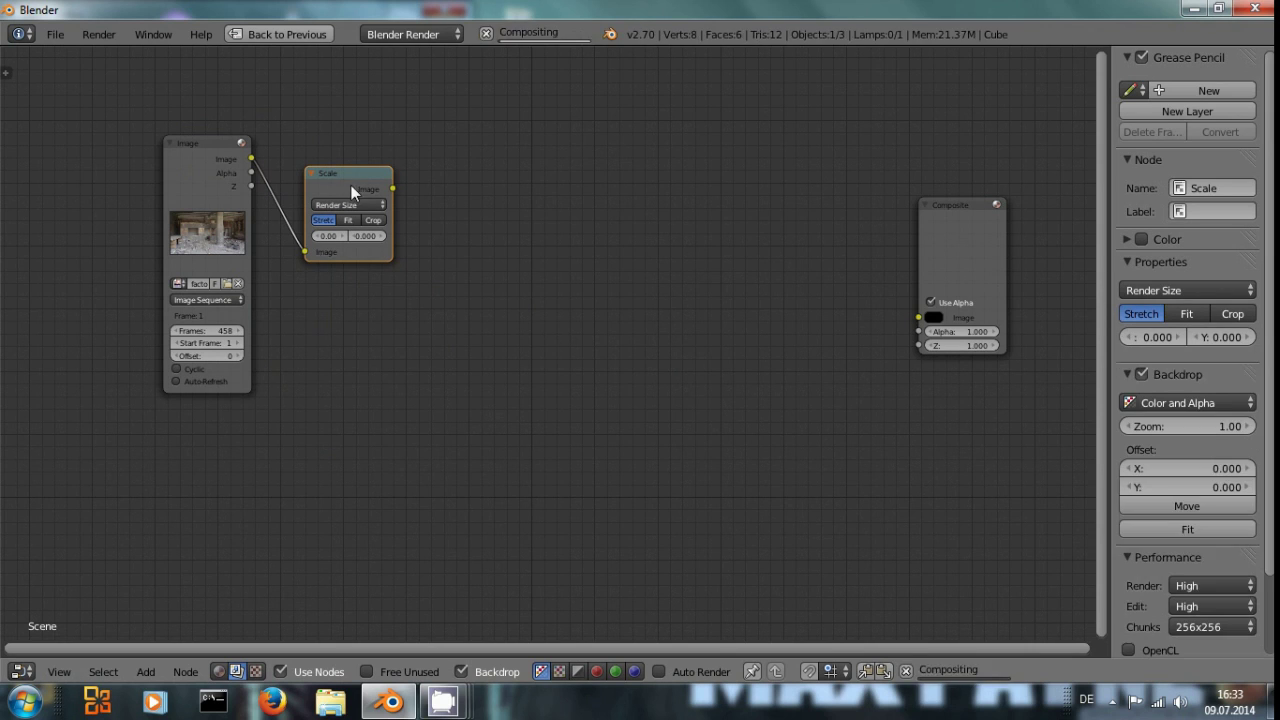
Preview the Scale node's output with a Viewer node and arrange the Viewer below the Composite node
left_click(353, 169, "ctrl+shift")
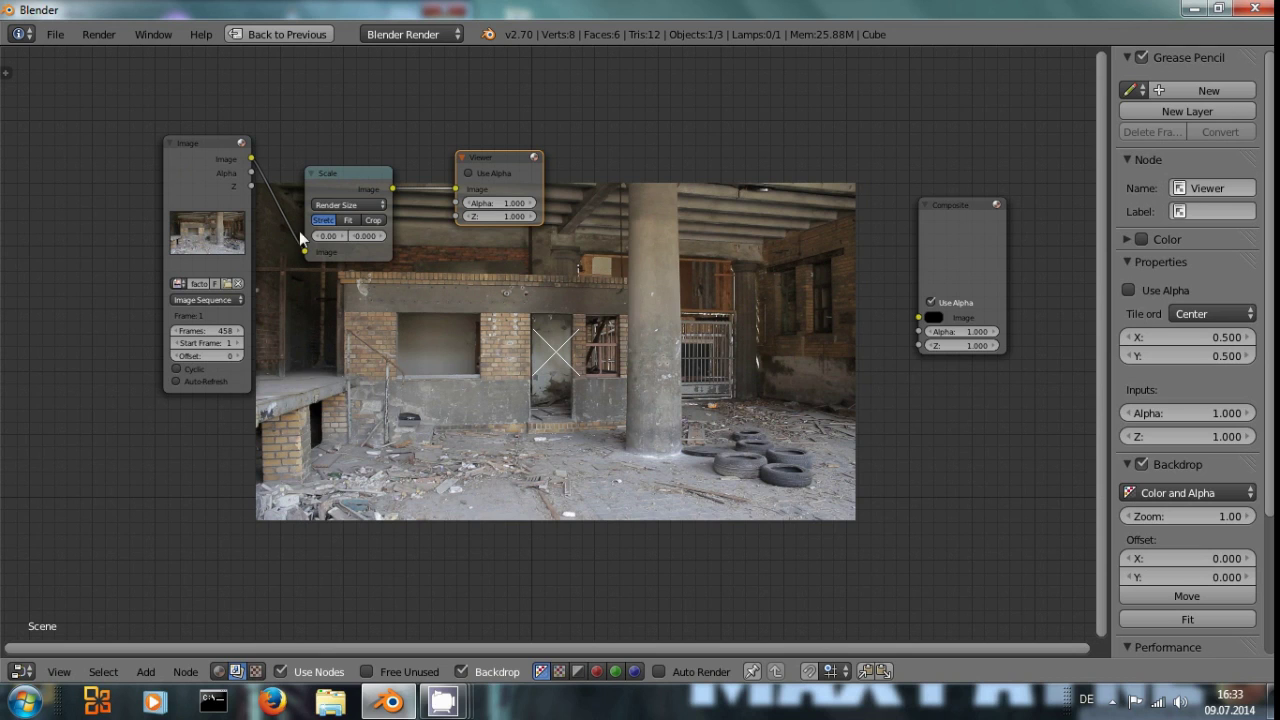
left_click(360, 172)
left_click_drag(493, 157, 995, 426)
left_click_drag(964, 257, 994, 239)
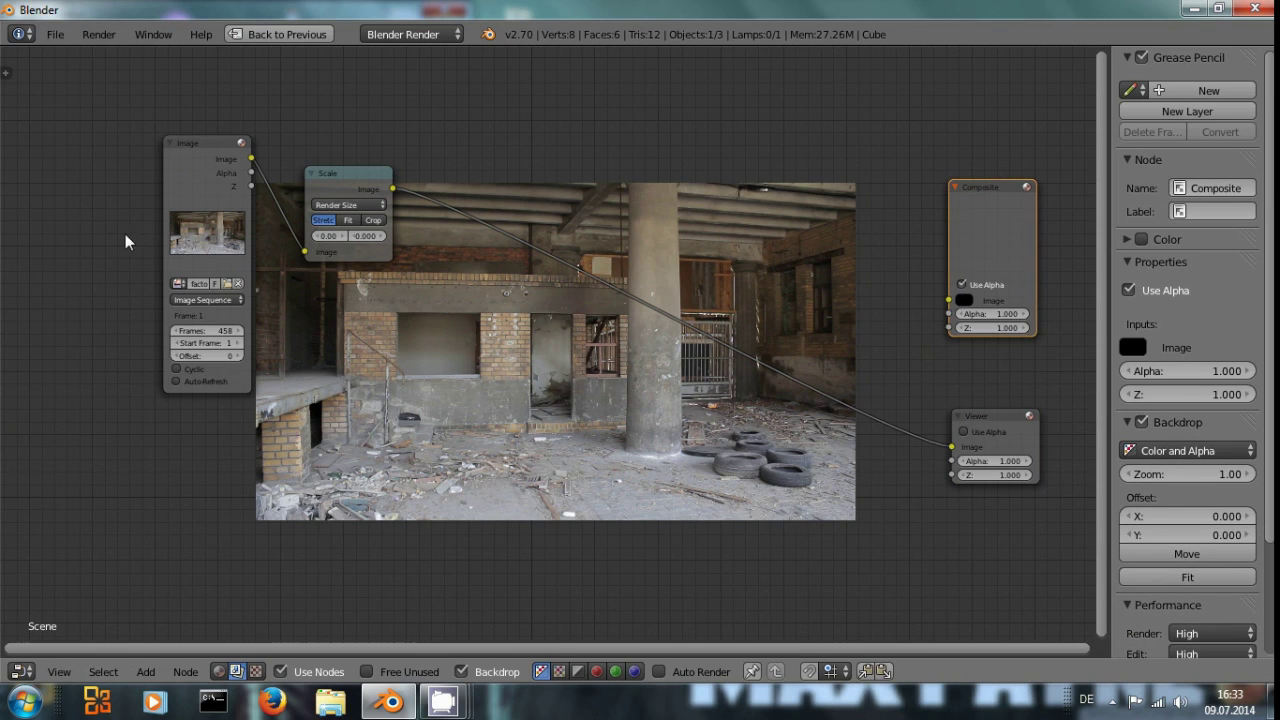
left_click(214, 172)
left_click(347, 195)
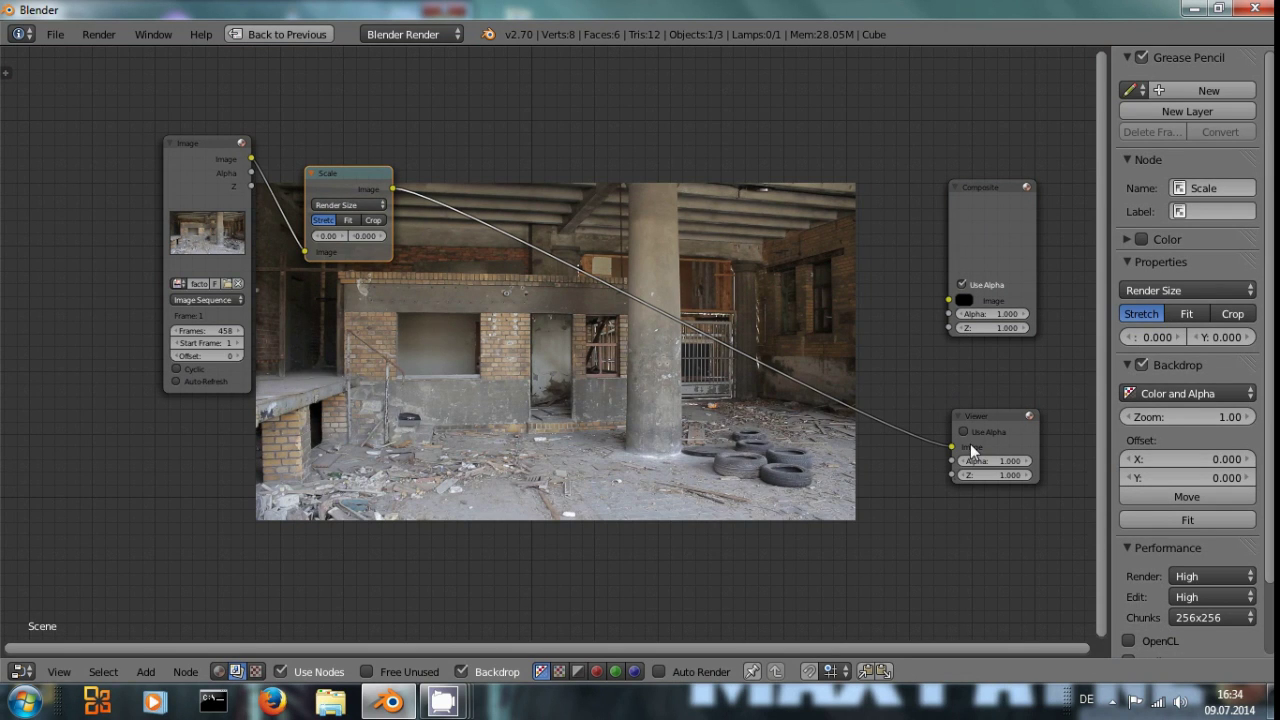
Duplicate the Image and Scale nodes together and place the copies below the originals
scroll(585, 467, "down", 2)
middle_click_drag(586, 465, 634, 359)
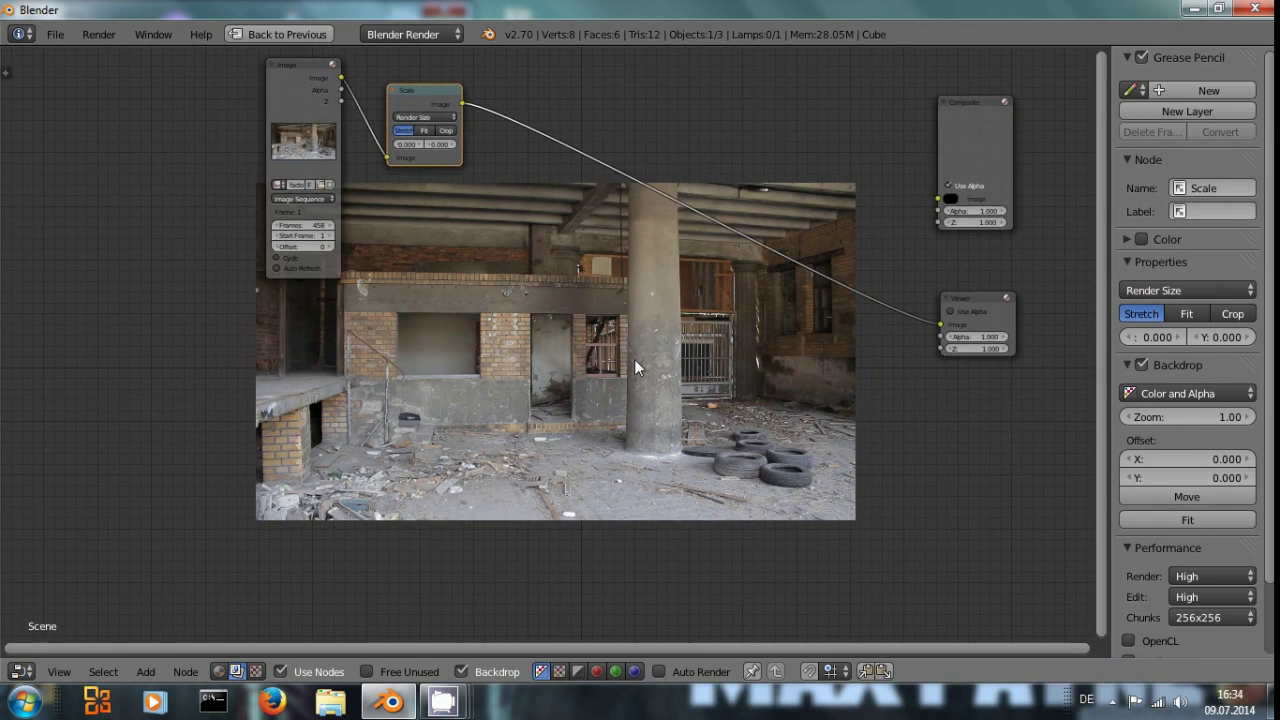
middle_click_drag(510, 343, 490, 399)
scroll(490, 399, "up", 1)
left_click(257, 186)
left_click(403, 179, "shift")
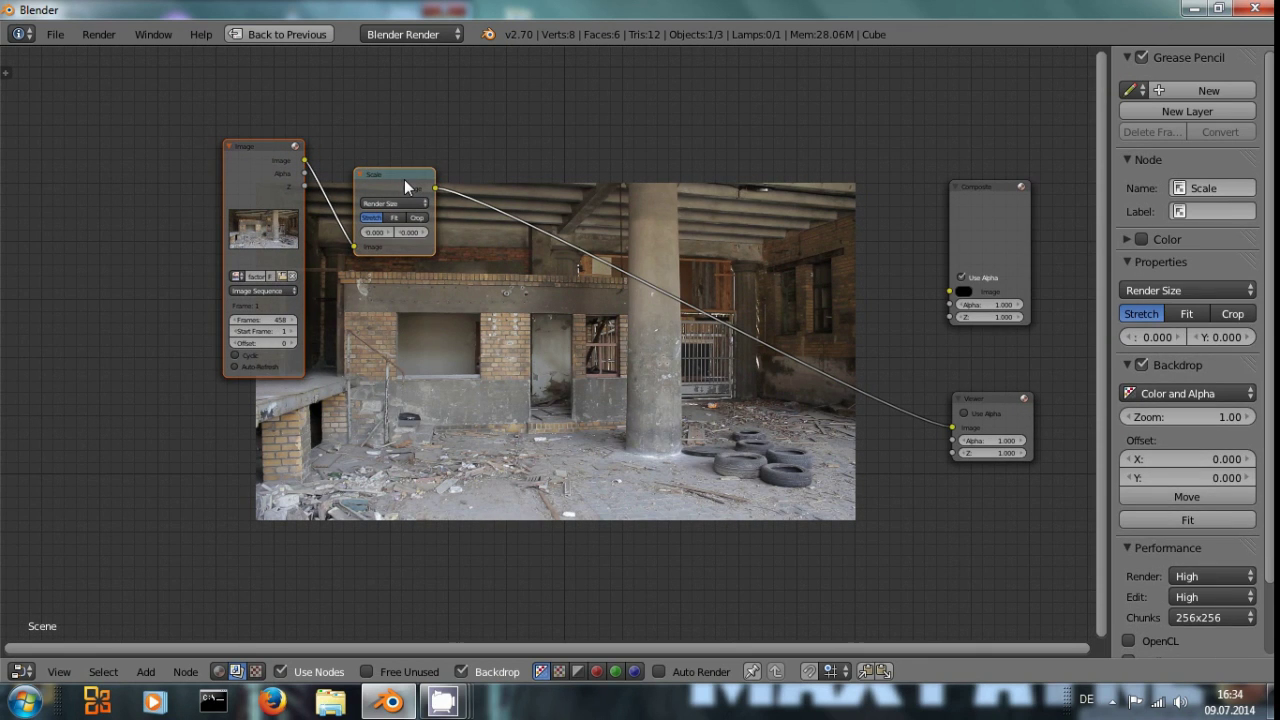
key("shift+d")
left_click(434, 454)
middle_click_drag(491, 495, 522, 418)
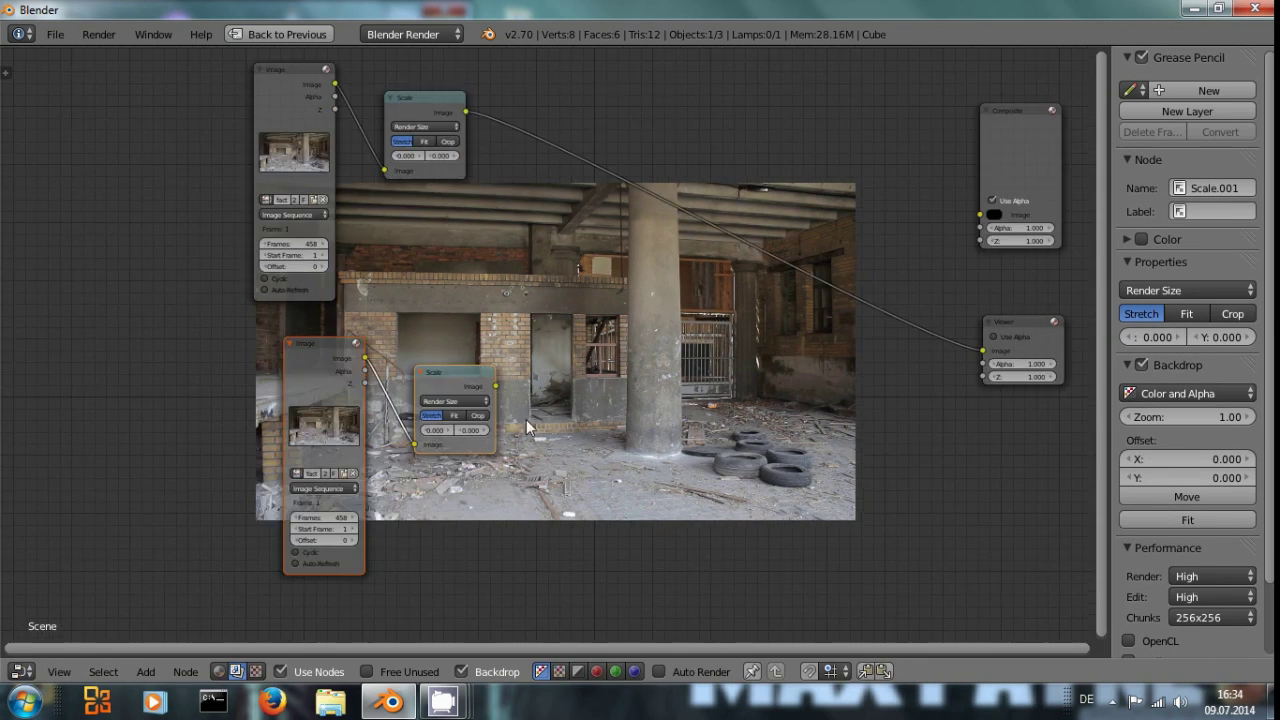
Load lens_08.jpg from Scope\Lens Images into the duplicated Image node and preview its Scale node in the Viewer
left_click(347, 473)
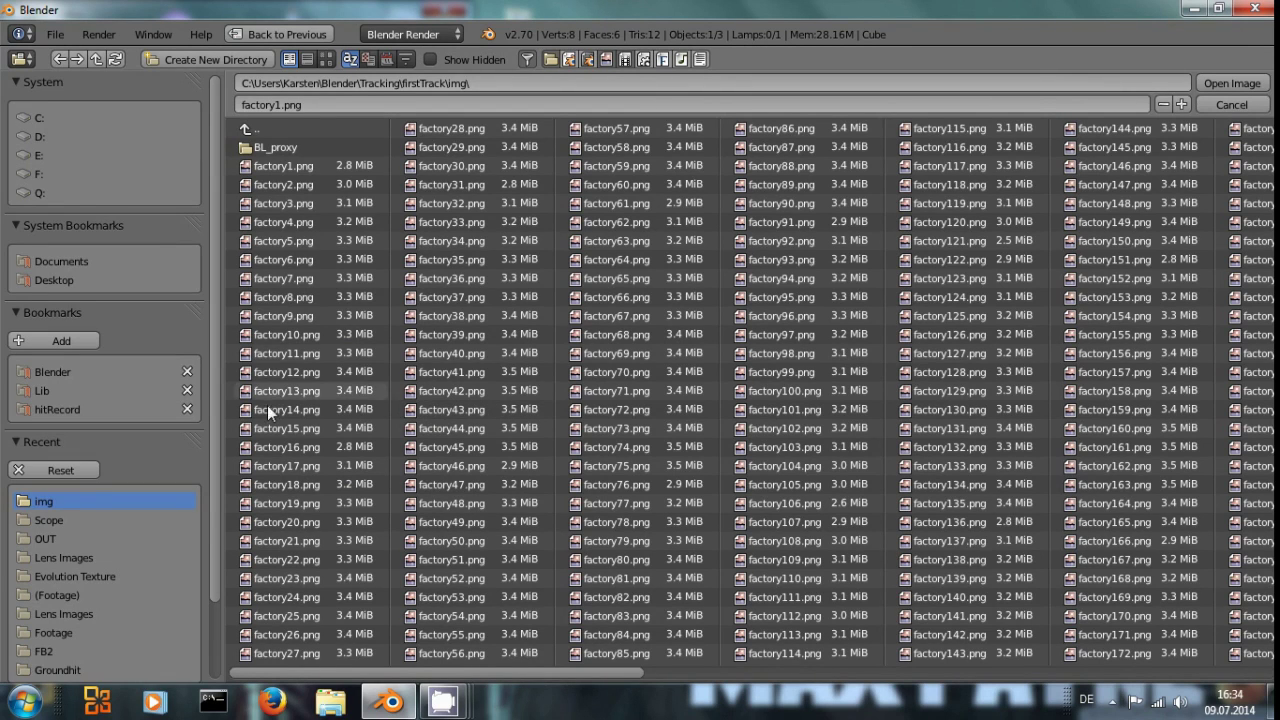
left_click(48, 520)
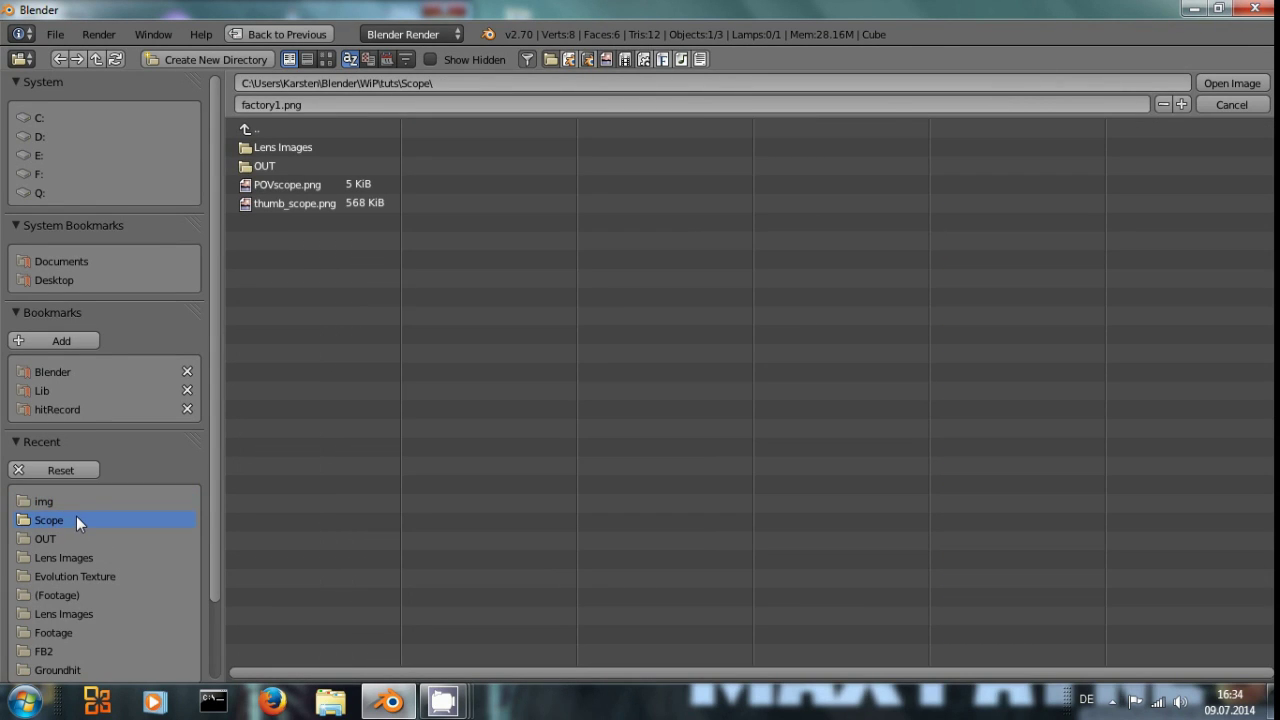
left_click(293, 141)
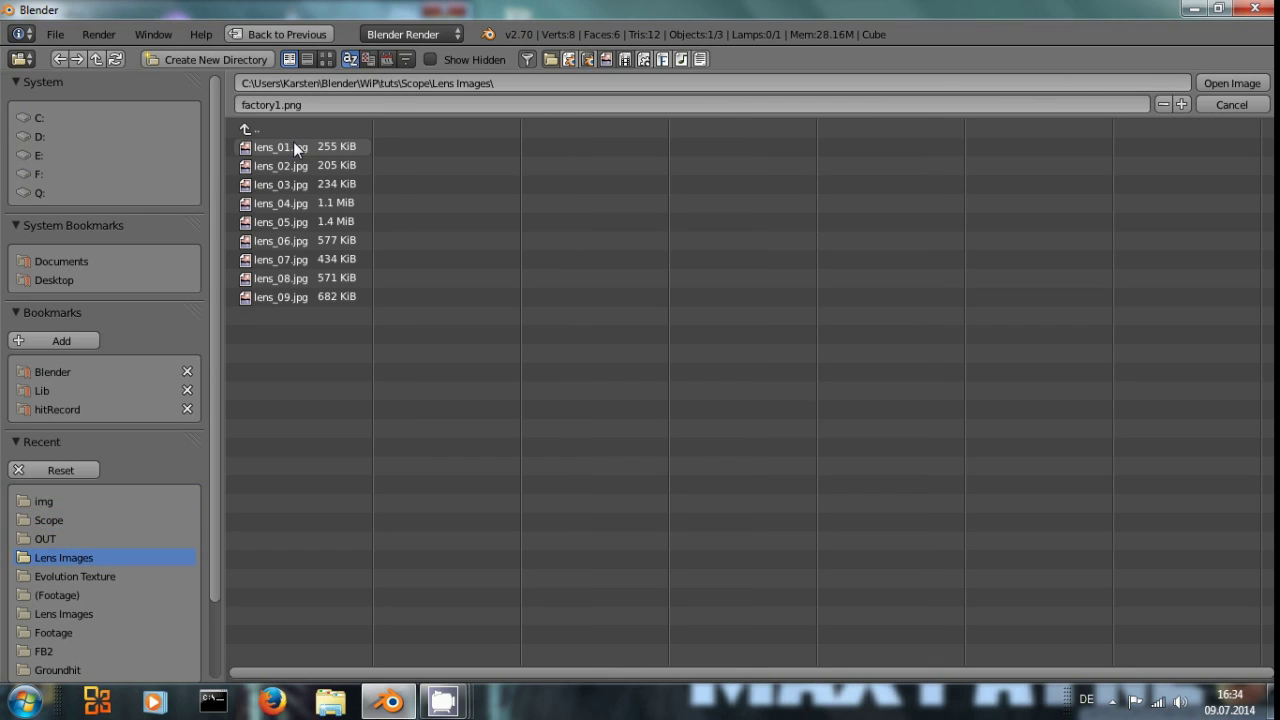
left_click(297, 279)
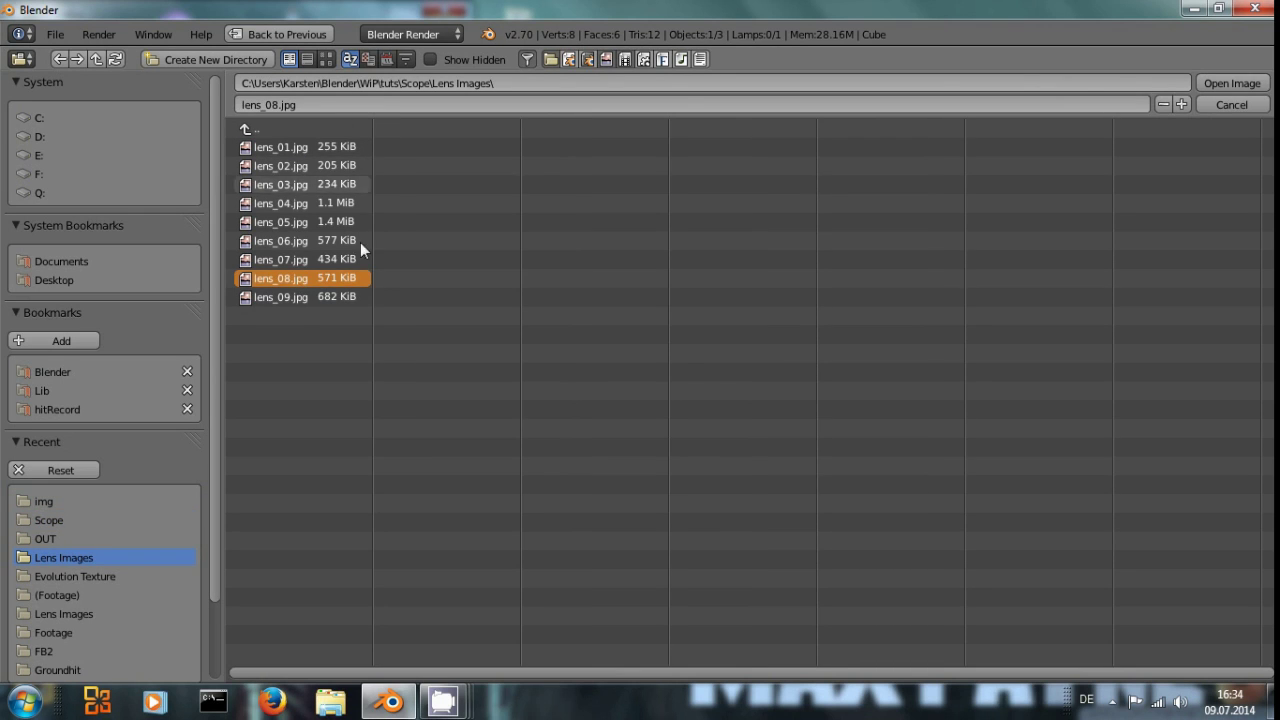
left_click(1231, 83)
left_click(463, 373, "ctrl+shift")
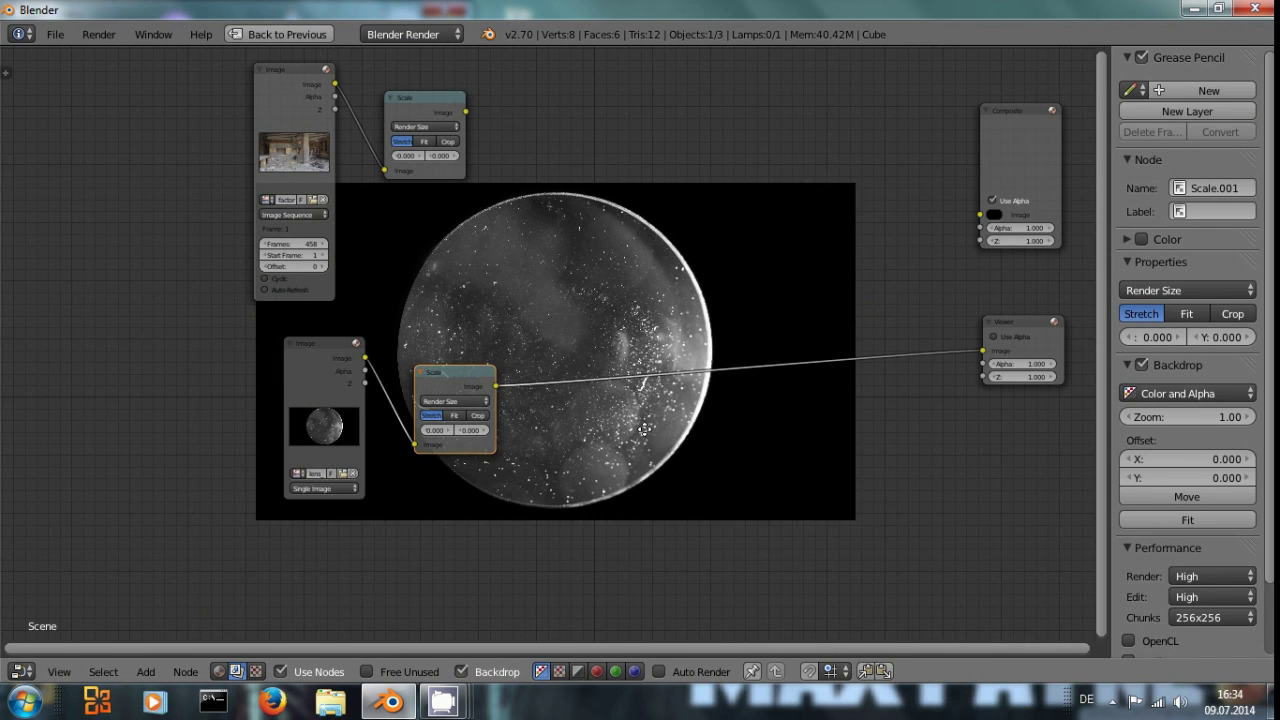
Move the lens Image node and its Scale node to the left, clear of the backdrop's centre
middle_click_drag(643, 430, 588, 450)
left_click_drag(265, 375, 132, 386)
left_click_drag(408, 407, 319, 420)
scroll(614, 478, "up", 2)
scroll(614, 470, "down", 1)
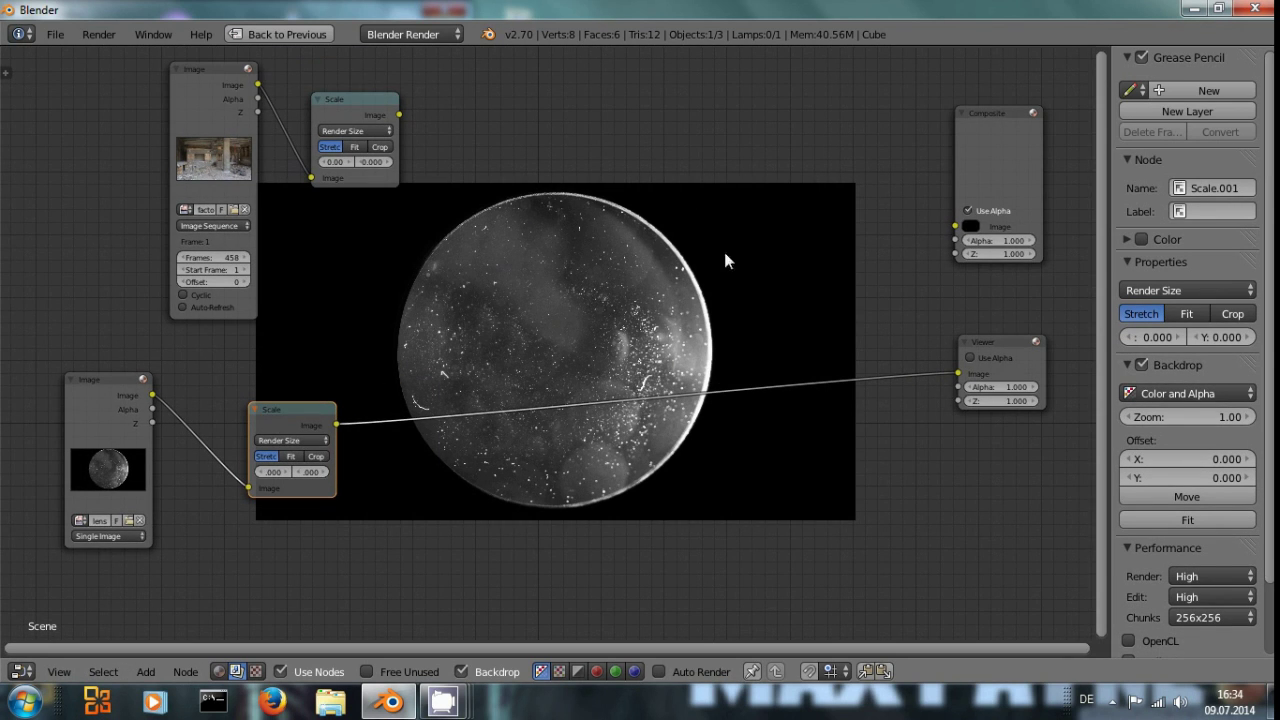
Add an Ellipse Mask node and place it below the lens image's Scale node
scroll(576, 266, "down", 3)
scroll(586, 300, "up", 3)
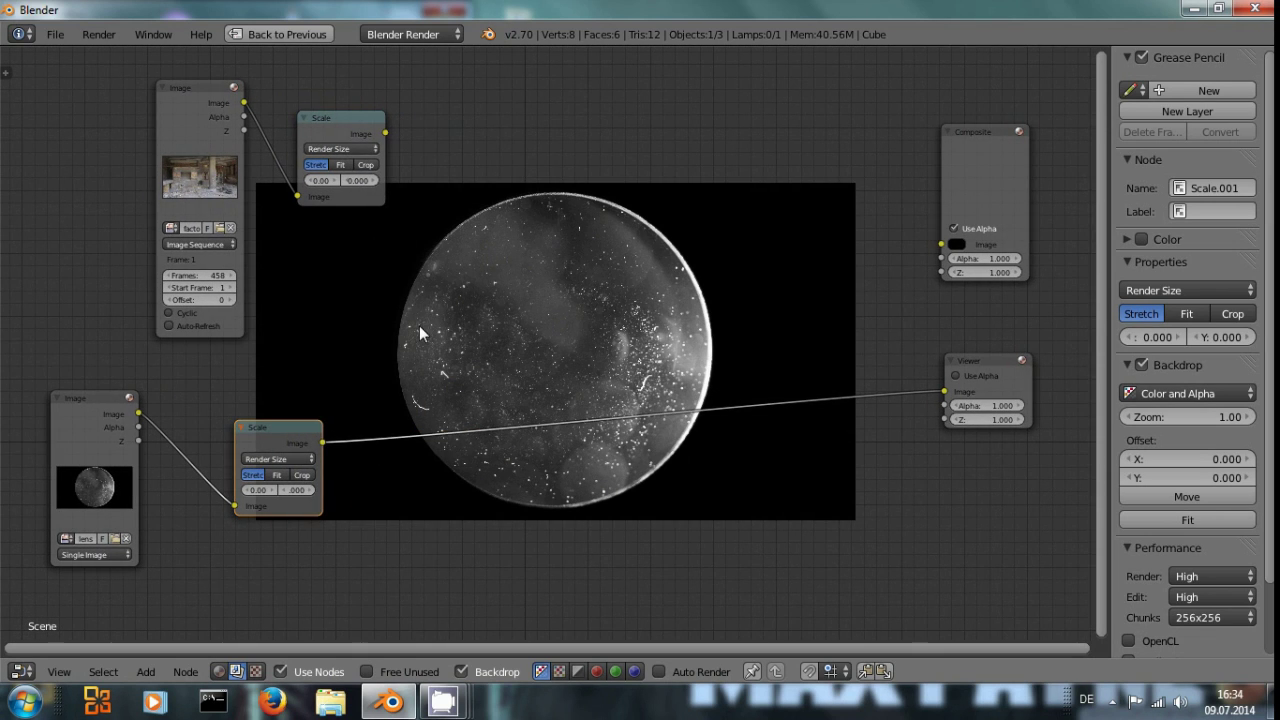
key("shift+a")
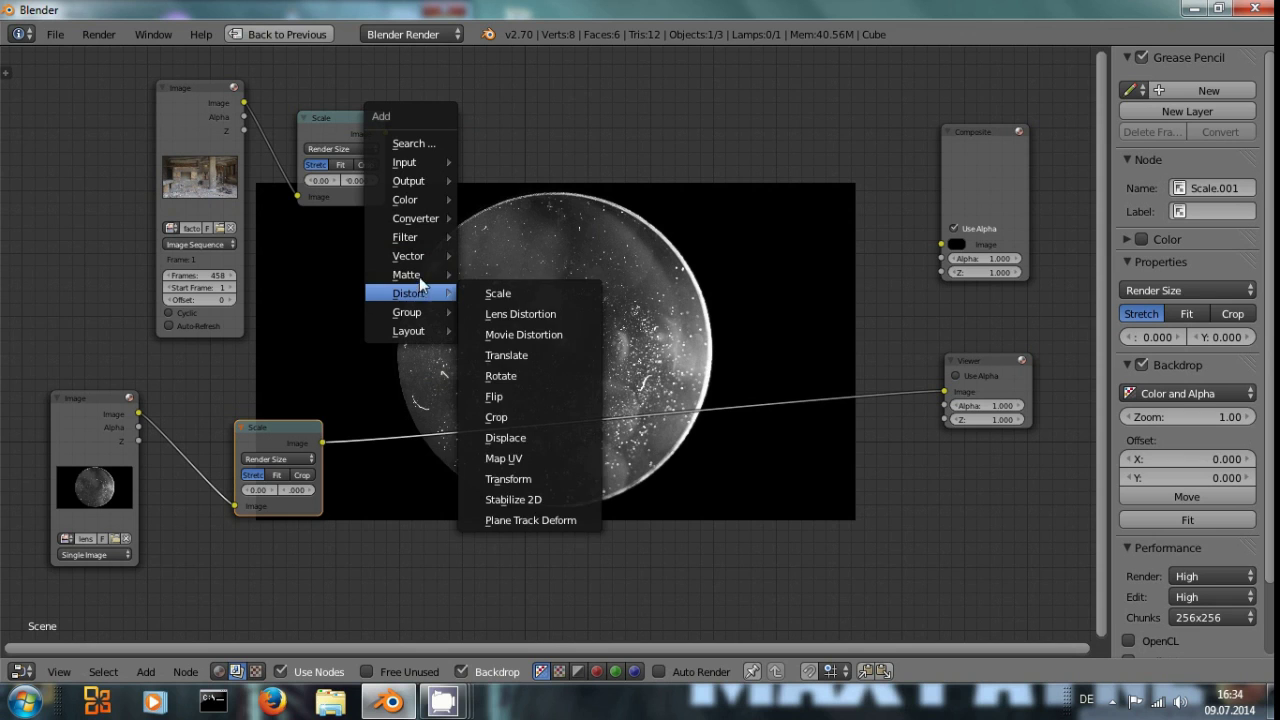
mouse_move(417, 271)
left_click(562, 375)
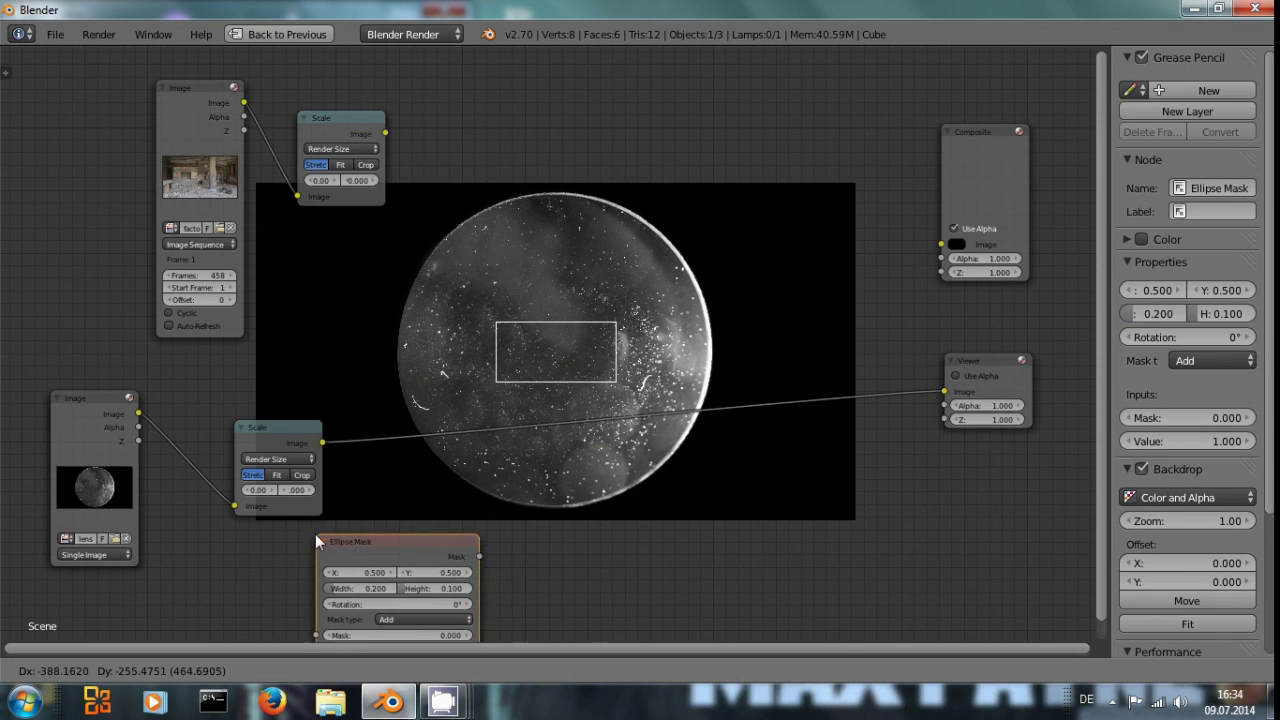
left_click(243, 532)
Fit the Ellipse Mask to the lens circle with X 0.498, width 0.482 and height 0.485
middle_click_drag(525, 448, 592, 297)
scroll(447, 397, "up", 1)
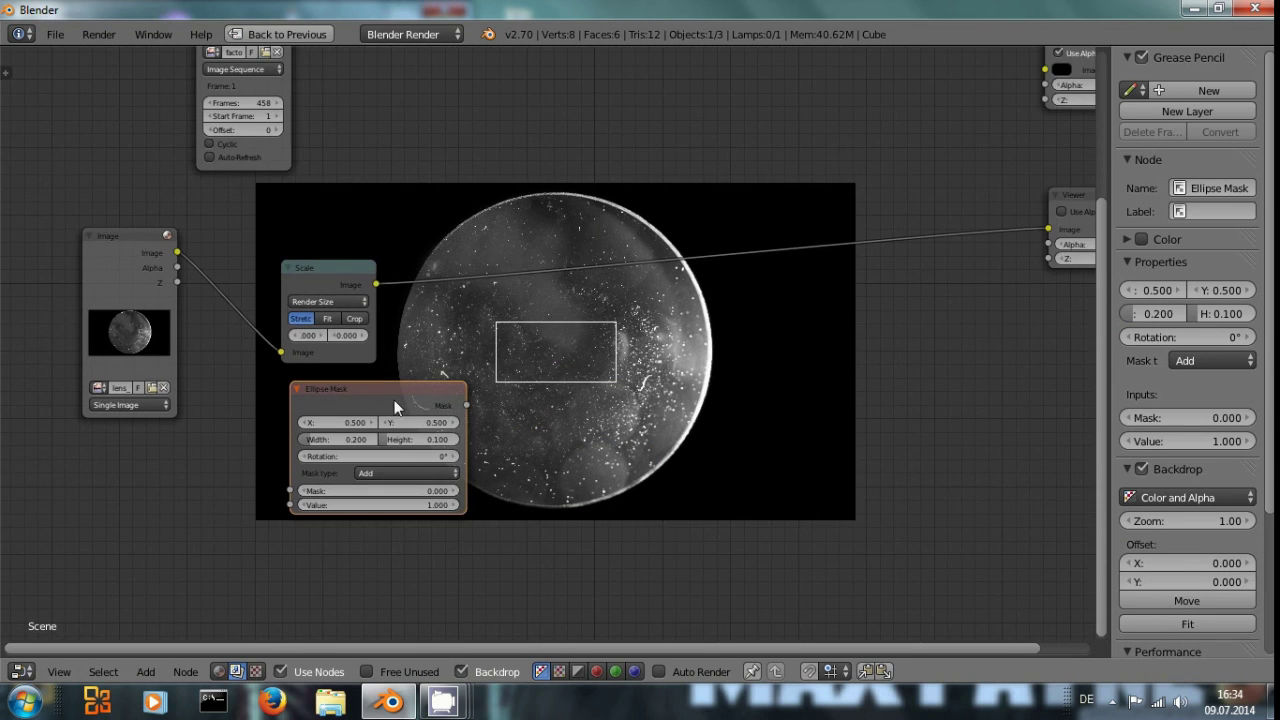
left_click_drag(311, 444, 447, 435)
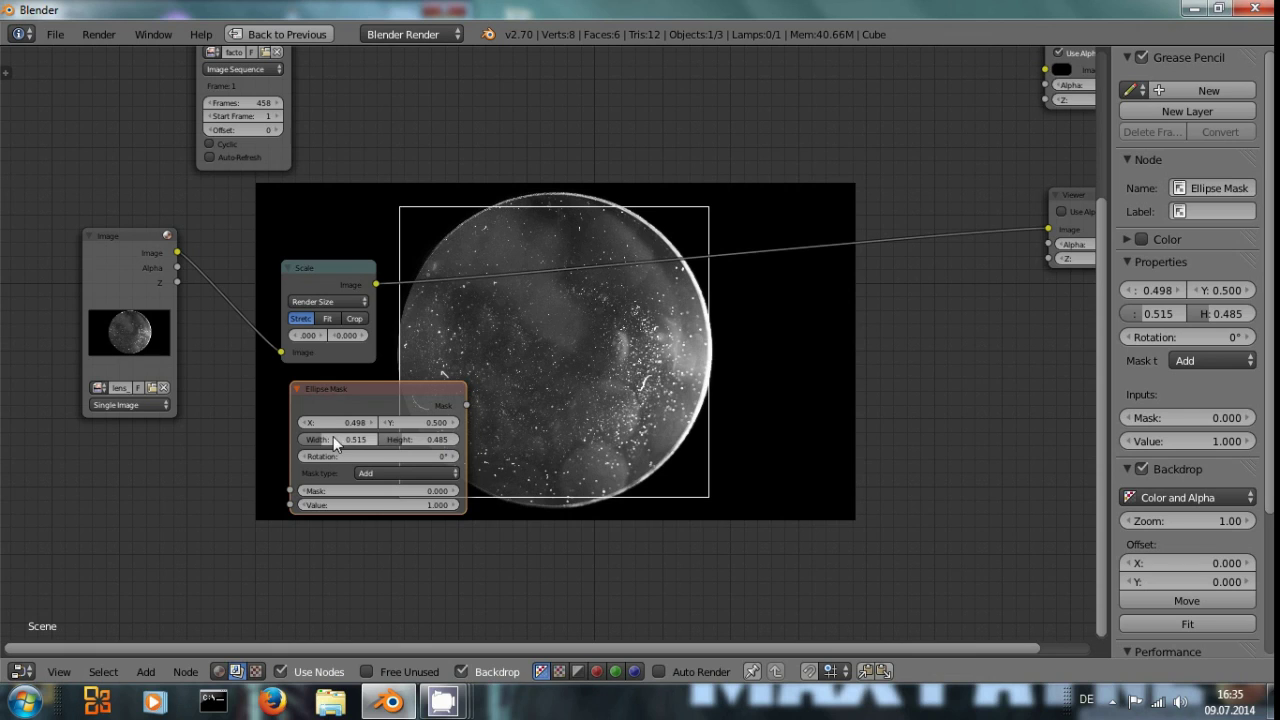
left_click_drag(324, 445, 302, 442)
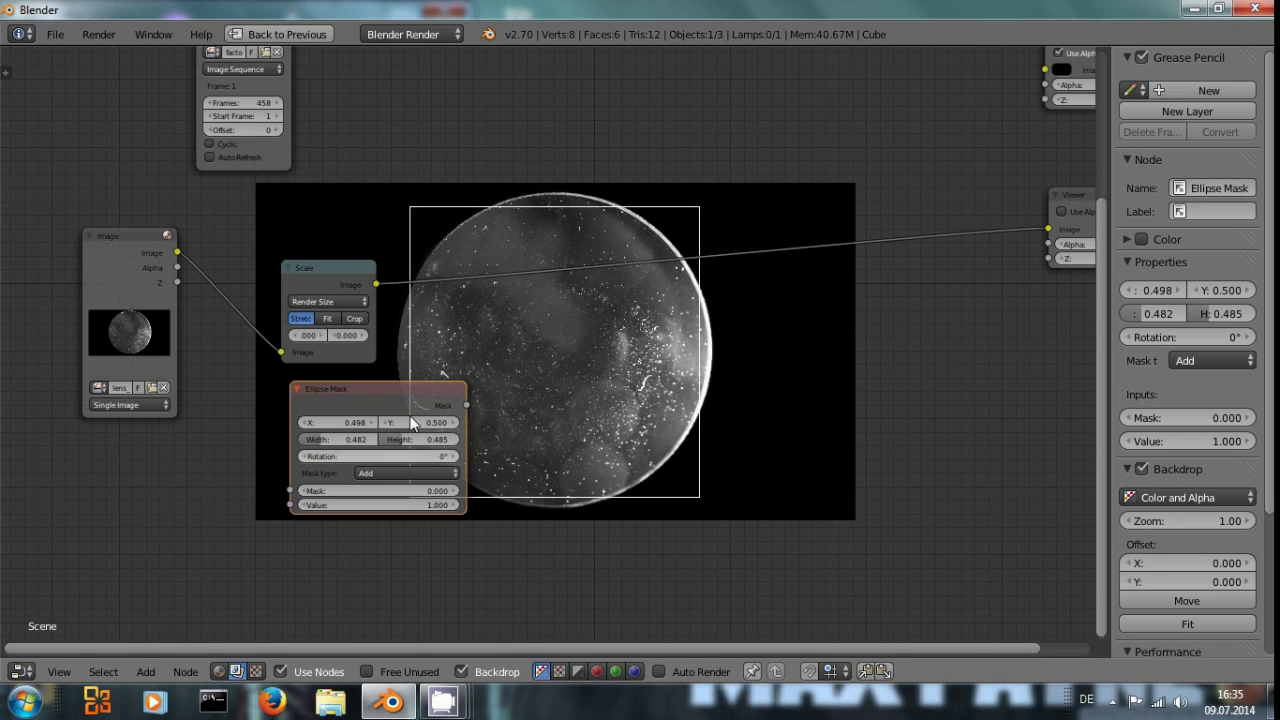
Move the lens Image and Scale nodes down out of the way and place the Ellipse Mask node beneath the factory Image node
left_click_drag(403, 394, 430, 38)
left_click_drag(128, 404, 198, 552)
left_click_drag(314, 292, 420, 519)
left_click_drag(200, 420, 280, 515)
middle_click_drag(505, 274, 501, 486)
left_click_drag(388, 302, 275, 469)
Add a Blur node beside the Ellipse Mask and set its filter type to Fast Gaussian
key("shift+a")
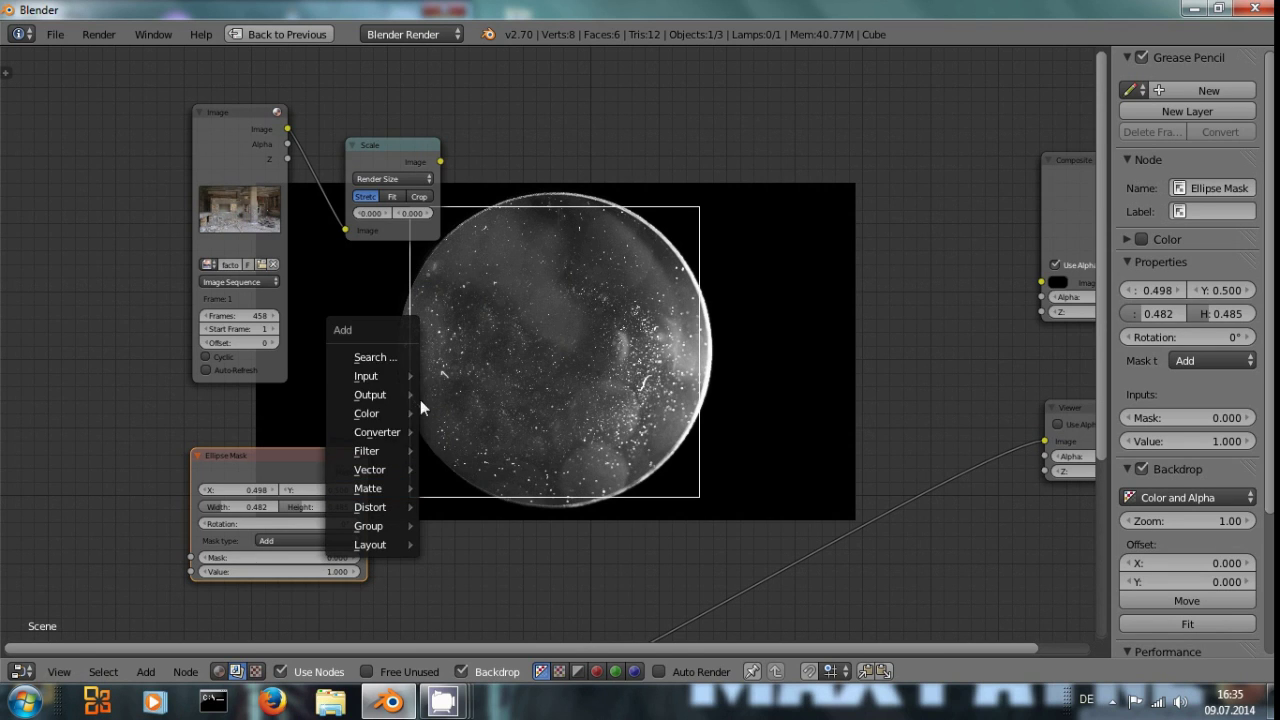
mouse_move(399, 415)
mouse_move(400, 449)
left_click(457, 220)
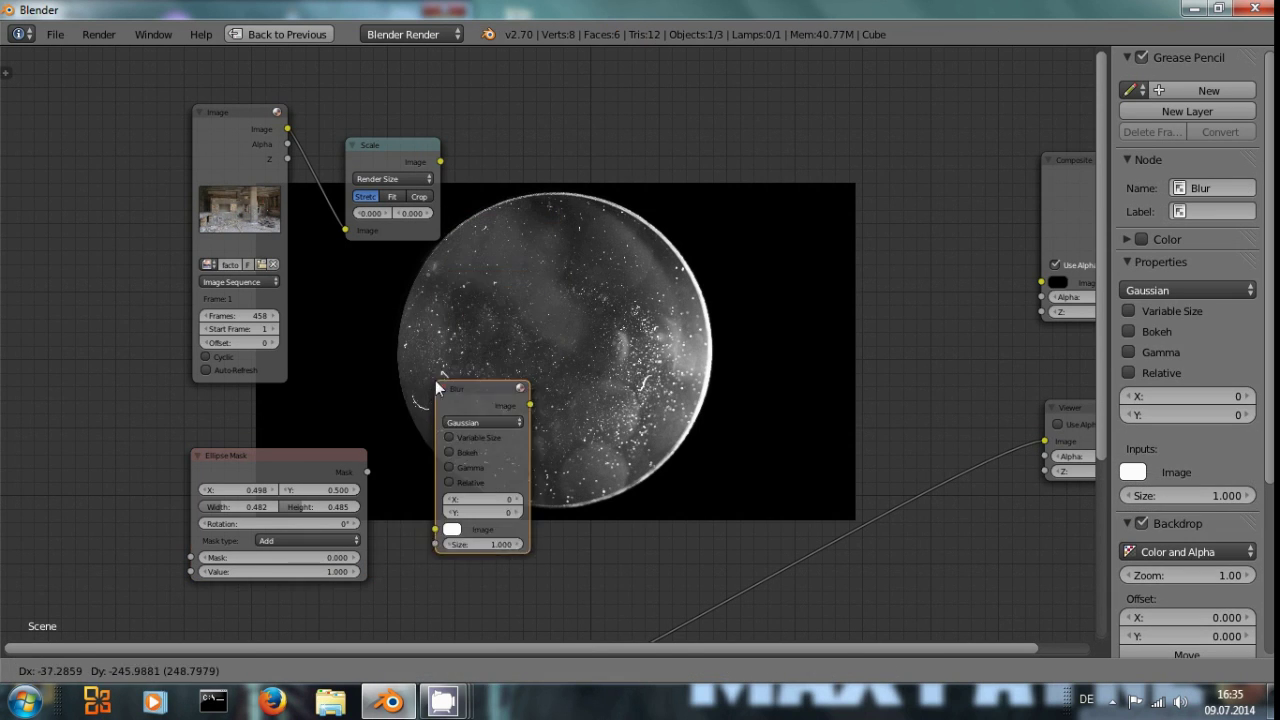
left_click(440, 434)
left_click(464, 349)
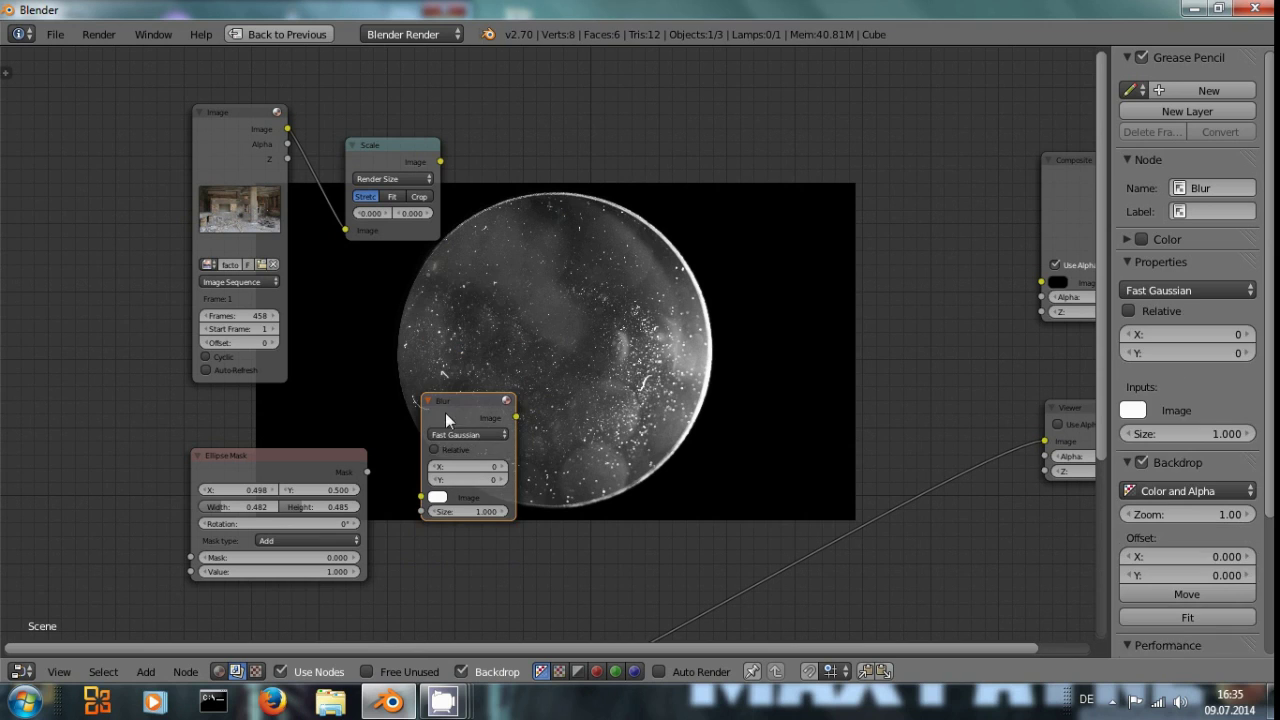
Preview the Ellipse Mask through the Blur node and make the blur relative with X aspect correction
left_click_drag(368, 471, 419, 497)
left_click(465, 403, "ctrl+shift")
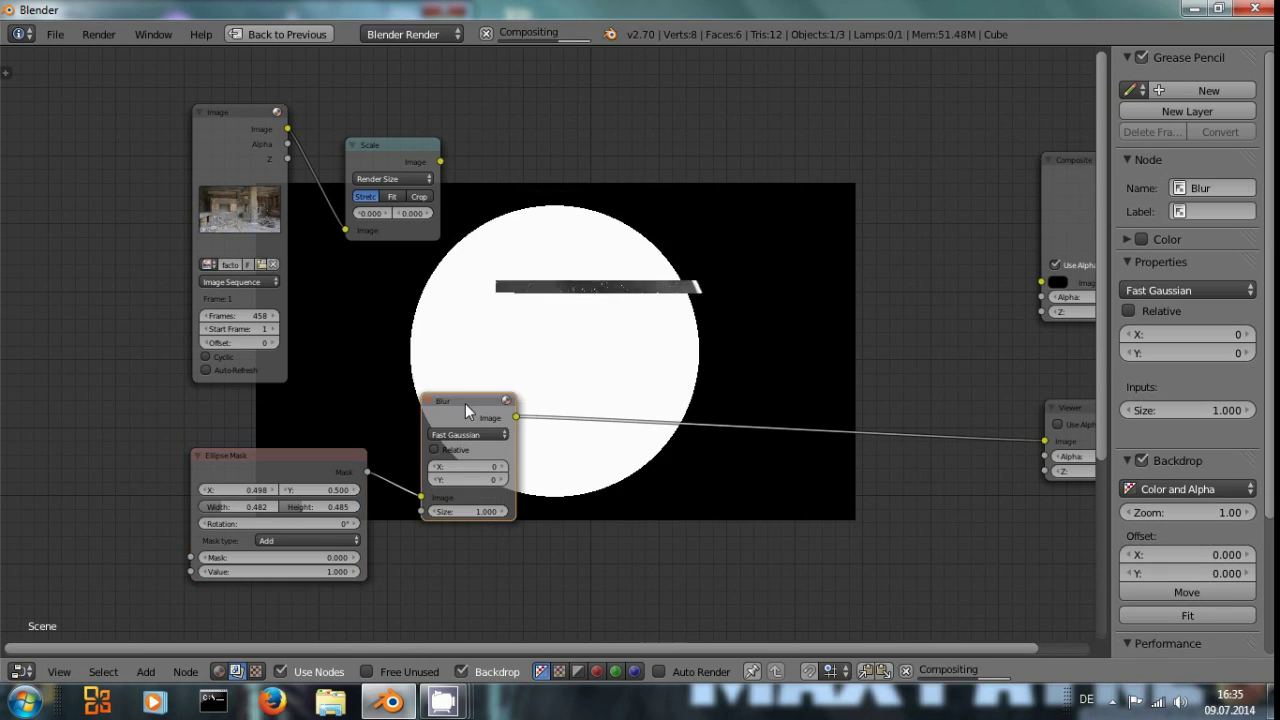
left_click(434, 449)
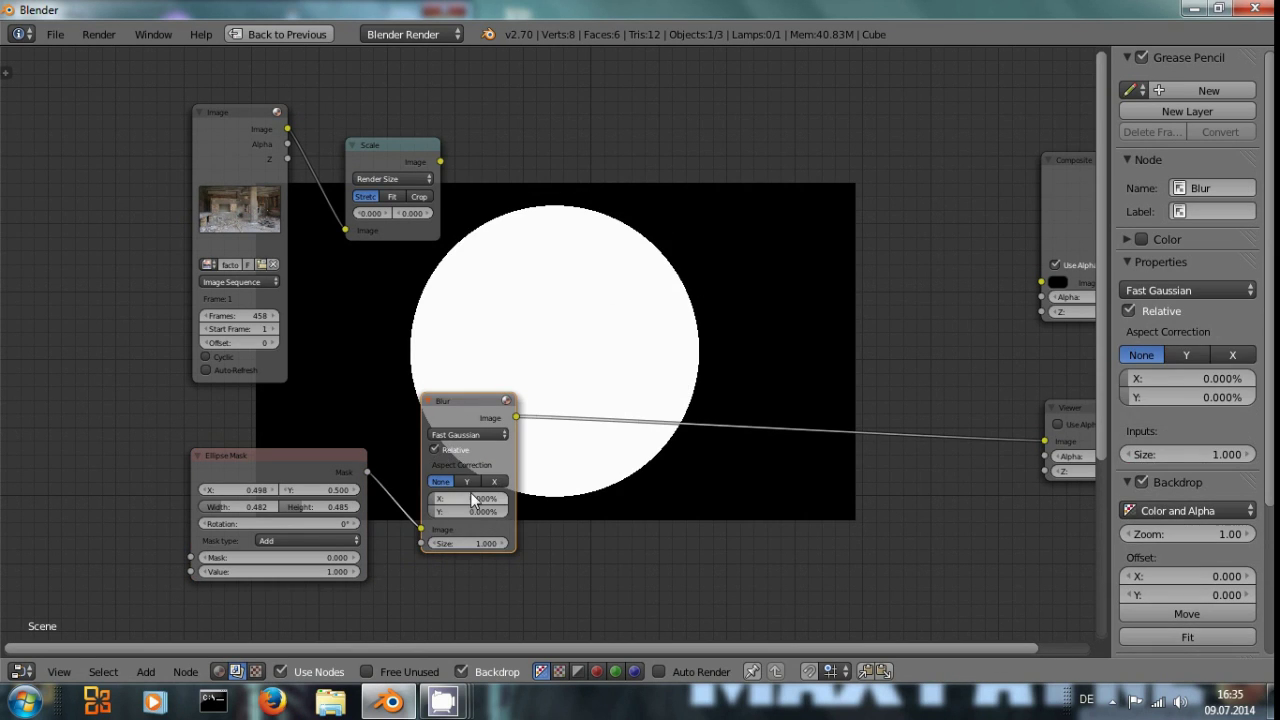
left_click(497, 482)
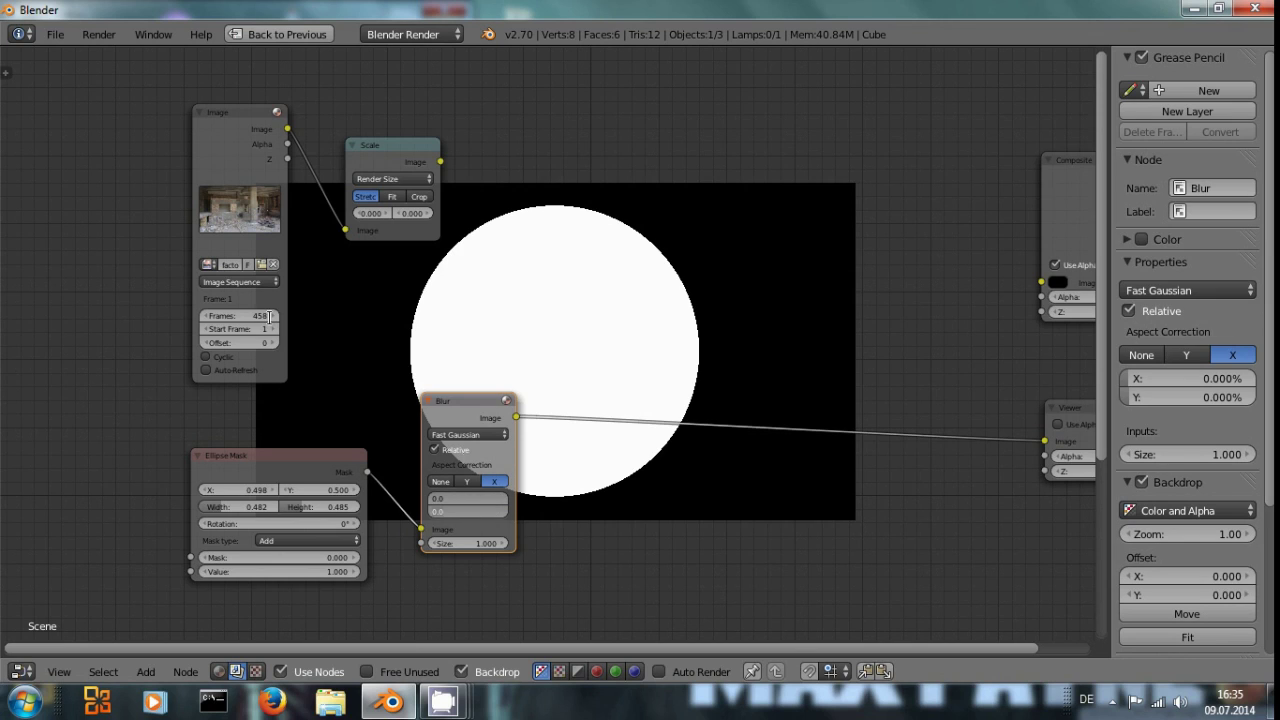
Try blur sizes of 5% and 8% in both X and Y on the Blur node
key("Return")
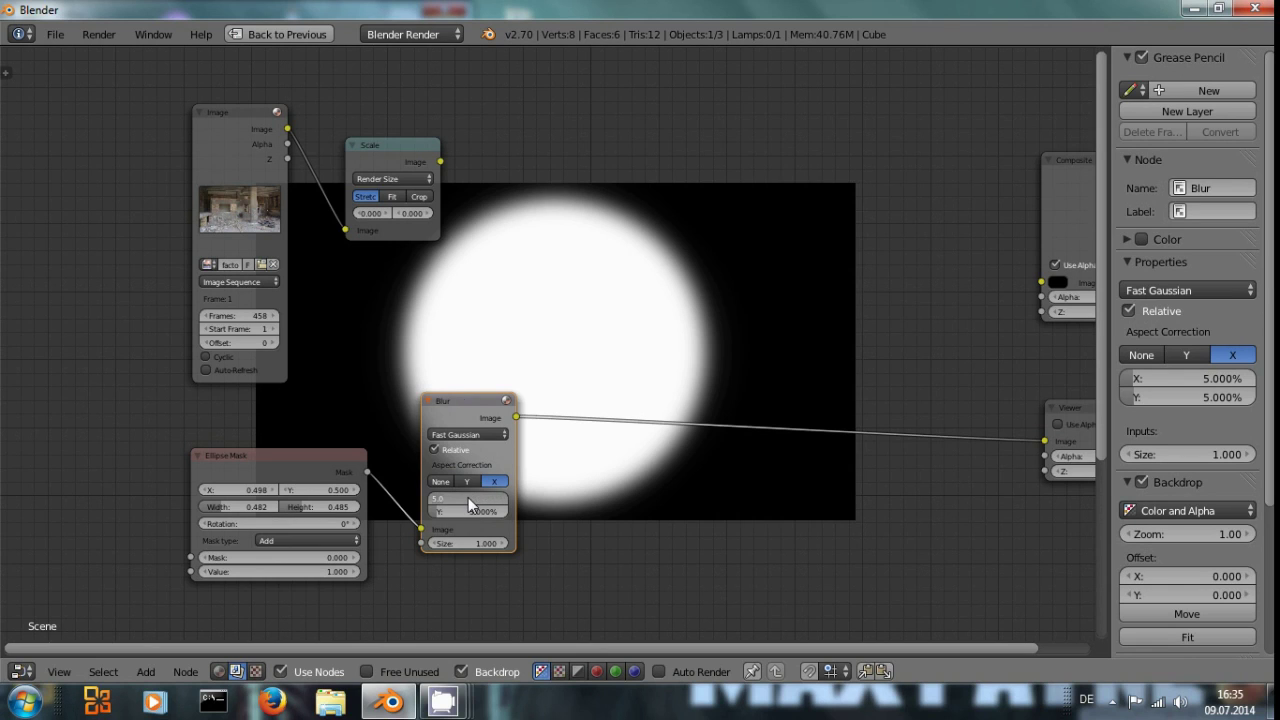
type("8")
key("Return")
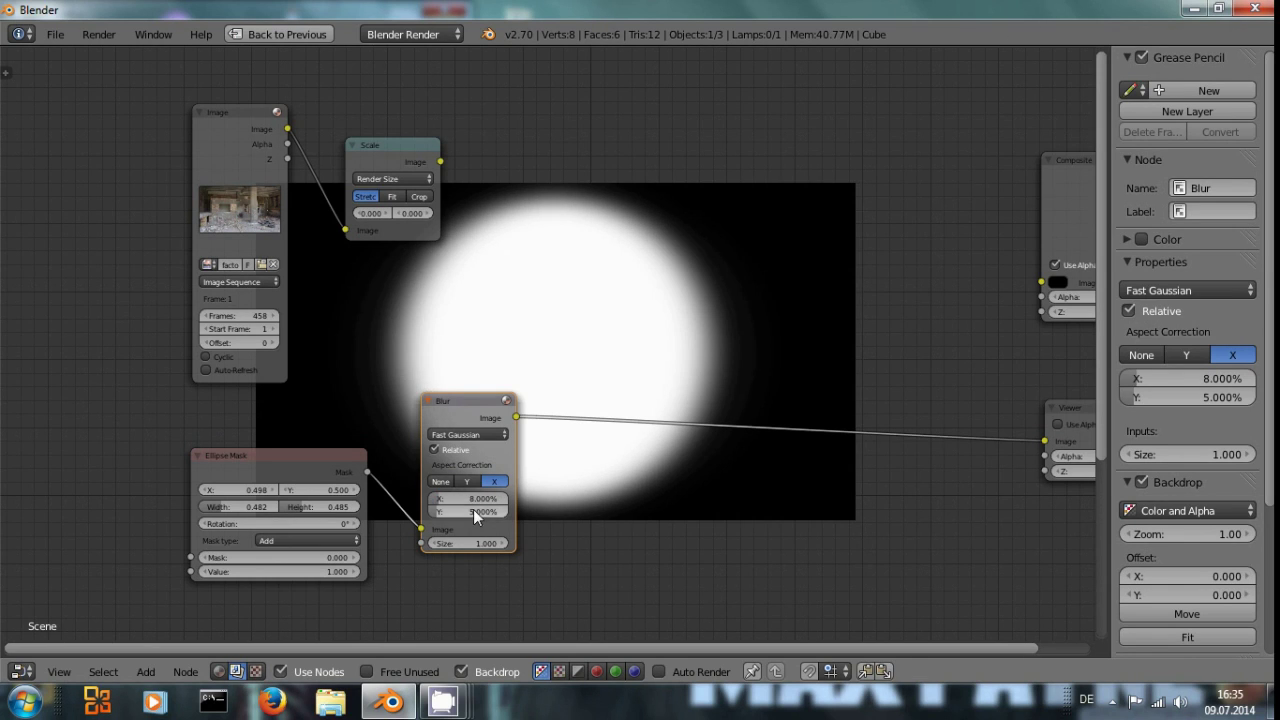
left_click(476, 512)
type("8")
key("Return")
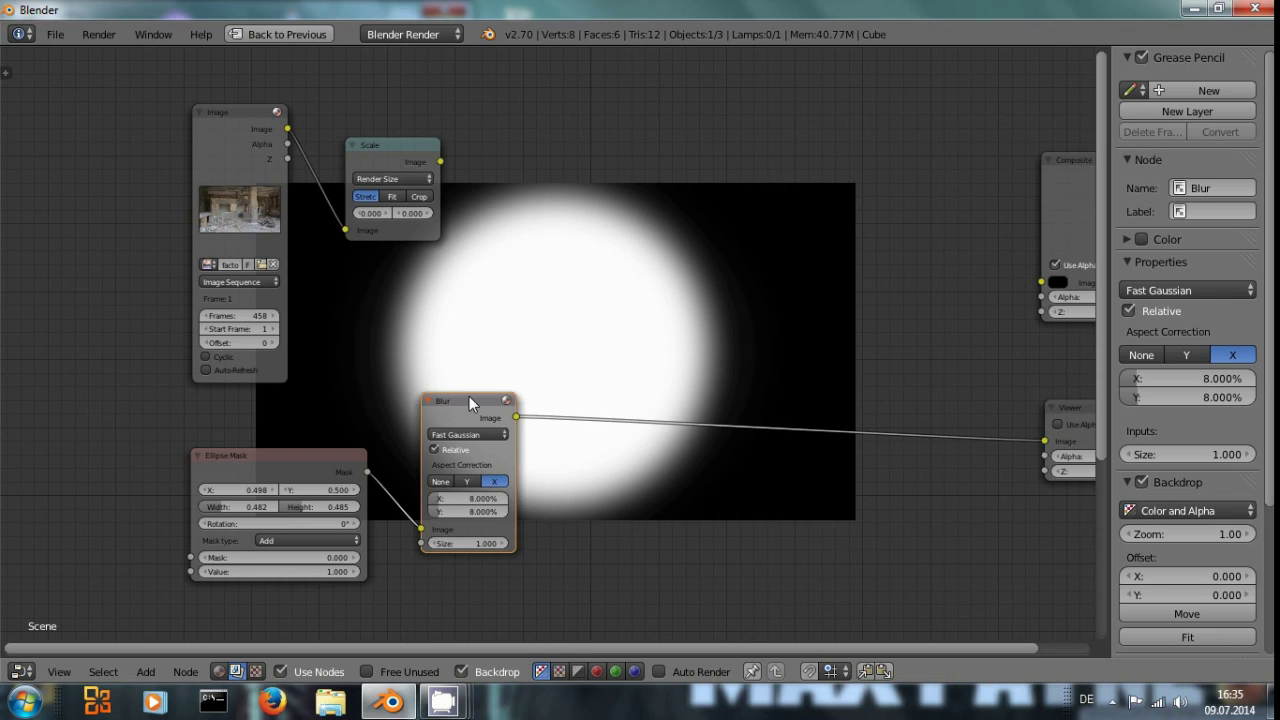
Set the Blur node's X and Y sizes to 6% and shift the node slightly up and left
left_click(465, 497)
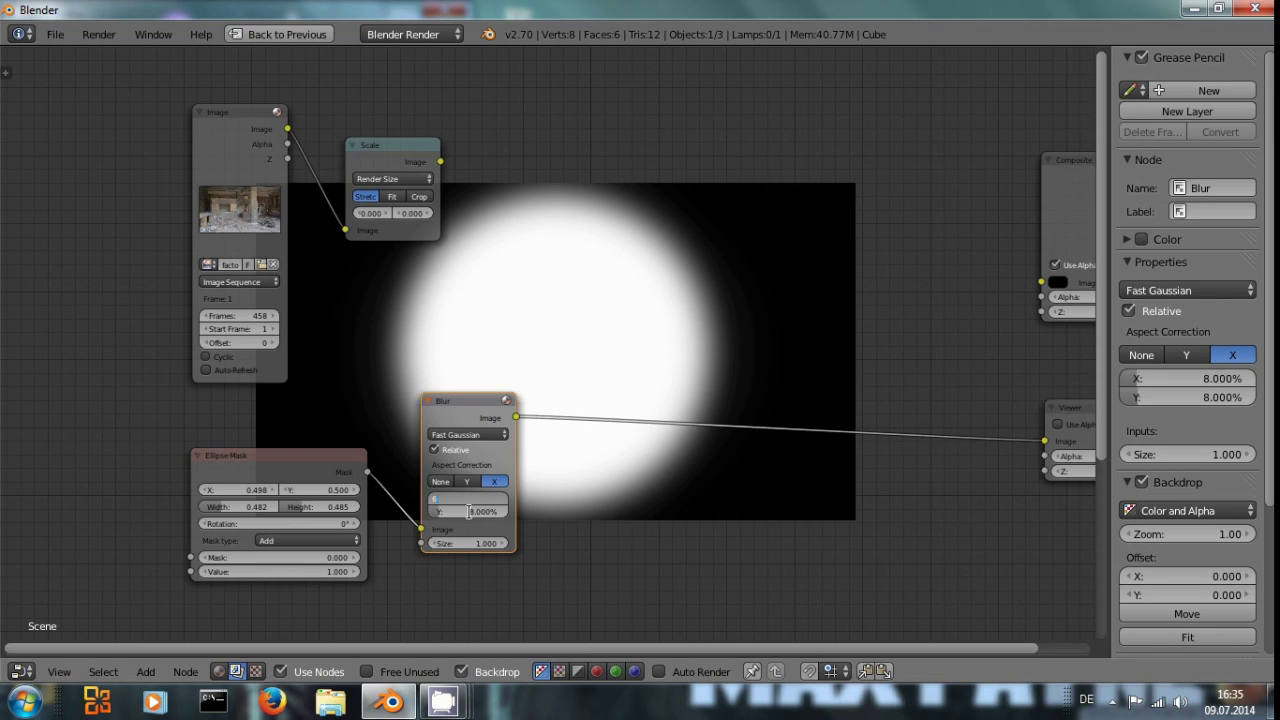
type("6")
key("Return")
key("Return")
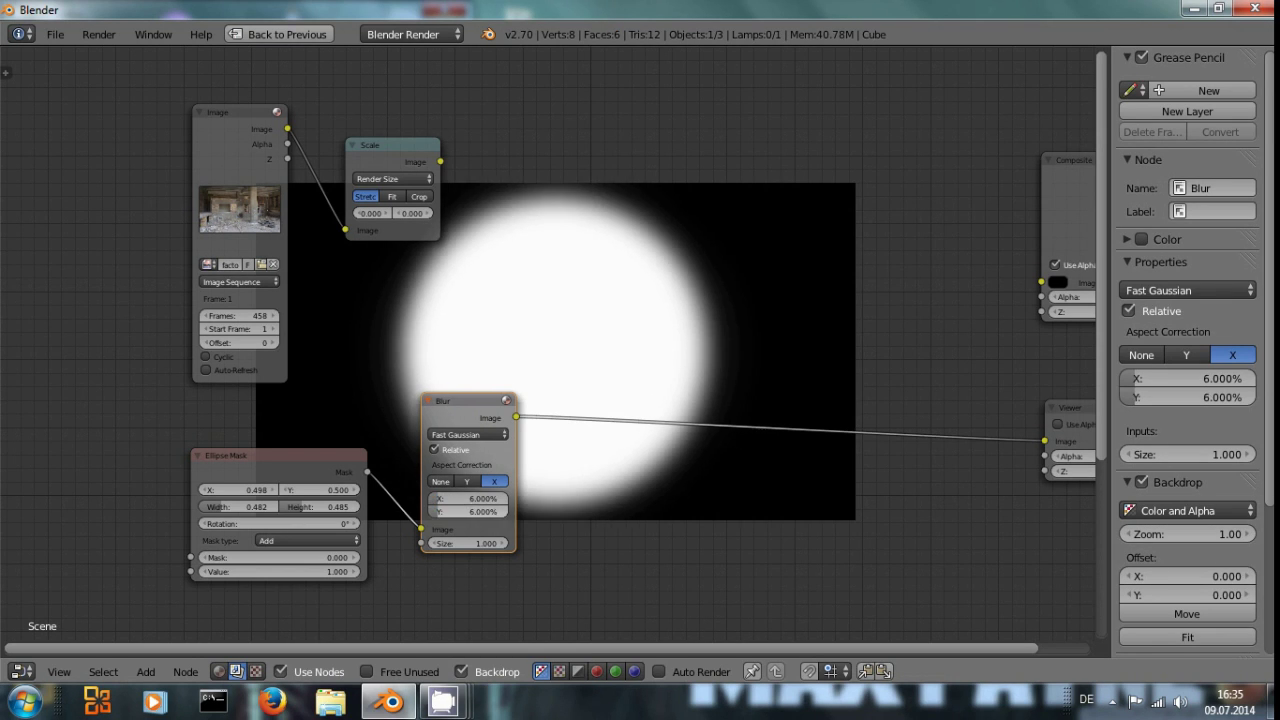
left_click_drag(461, 412, 440, 372)
Add a Mix node to the right of the Blur node and set its blend type to Multiply
key("shift+a")
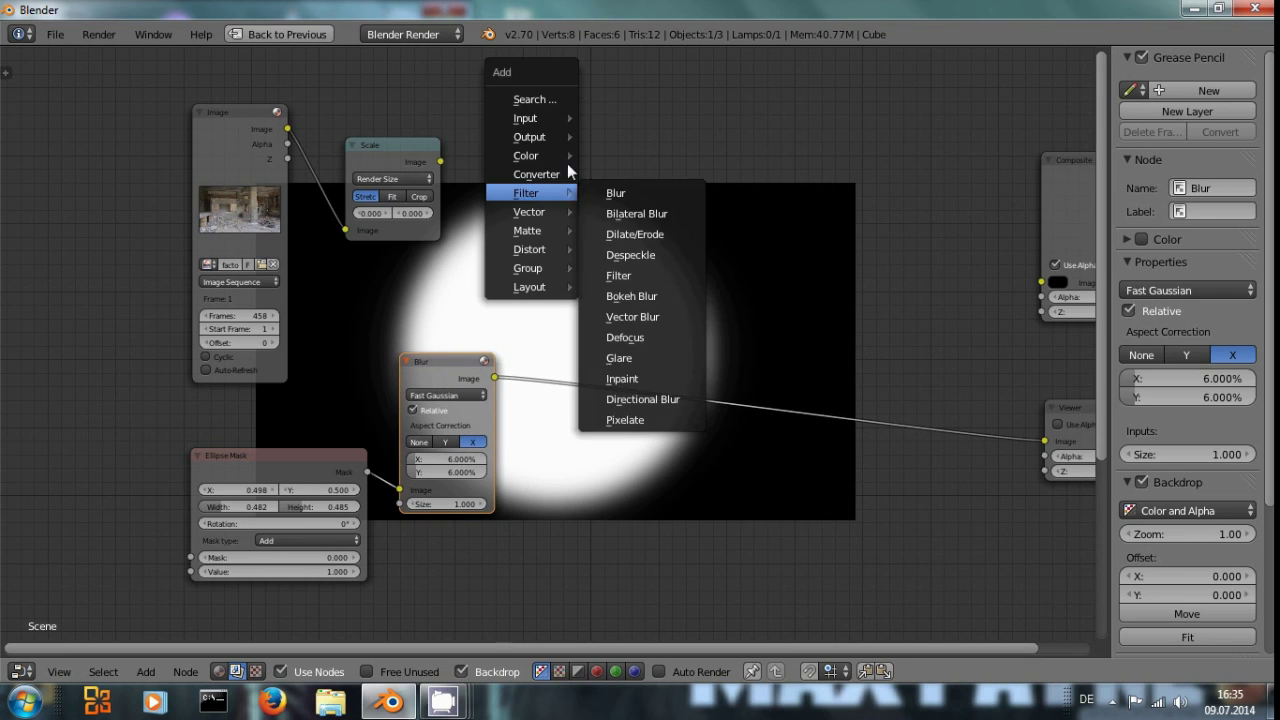
mouse_move(562, 160)
left_click(615, 155)
left_click(668, 208)
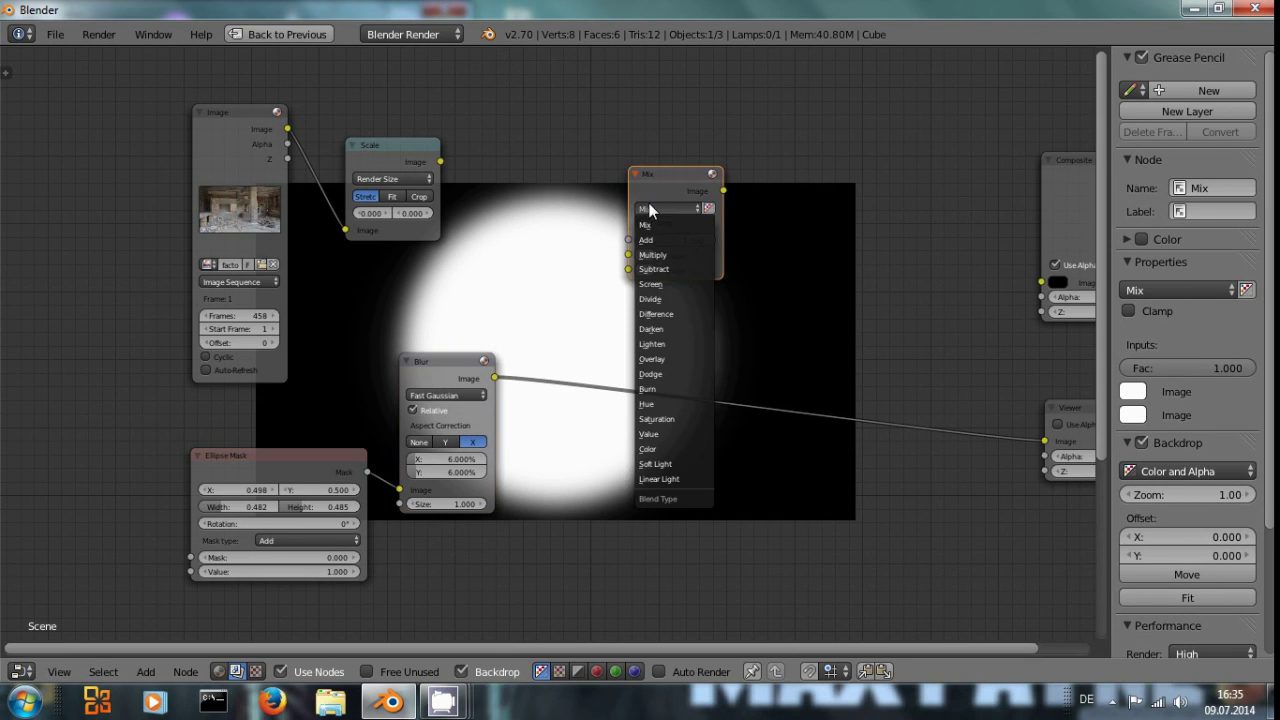
left_click(667, 256)
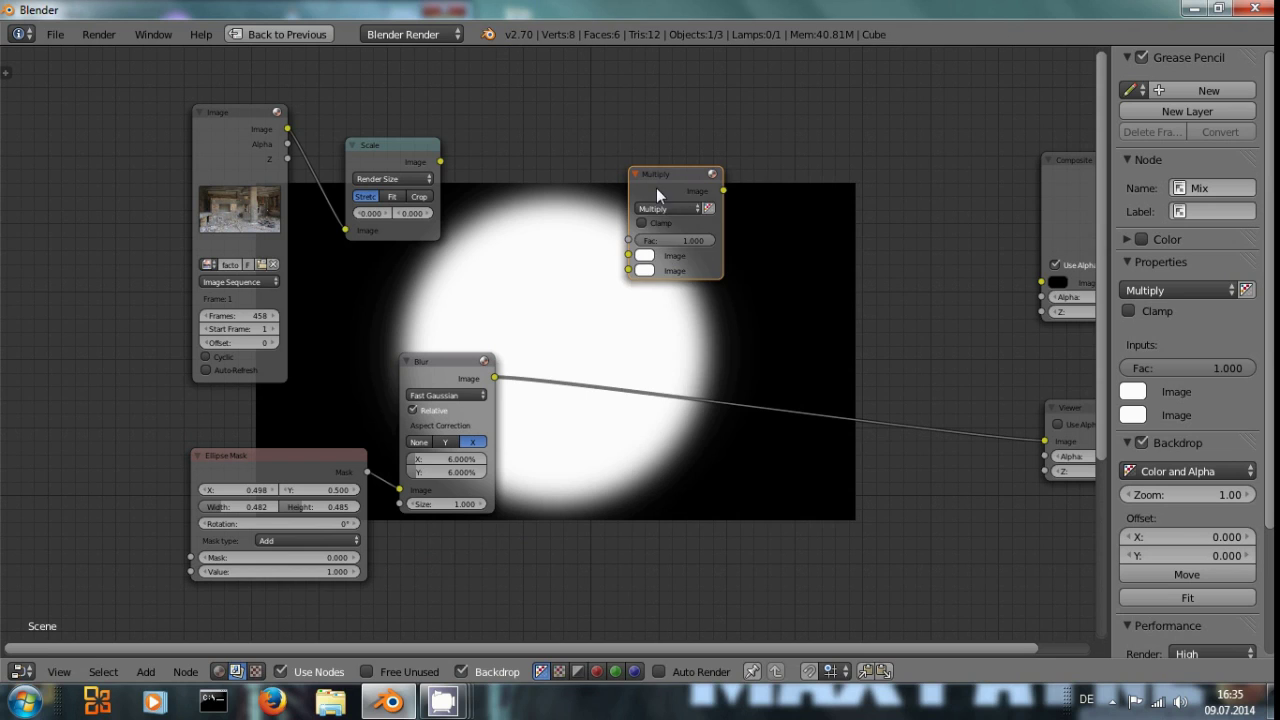
left_click_drag(662, 177, 679, 216)
Connect the factory Scale node to Multiply's first image input and the Blur node to its second, previewing the result in the Viewer
left_click_drag(440, 162, 645, 295)
left_click_drag(494, 378, 645, 310)
middle_click_drag(733, 376, 563, 314)
middle_click_drag(736, 410, 726, 513)
Move the Composite and Viewer nodes further right and rearrange the Multiply, Ellipse Mask and Blur nodes
left_click_drag(919, 208, 971, 165)
left_click_drag(903, 444, 979, 411)
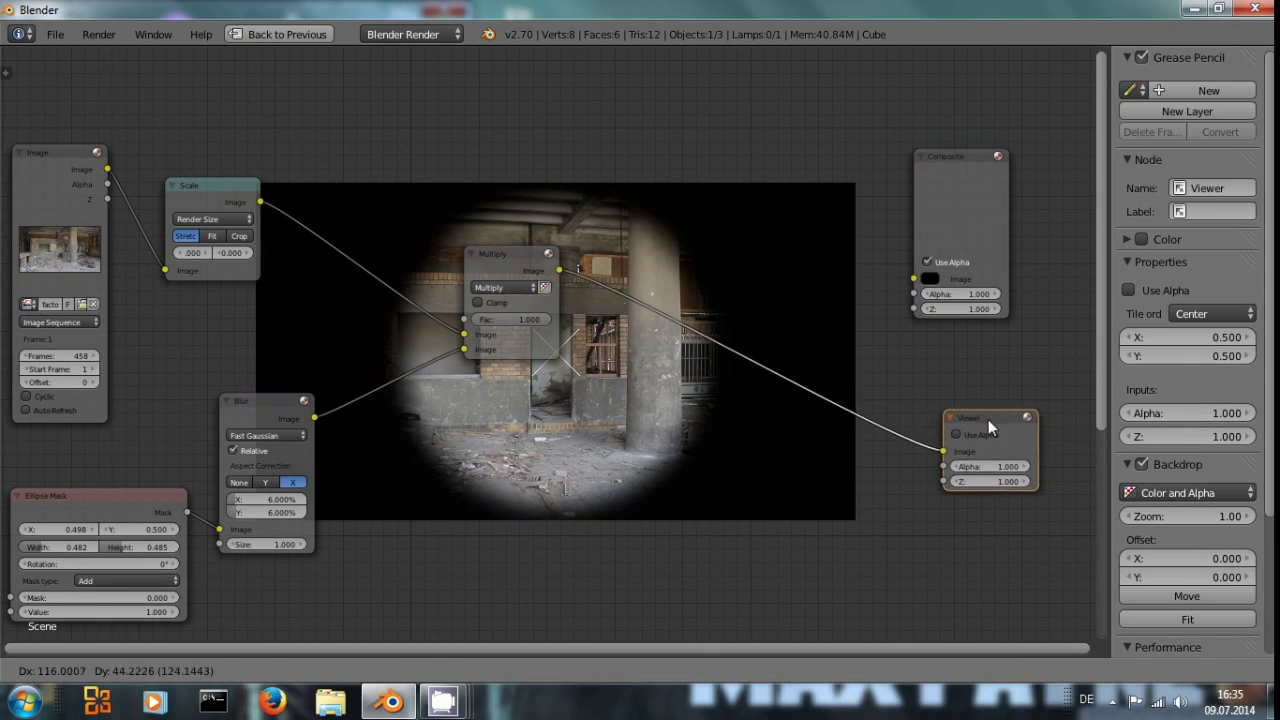
left_click_drag(495, 261, 523, 335)
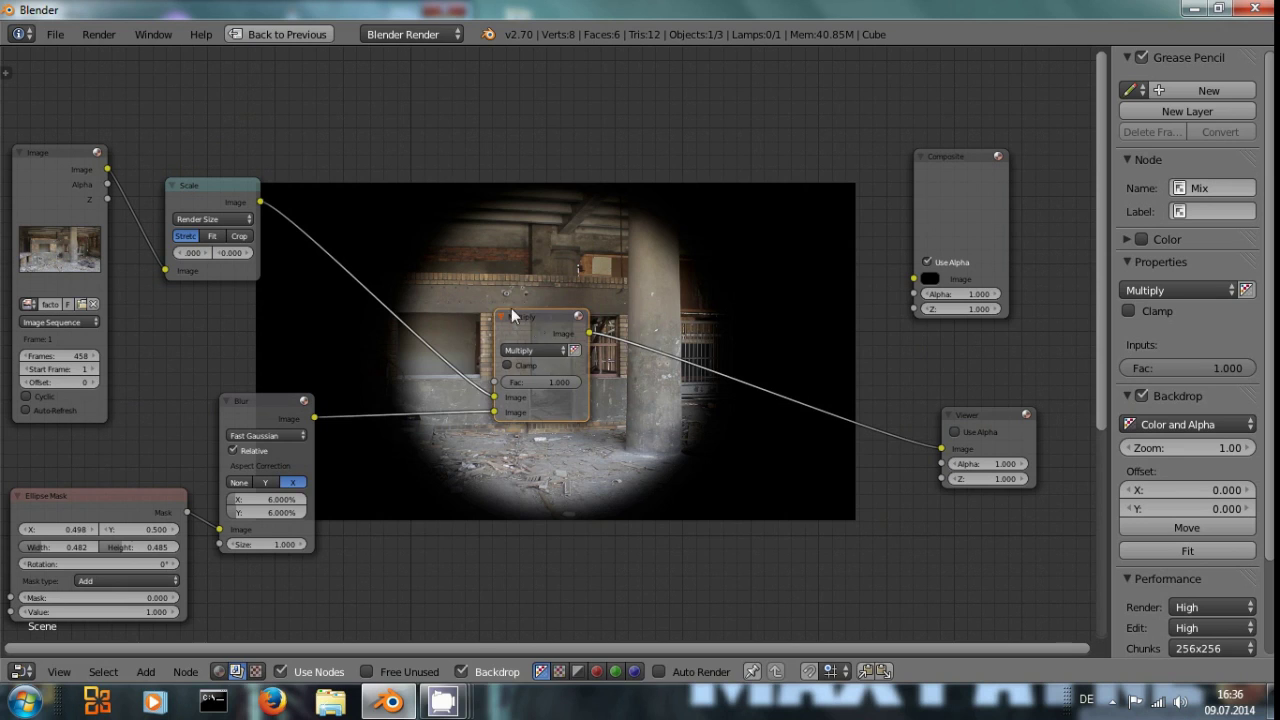
left_click_drag(512, 315, 472, 296)
left_click_drag(61, 500, 31, 463)
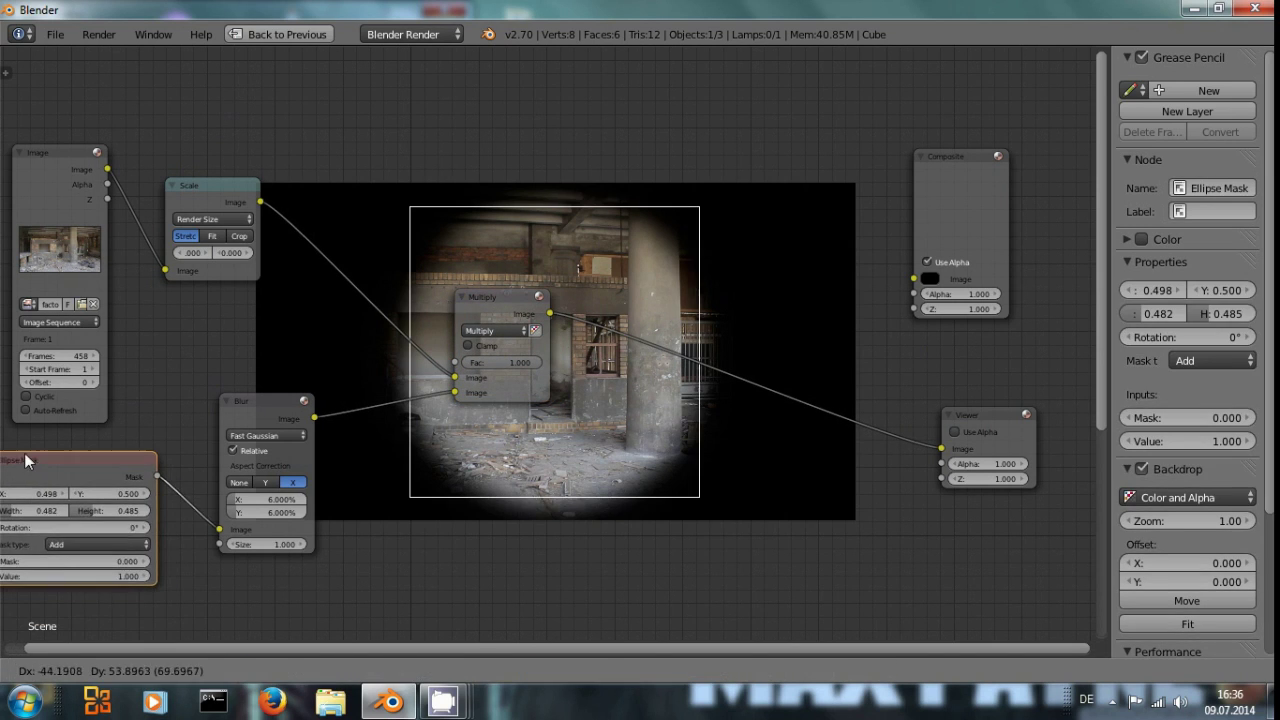
left_click_drag(264, 395, 249, 386)
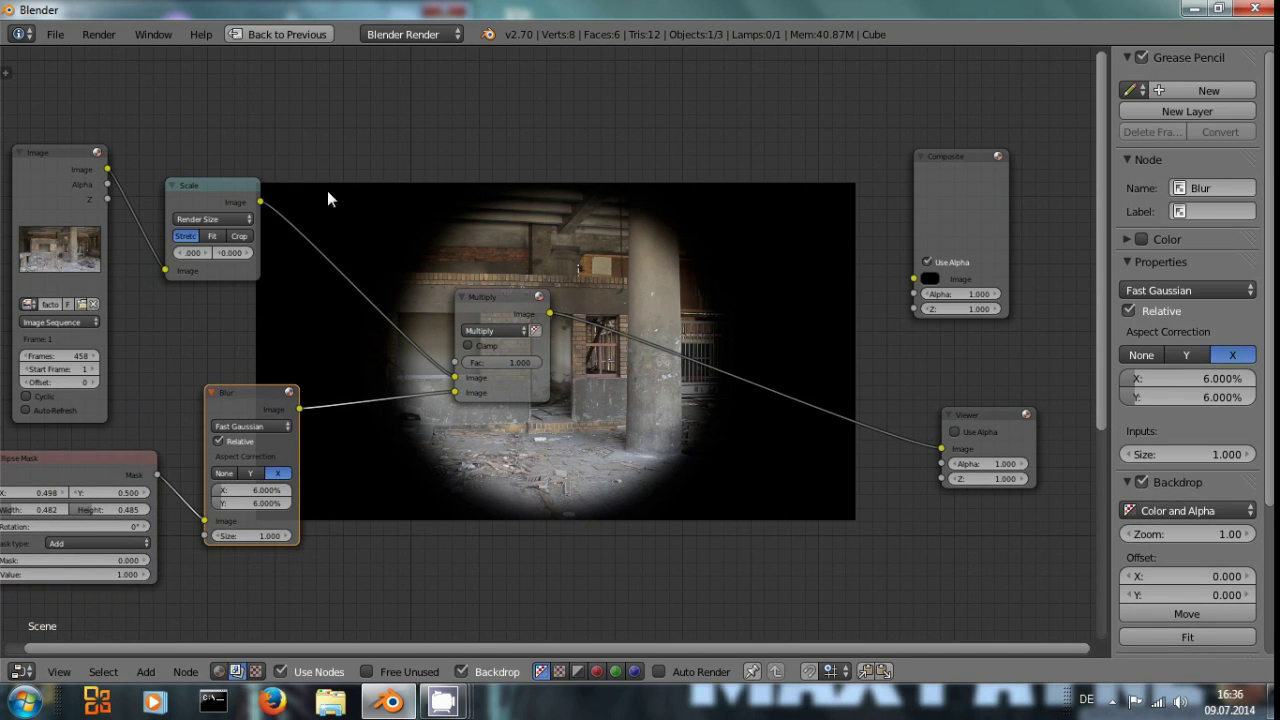
Move the factory Image node away from its Scale node and enable Auto-Refresh for the image sequence
scroll(530, 360, "up", 1)
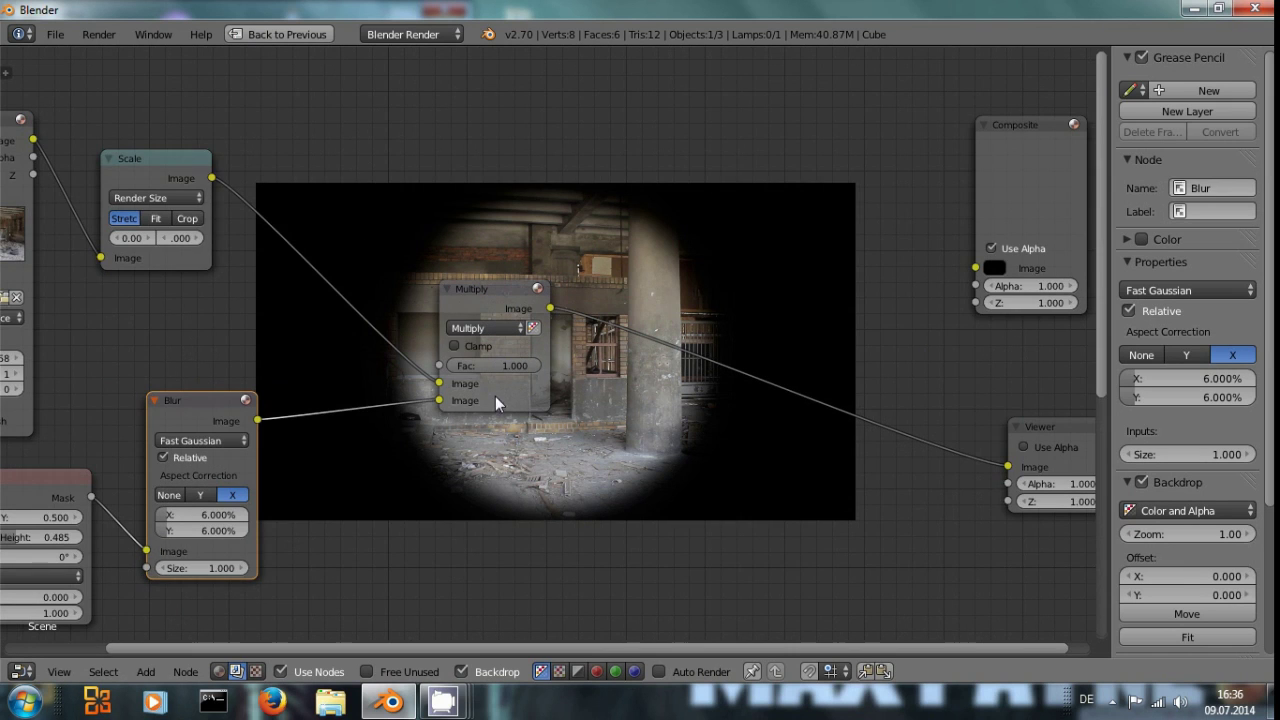
middle_click_drag(378, 292, 654, 263)
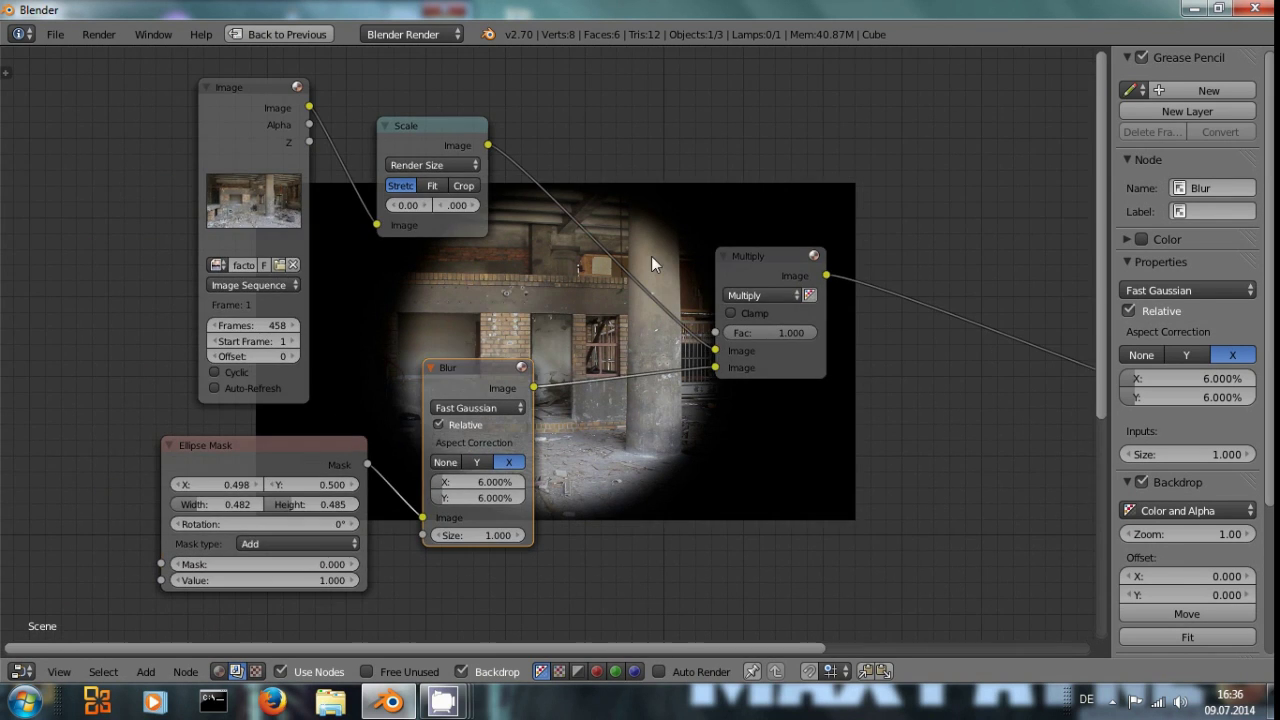
middle_click_drag(486, 429, 618, 119)
middle_click_drag(626, 281, 587, 527)
middle_click_drag(560, 250, 590, 454)
left_click_drag(346, 198, 260, 156)
left_click(281, 458)
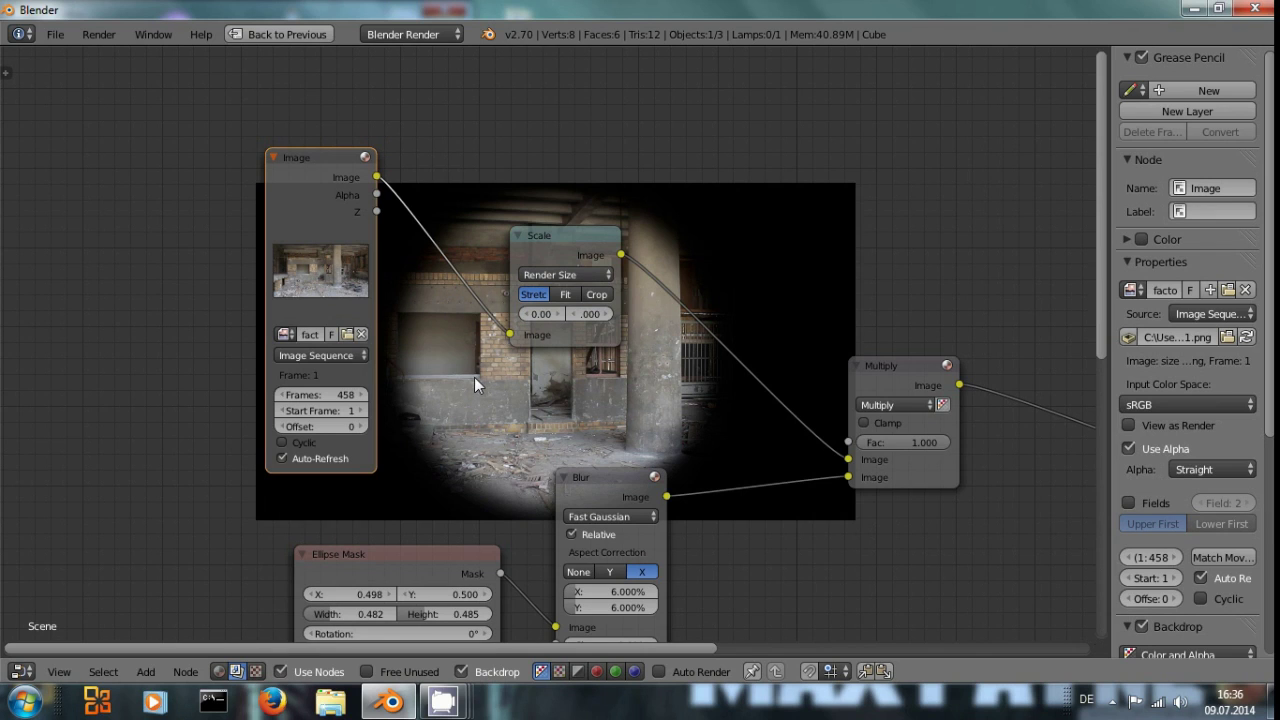
Play the image sequence briefly through the masked composite and return to frame 1
key("alt+a")
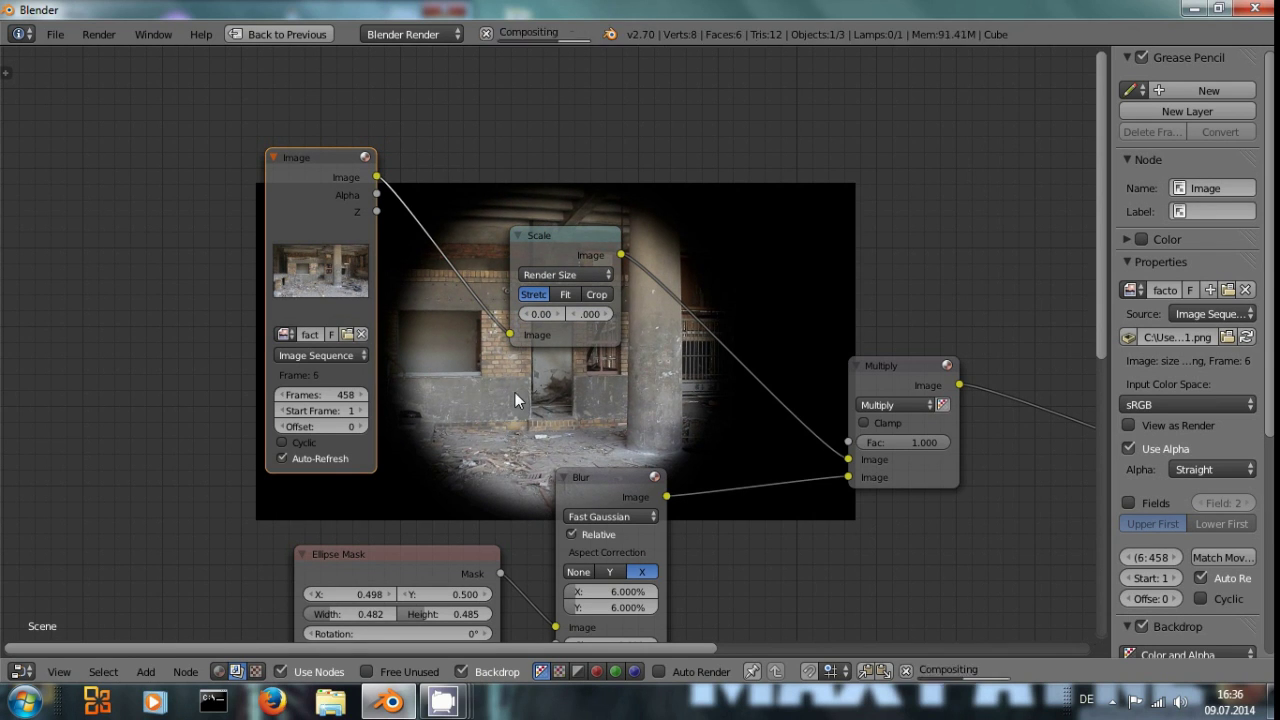
key("Left")
key("Left")
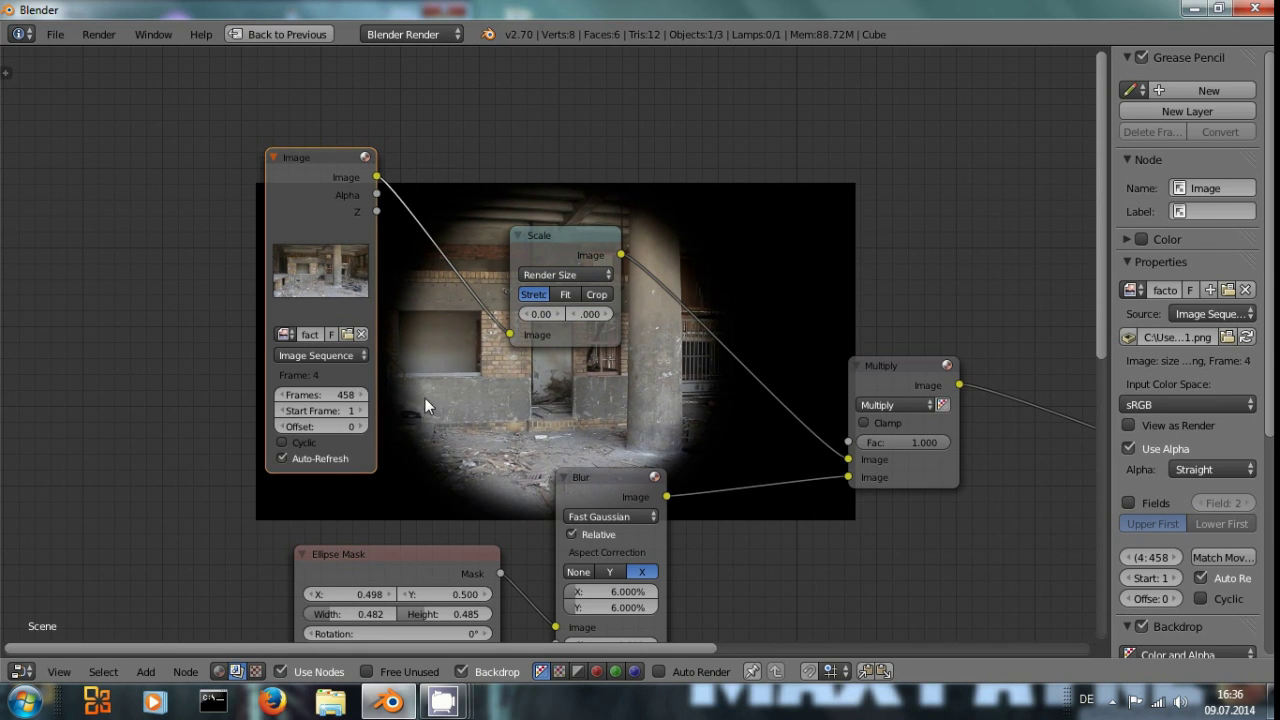
key("shift+Left")
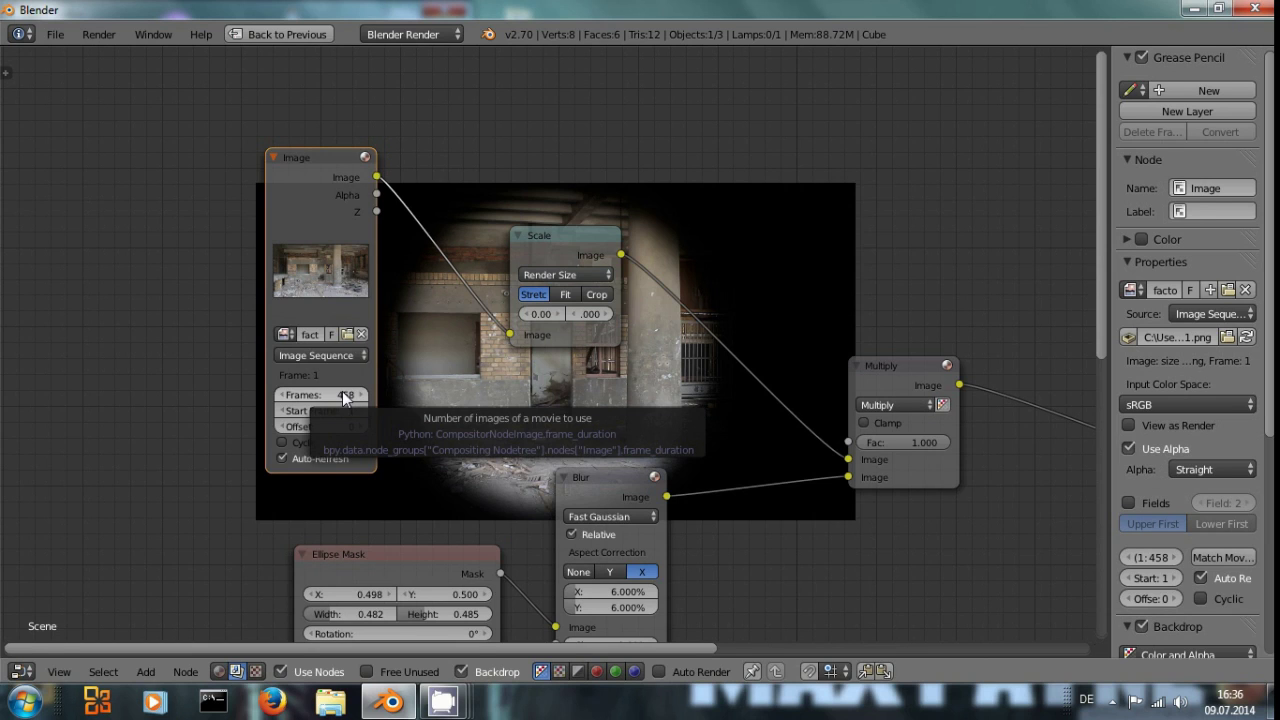
Restore the full window layout and set the scene's end frame to 458
key("ctrl+Up")
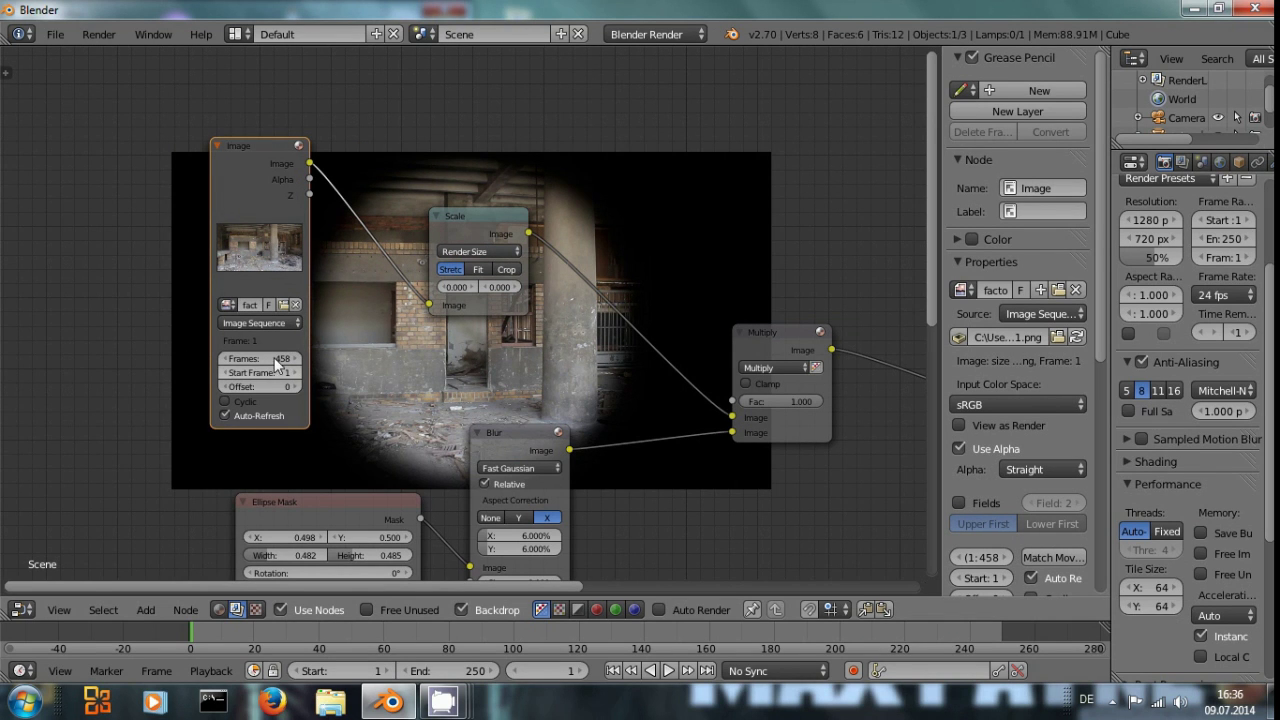
left_click(468, 673)
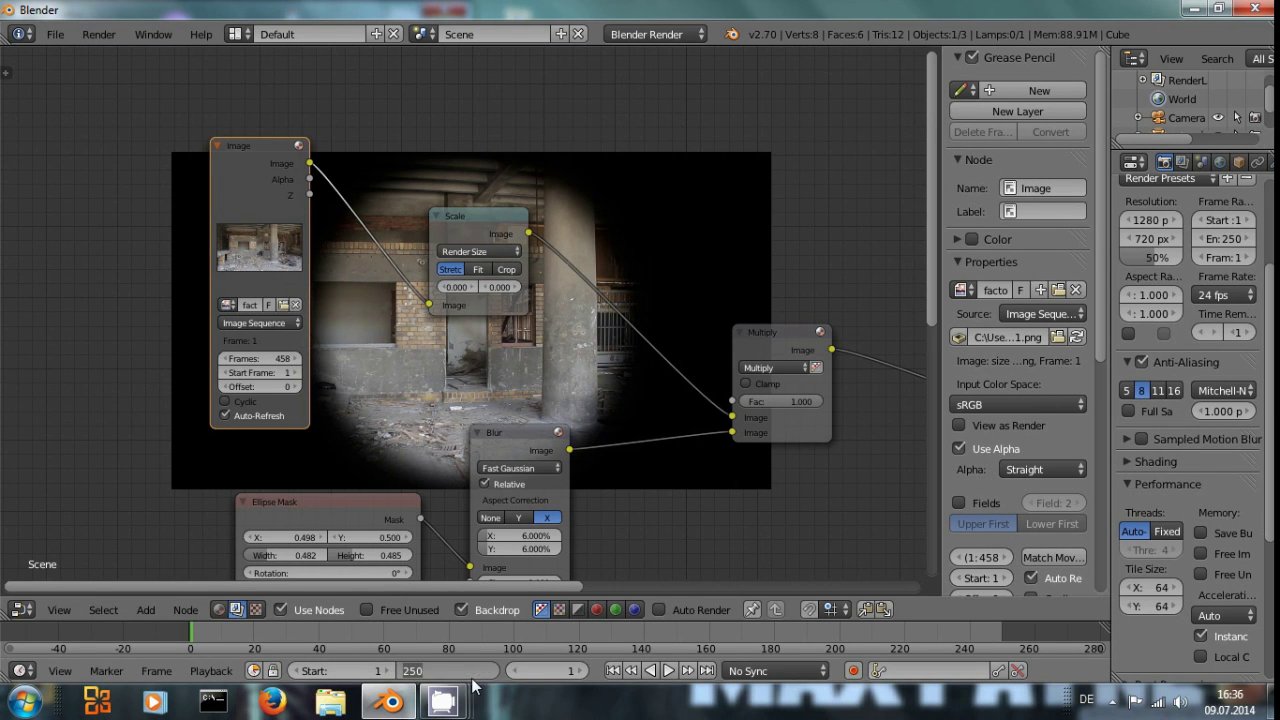
type("458")
key("Return")
Move the factory Image and Scale nodes up and left, and collapse the Ellipse Mask and Blur nodes below them
left_click_drag(305, 196, 167, 118)
left_click_drag(504, 231, 349, 160)
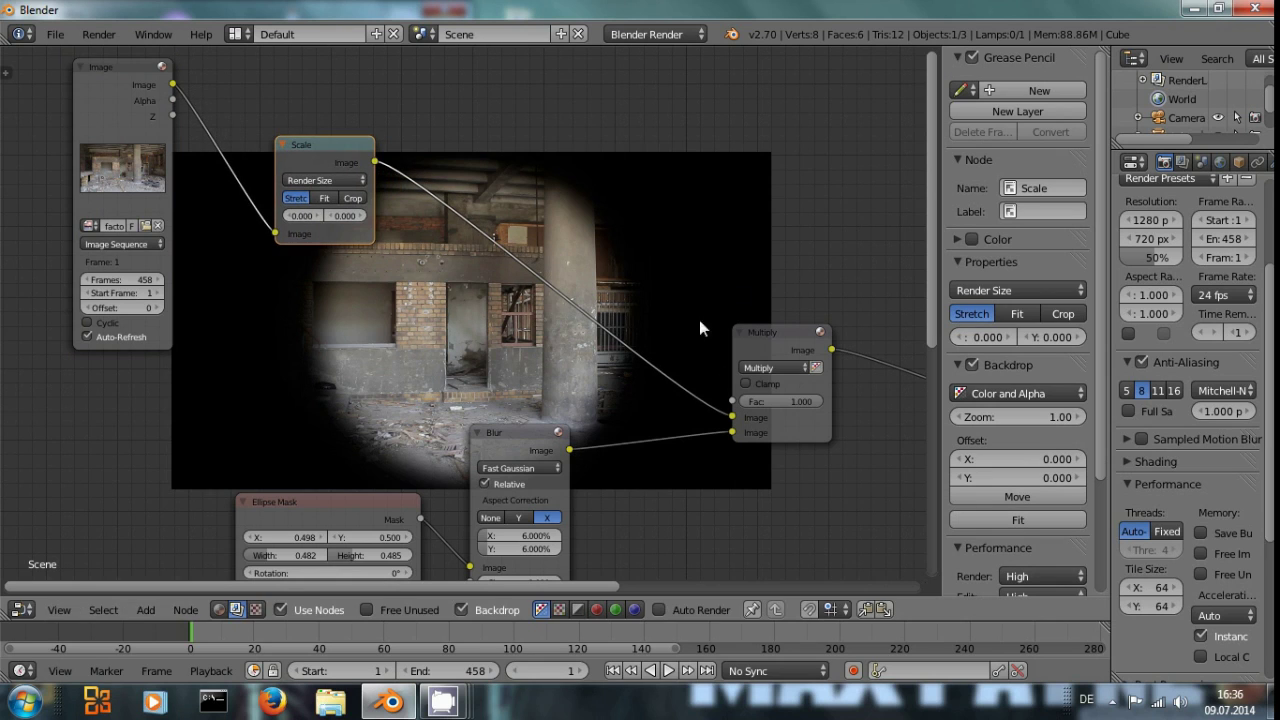
left_click_drag(275, 500, 166, 454)
left_click(170, 452)
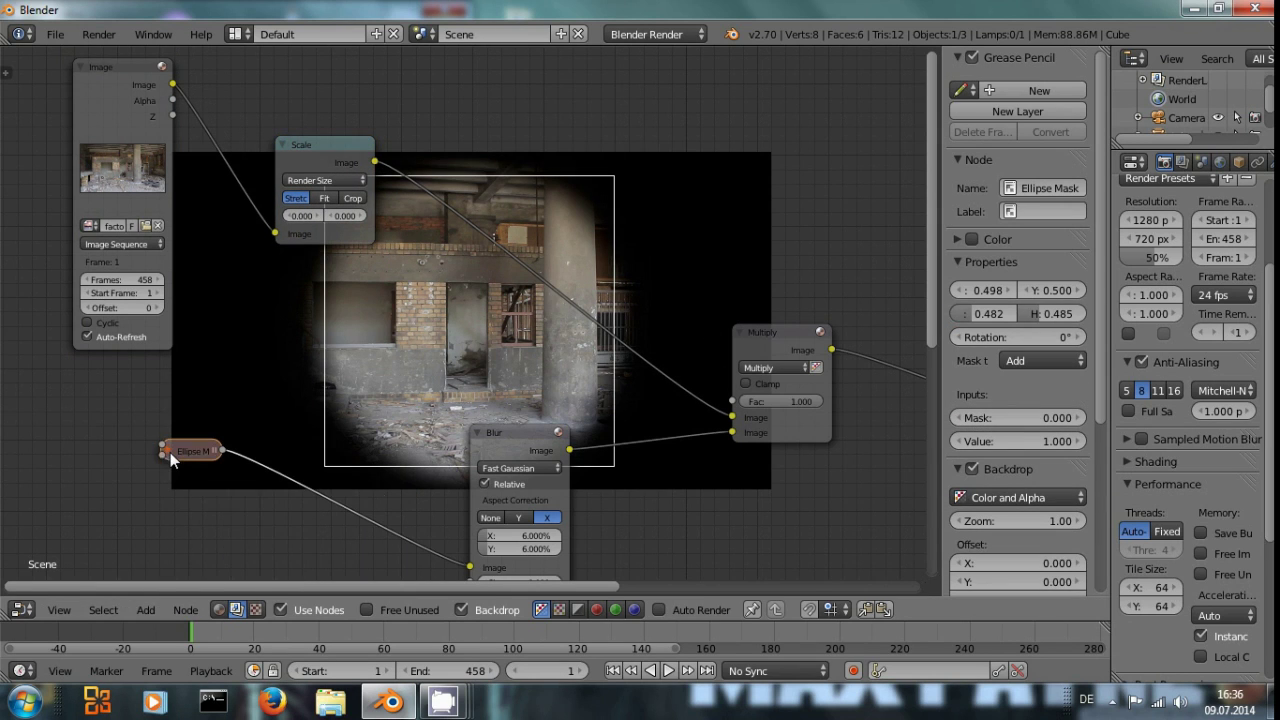
left_click(478, 432)
left_click_drag(480, 432, 274, 425)
Insert a Lens Distortion node between the factory Scale and Multiply nodes, and preview its output in the Viewer
key("shift+a")
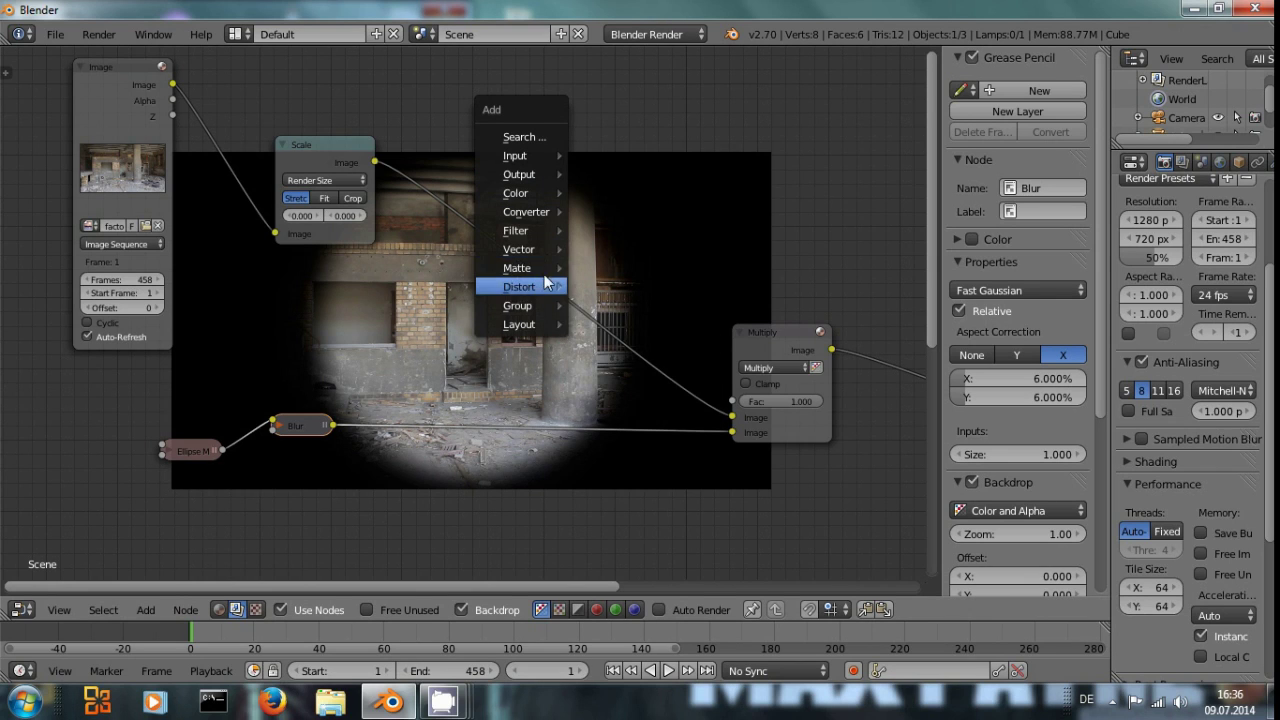
mouse_move(537, 270)
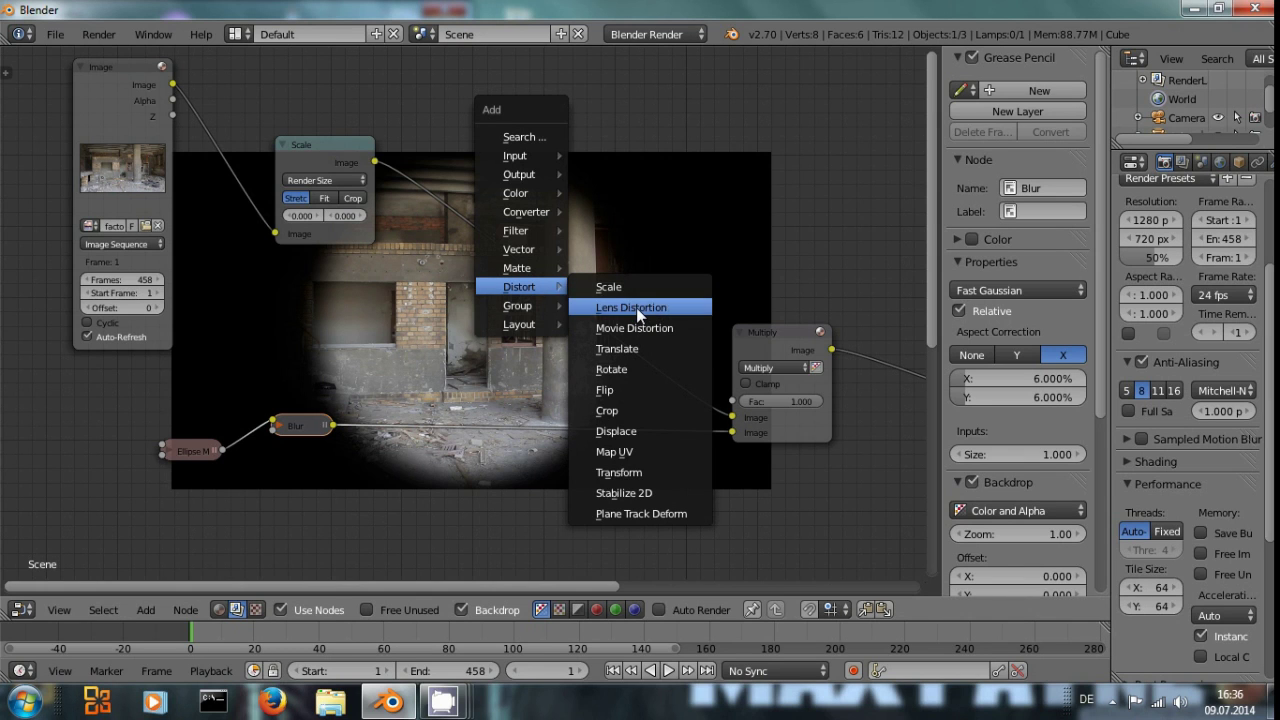
left_click(636, 307)
left_click(464, 146)
middle_click_drag(585, 316, 597, 414)
left_click(393, 236, "ctrl+shift")
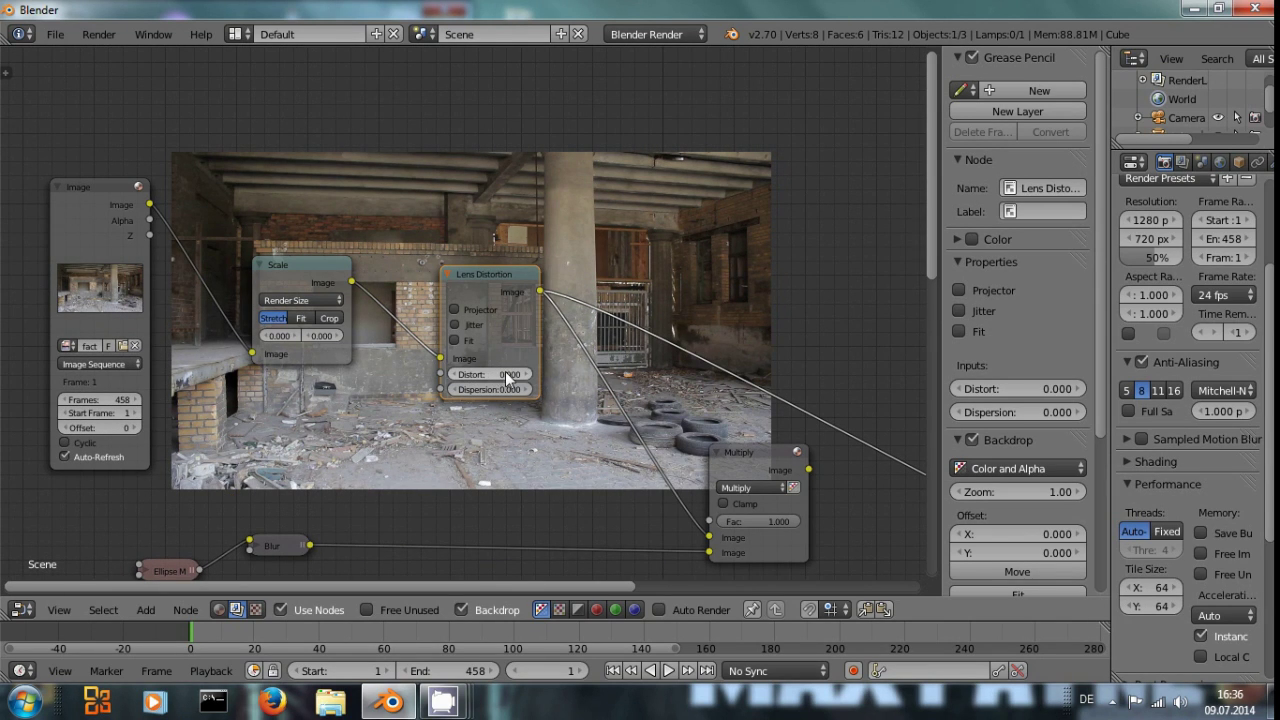
Try stronger negative Distort values on the Lens Distortion node, ending with -0.15
left_click_drag(510, 376, 449, 380)
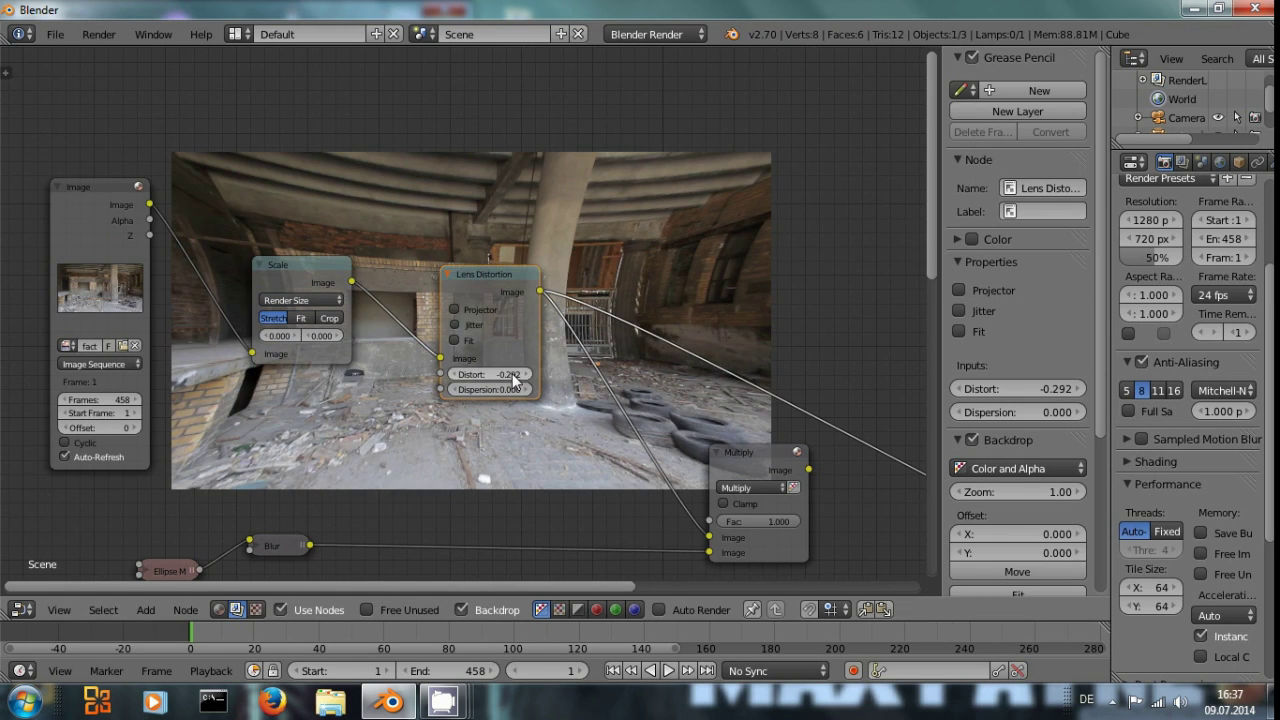
mouse_move(513, 378)
left_mouse_down()
mouse_move(483, 373)
mouse_move(502, 364)
left_mouse_up()
left_click(505, 368)
key("BackSpace")
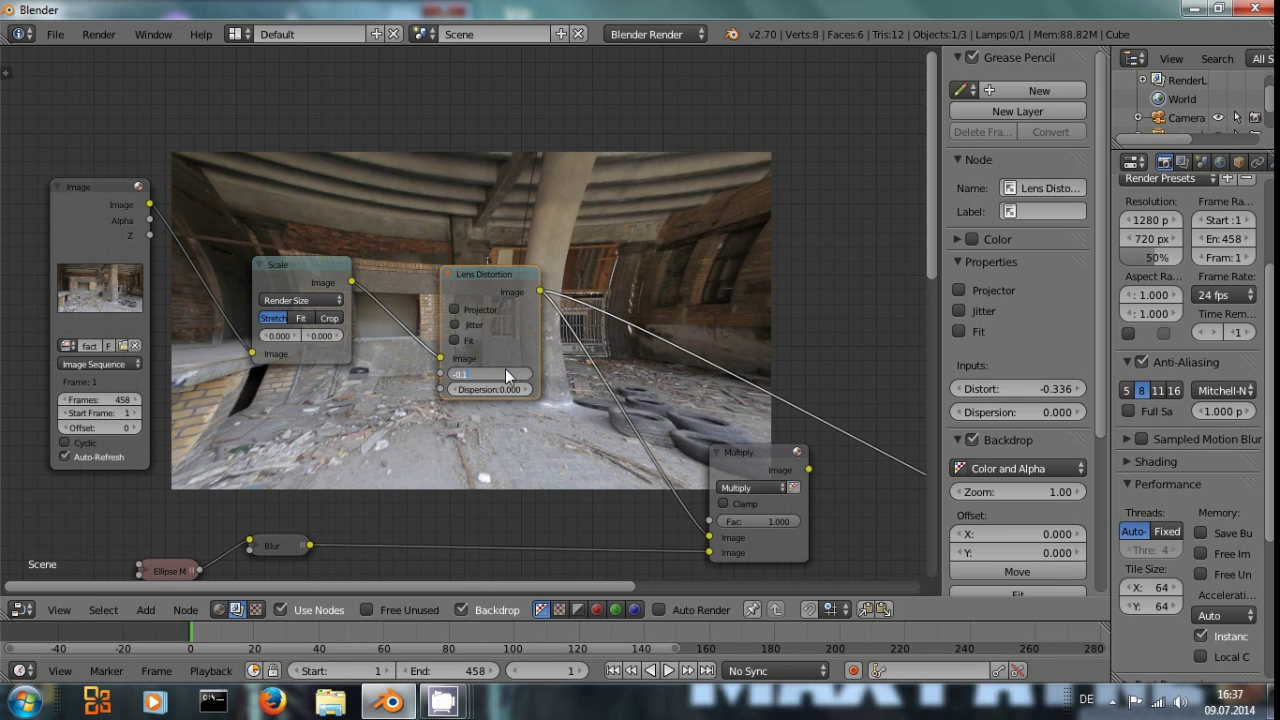
type("-0.15")
key("Return")
Preview the Multiply node's output in the Viewer and set the Lens Distortion node's Distort to -0.2
middle_click_drag(510, 429, 452, 418)
left_click_drag(424, 265, 375, 260)
left_click(737, 461, "ctrl+shift")
middle_click_drag(585, 410, 633, 423)
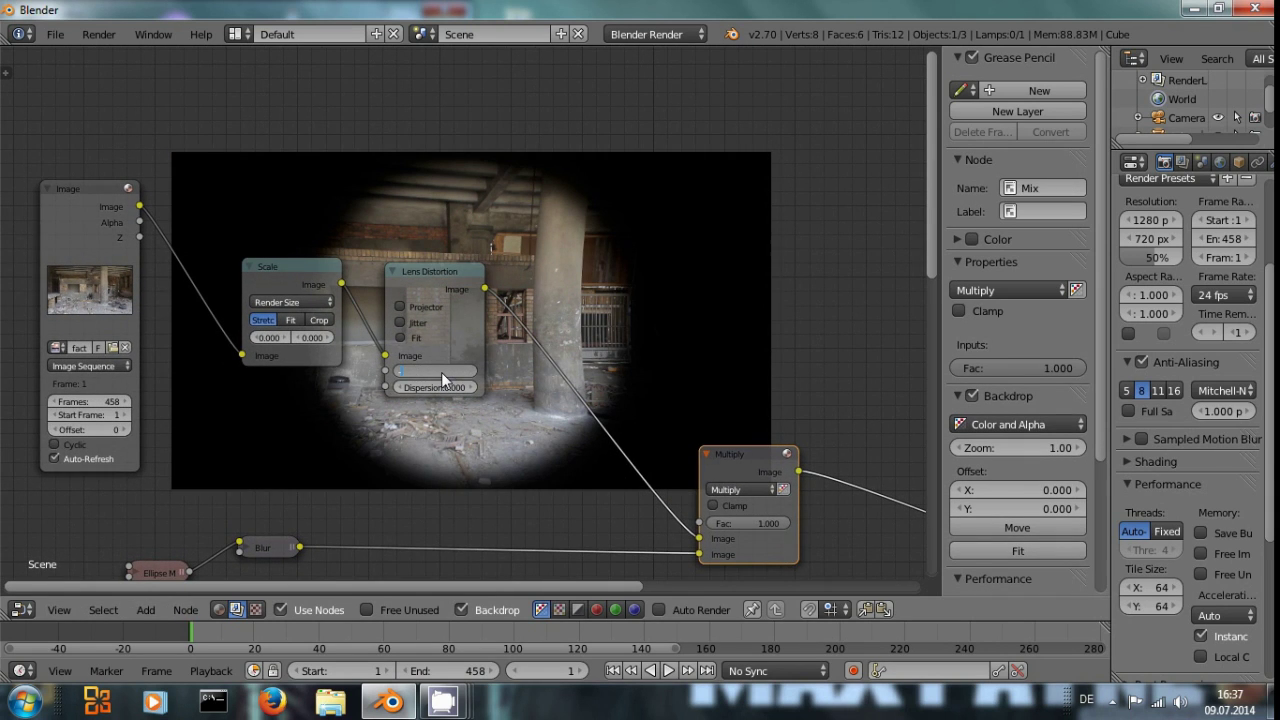
type("3")
key("Return")
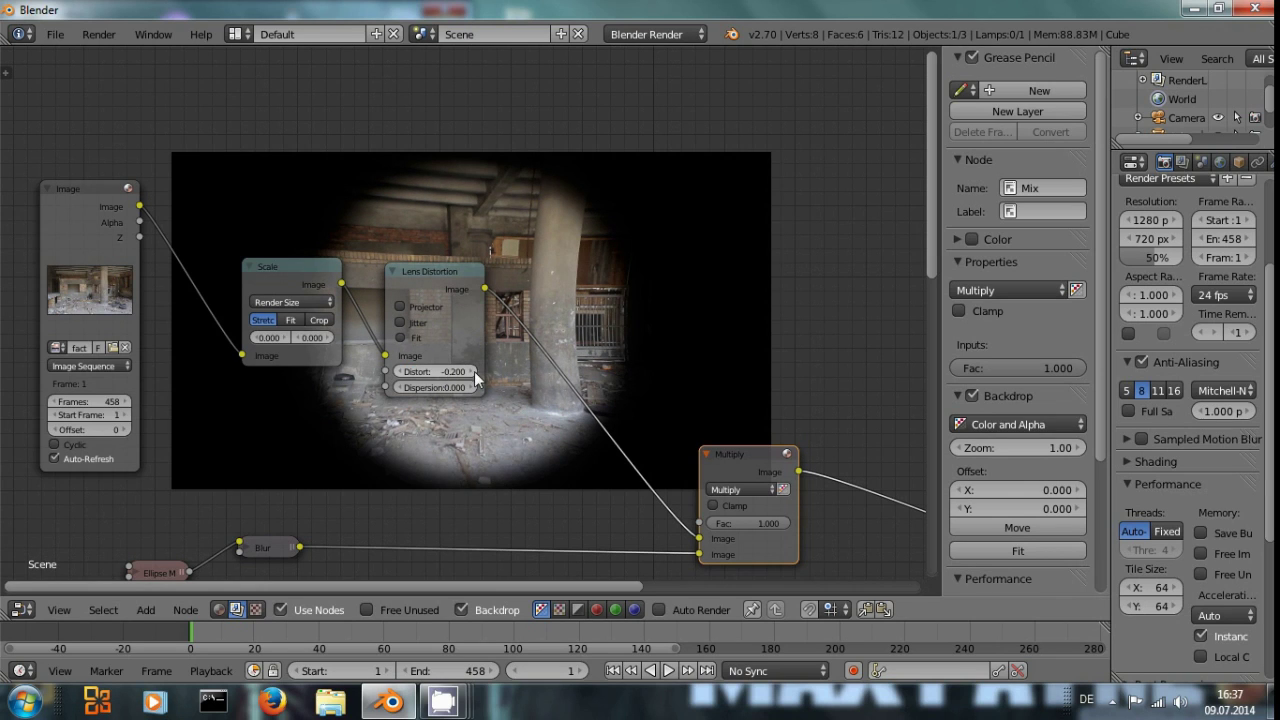
Try a Dispersion of 0.4 on the Lens Distortion node, and settle on 0.2
left_click(433, 385)
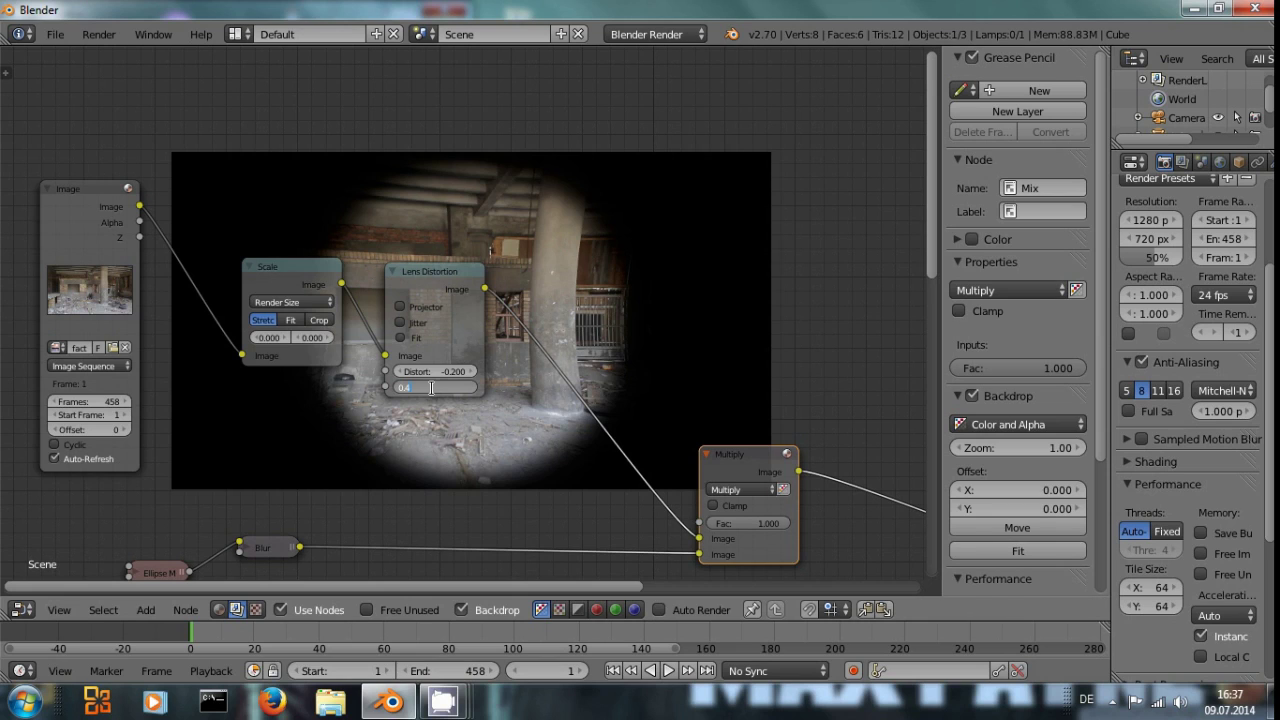
key("Return")
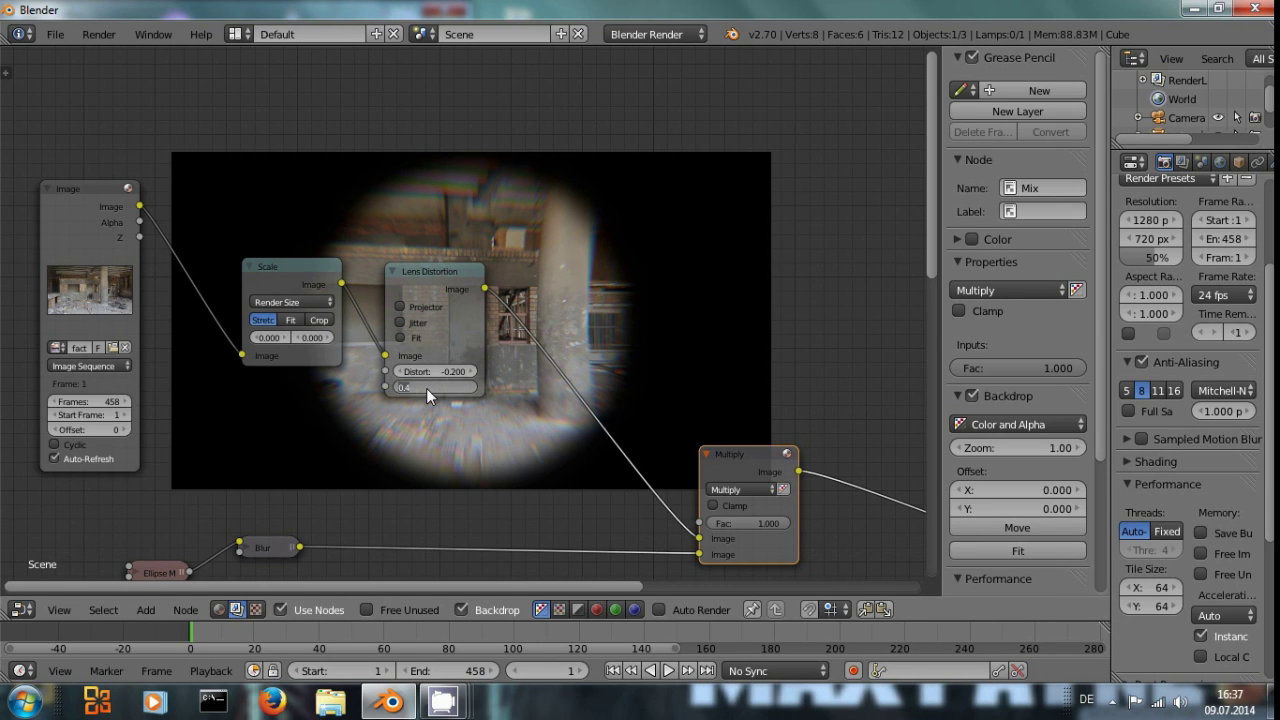
type("2")
key("Return")
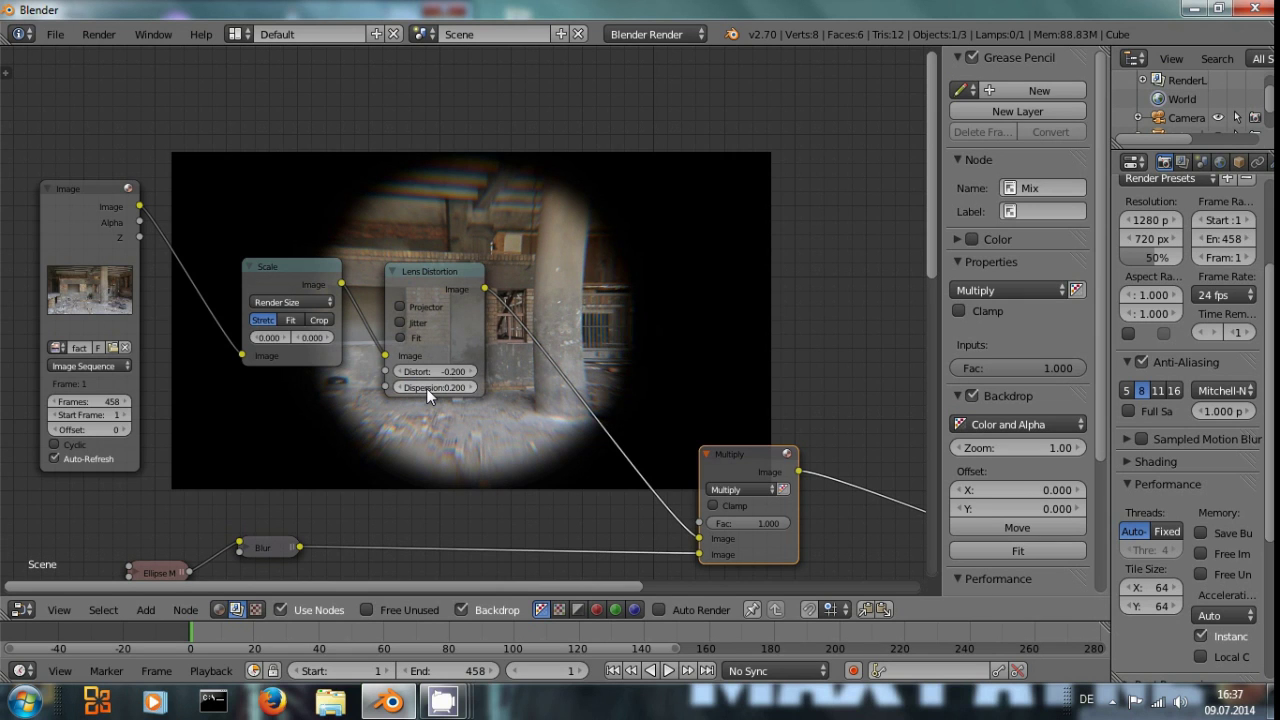
middle_click_drag(621, 333, 534, 270)
scroll(534, 270, "up", 2)
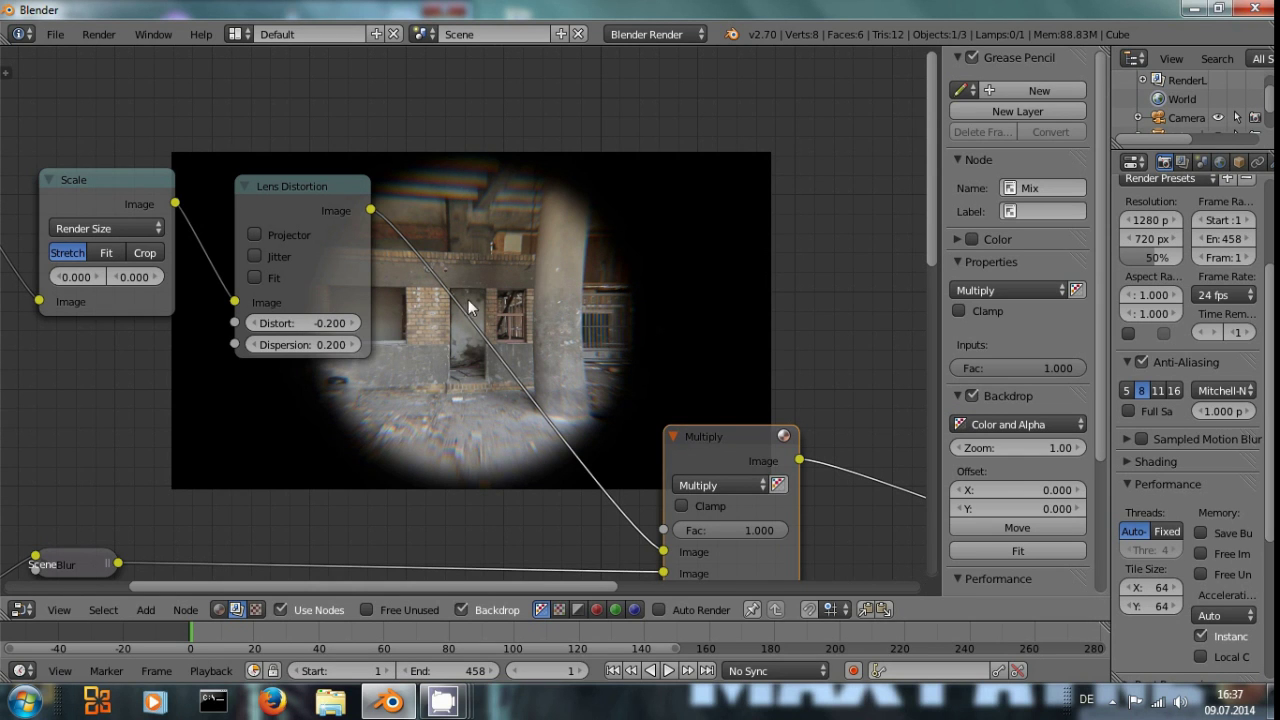
Move the Multiply node up and left, and shift the Composite node farther right
middle_click_drag(518, 394, 632, 214)
middle_click_drag(606, 397, 425, 490)
scroll(658, 383, "down", 2)
left_click_drag(621, 352, 532, 247)
middle_click_drag(674, 477, 336, 407)
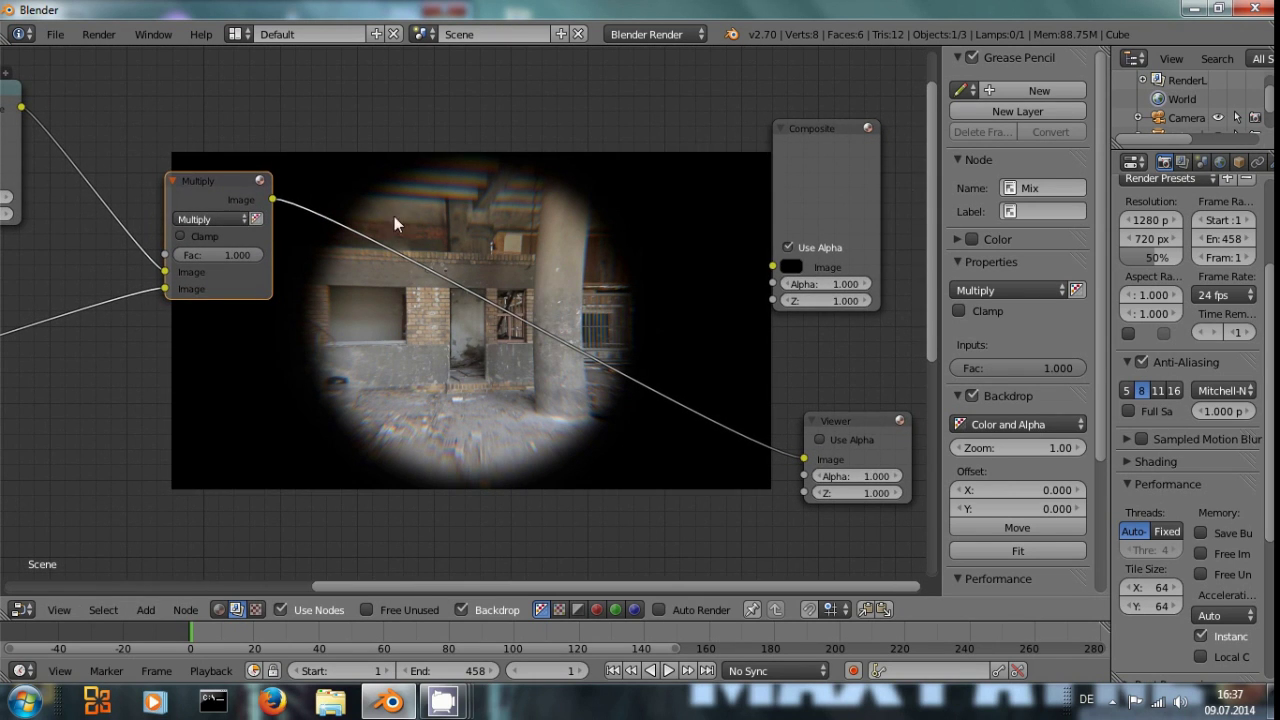
left_click(803, 166)
key("Home")
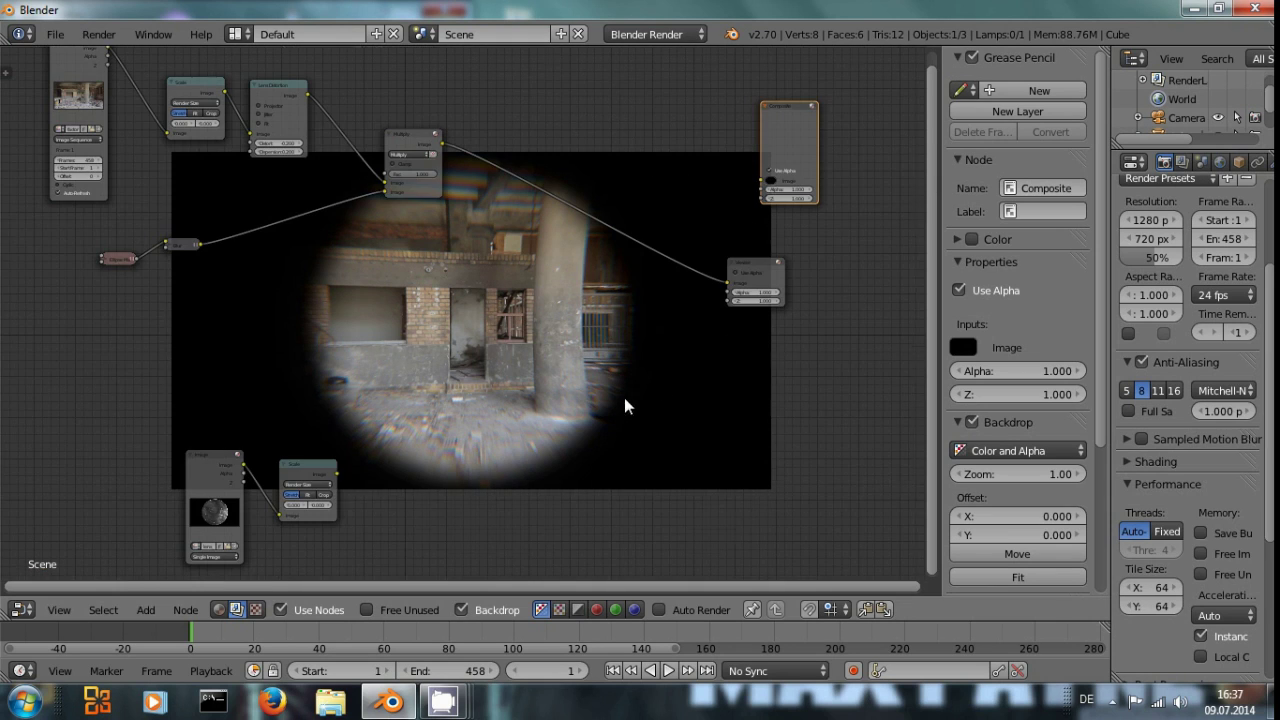
Move the lens dirt Image and Scale nodes up so they sit just below the Multiply node
left_click_drag(281, 463, 377, 327)
left_click_drag(208, 458, 232, 313)
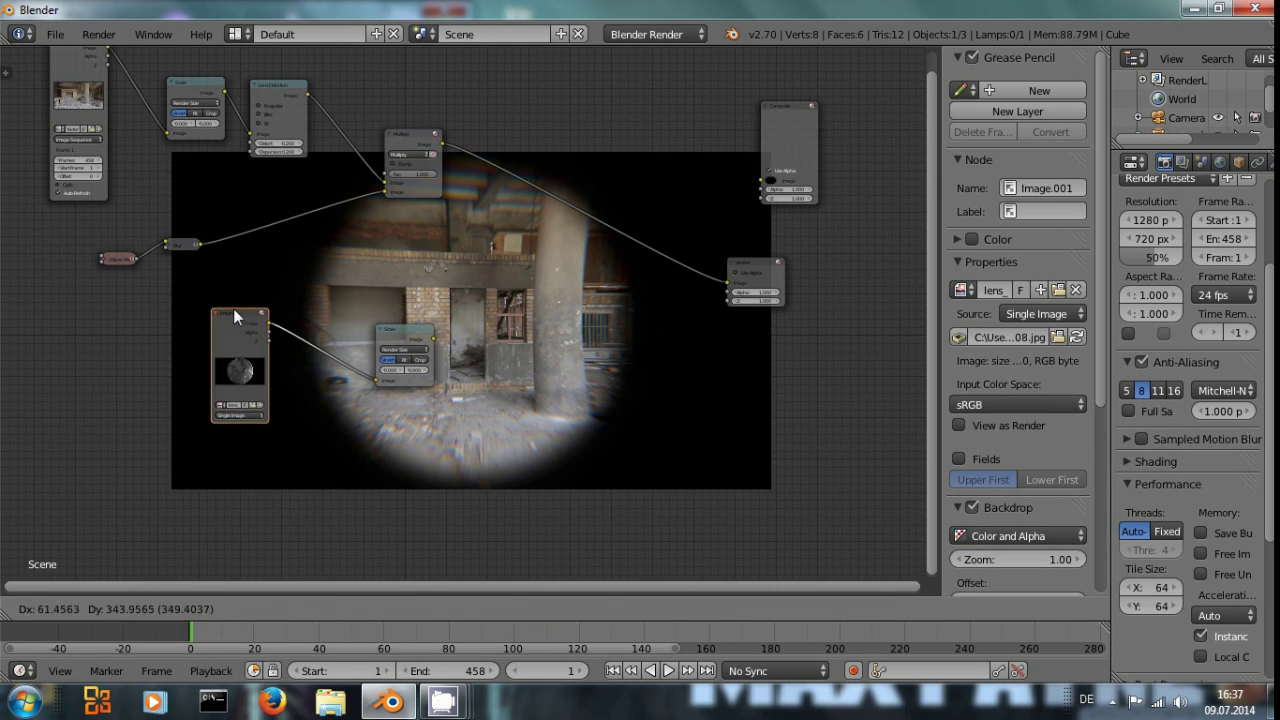
middle_click_drag(528, 267, 362, 404)
left_click_drag(298, 439, 278, 374)
scroll(386, 328, "up", 2)
Insert a Mix node between the Multiply and Viewer nodes and set its blend type to Screen
key("shift+a")
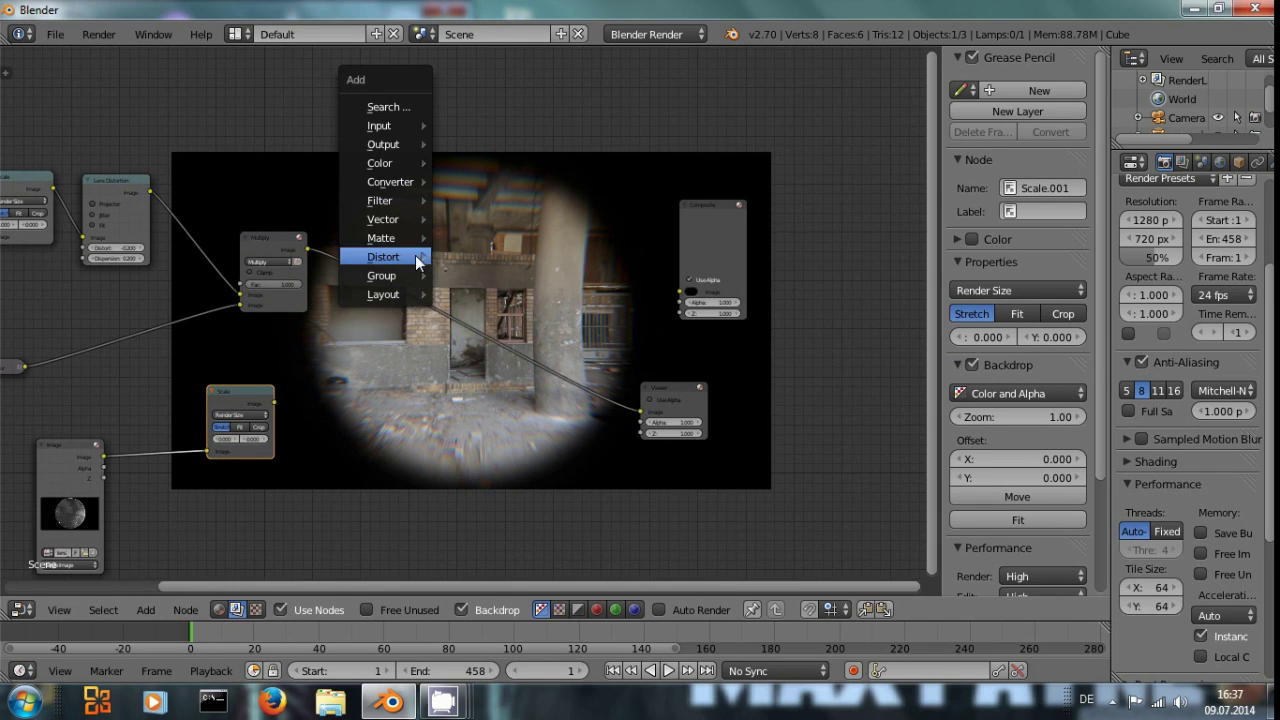
mouse_move(390, 163)
left_click(466, 164)
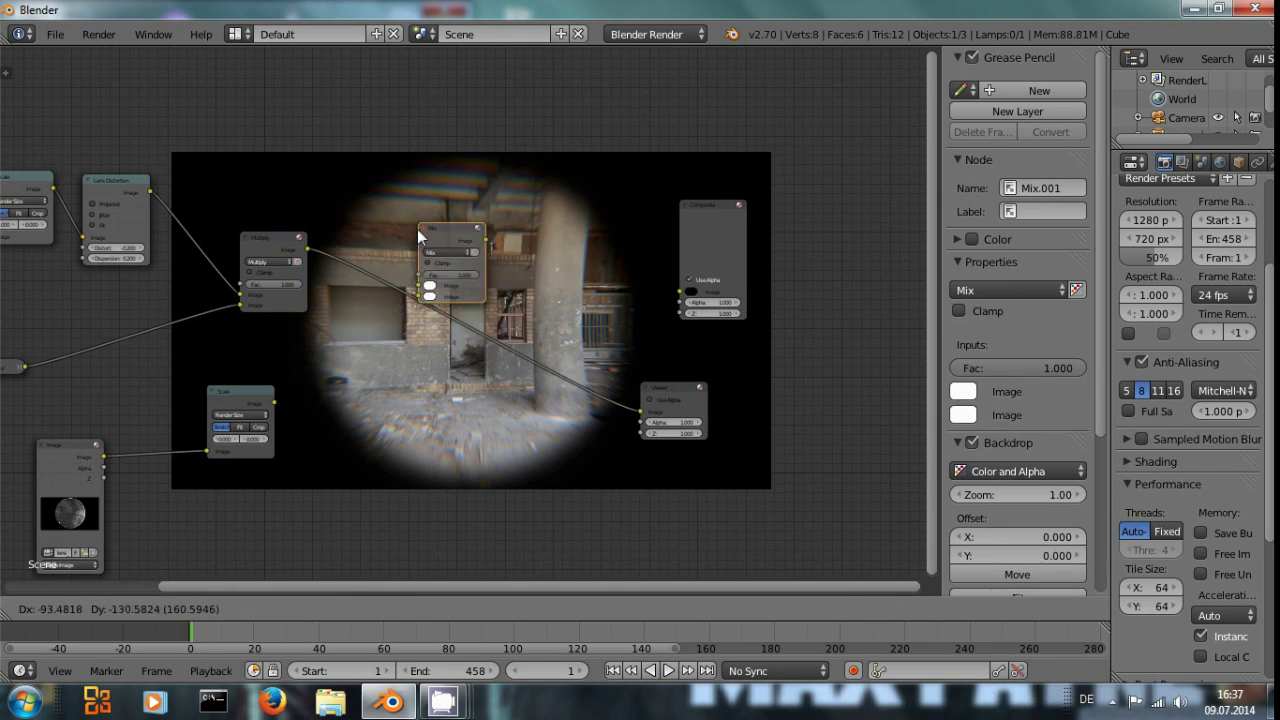
left_click(433, 278)
left_click(435, 284)
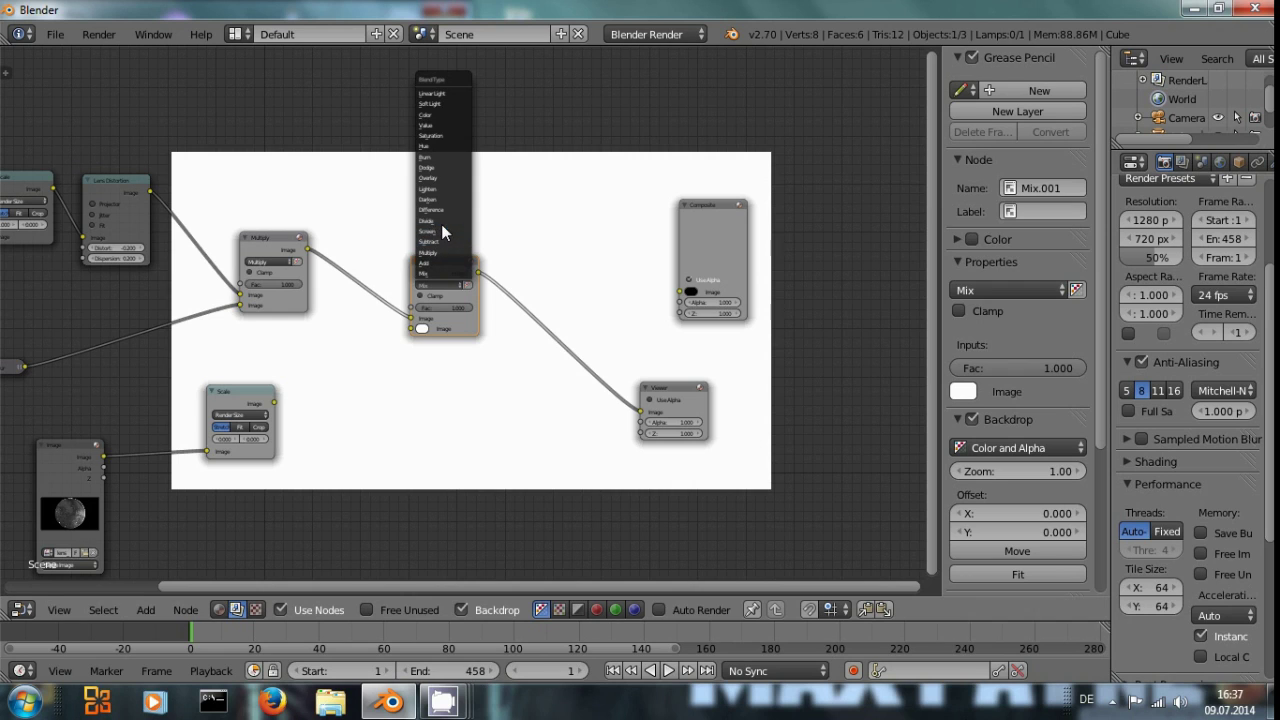
left_click(441, 230)
Connect the lens dirt Scale output to the Screen node's second Image input and inspect the combined picture
left_click_drag(272, 404, 411, 328)
scroll(455, 405, "up", 5)
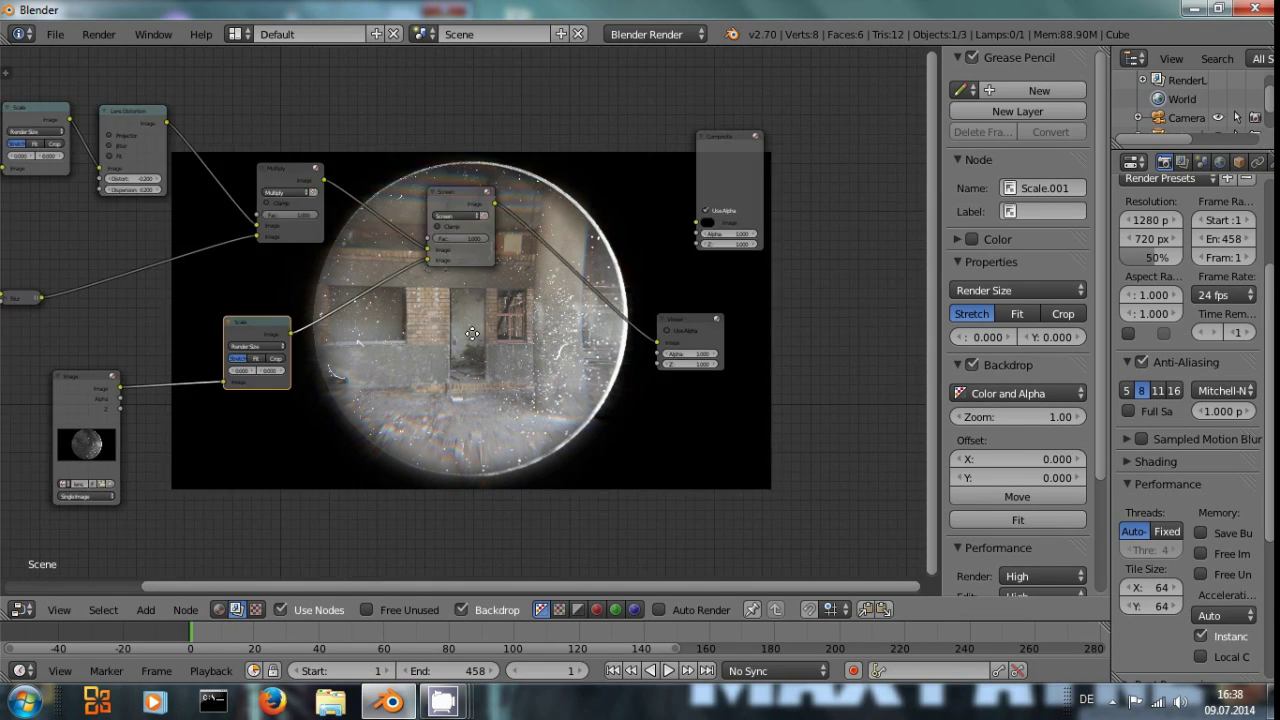
middle_click_drag(471, 356, 323, 391)
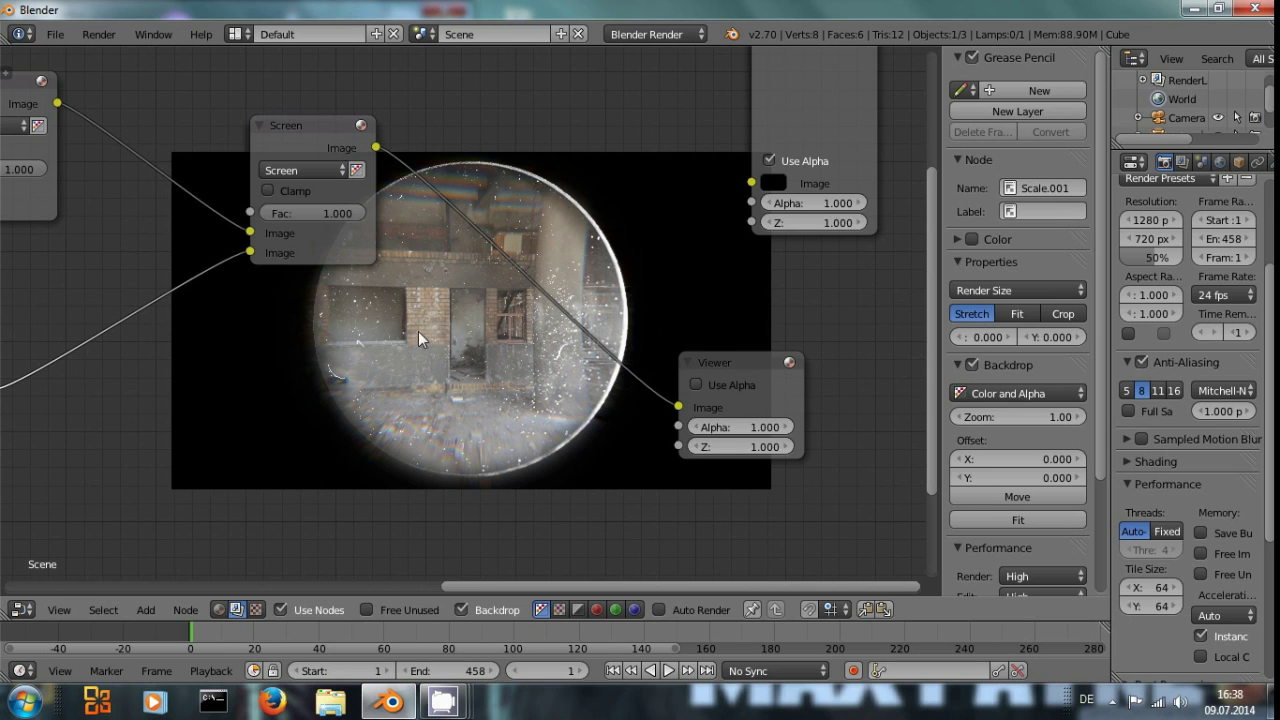
middle_click_drag(426, 330, 455, 276)
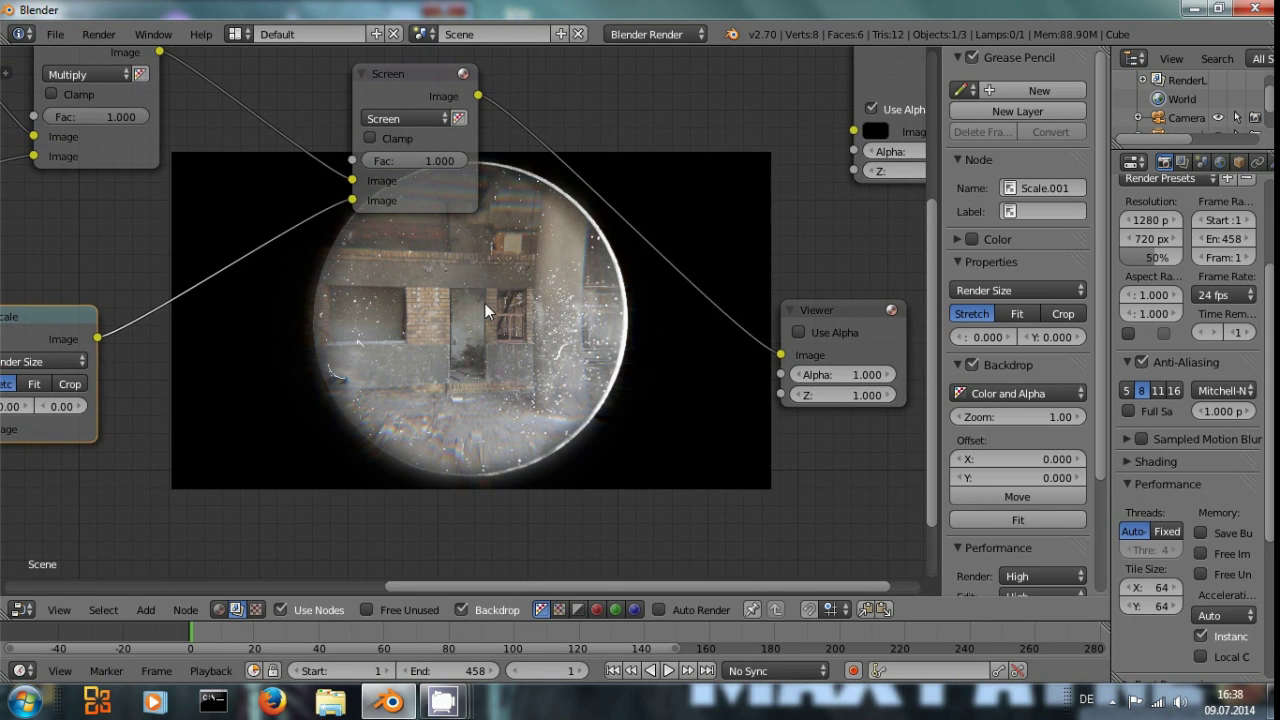
Insert a Gamma node between the lens dirt Scale node and the Screen node
middle_click_drag(263, 323, 288, 303)
key("shift+a")
mouse_move(285, 337)
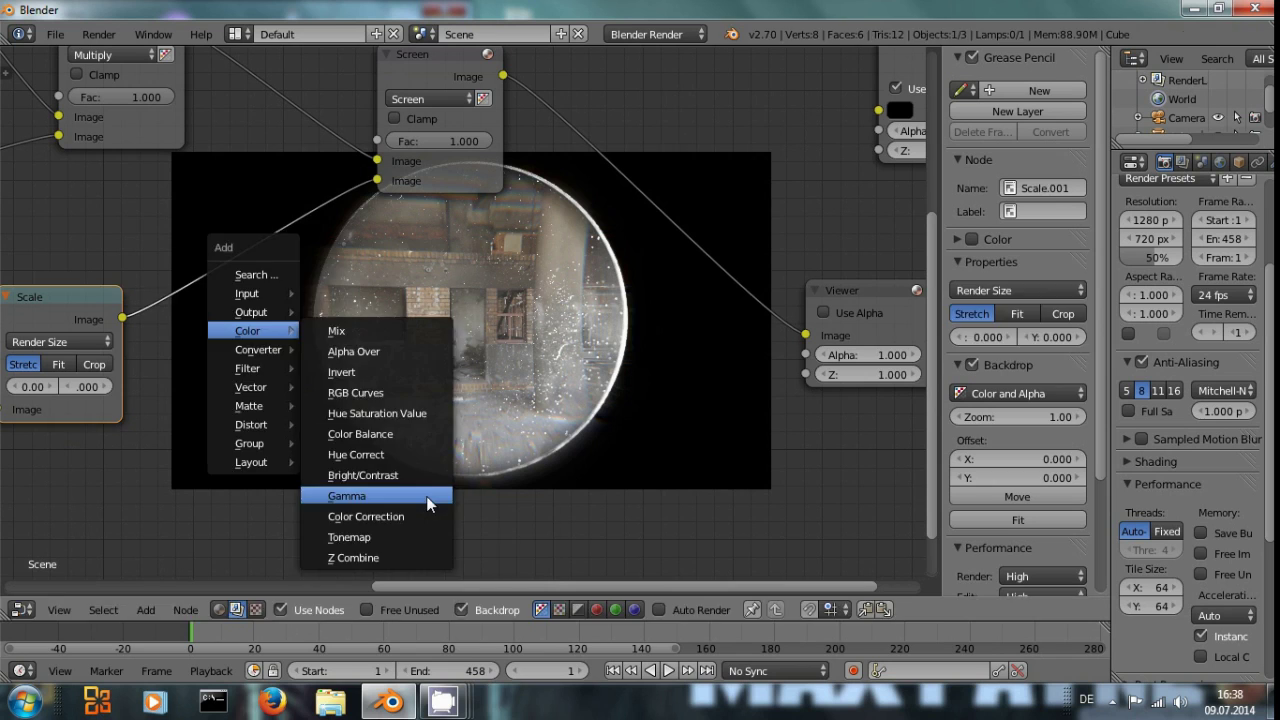
left_click(428, 496)
left_click(270, 237)
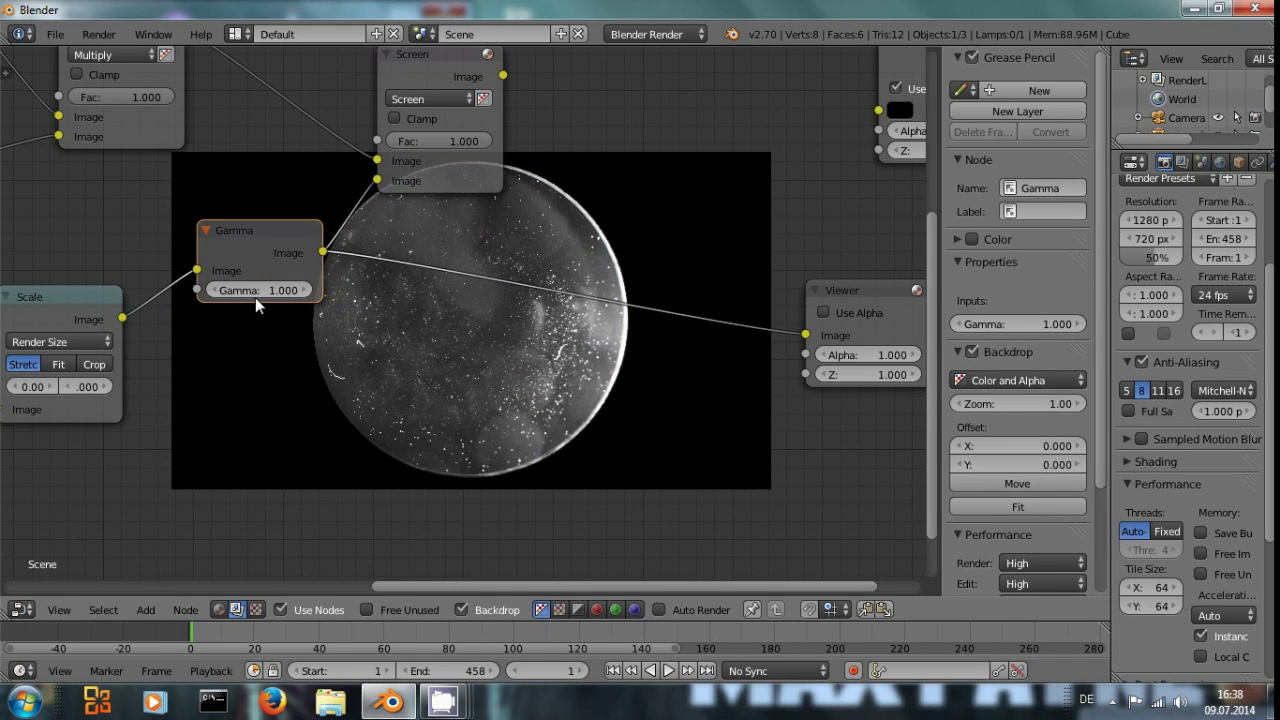
Raise the Gamma node's value to 1.960 and preview the Screen node's output in the Viewer
left_click_drag(256, 294, 300, 294)
left_click(454, 63, "ctrl+shift")
middle_click_drag(677, 286, 626, 356)
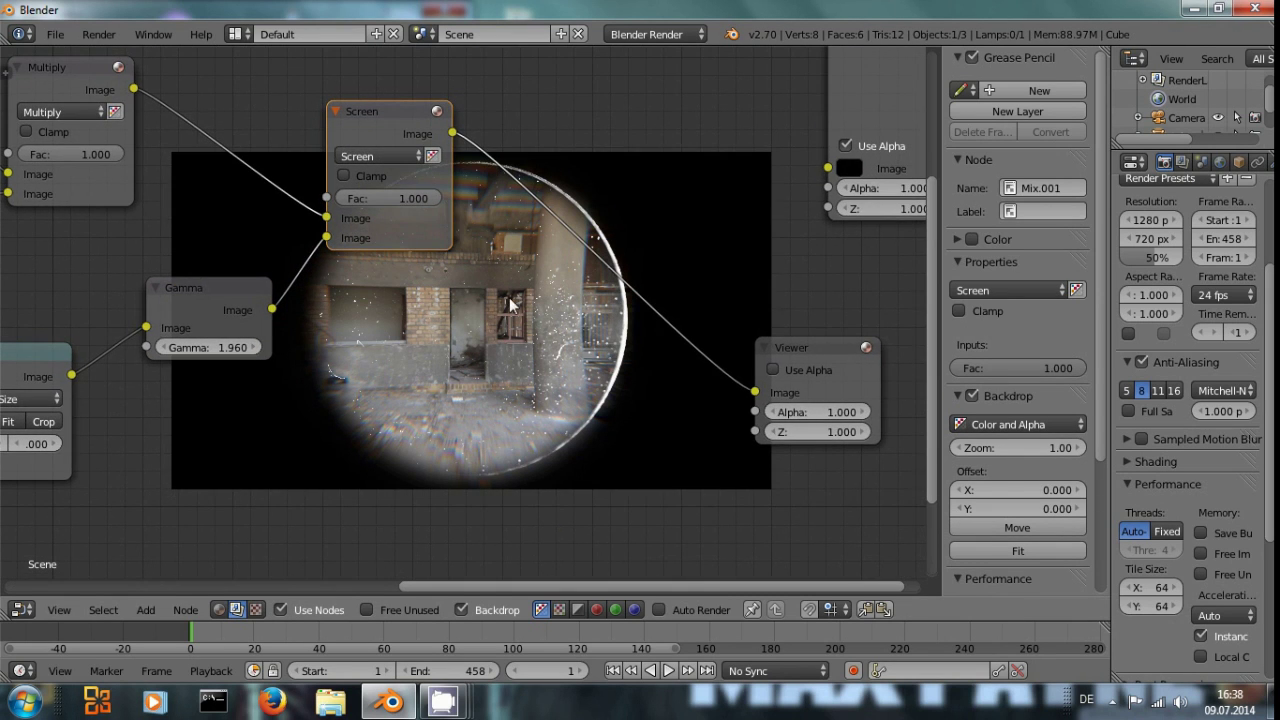
Spread the nodes apart by moving the lens dirt Scale and Gamma nodes left and the Screen node right
middle_click_drag(516, 296, 709, 262)
left_click_drag(184, 325, 45, 338)
left_click_drag(397, 252, 216, 302)
middle_click_drag(738, 301, 621, 336)
left_click_drag(467, 121, 541, 115)
middle_click_drag(517, 403, 732, 329)
scroll(511, 374, "down", 3)
Duplicate the Lens Distortion node and insert the copy between the Gamma and Screen nodes
middle_click_drag(511, 374, 584, 446)
left_click(200, 68)
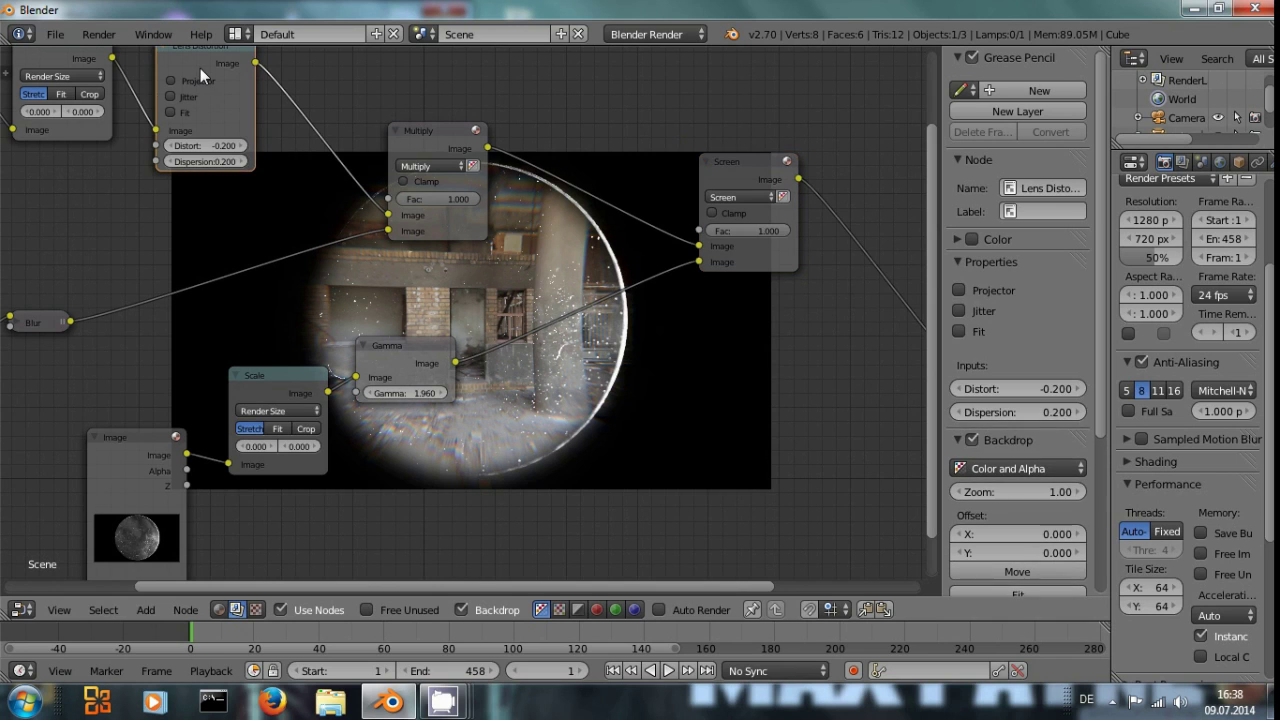
middle_click_drag(270, 240, 274, 258)
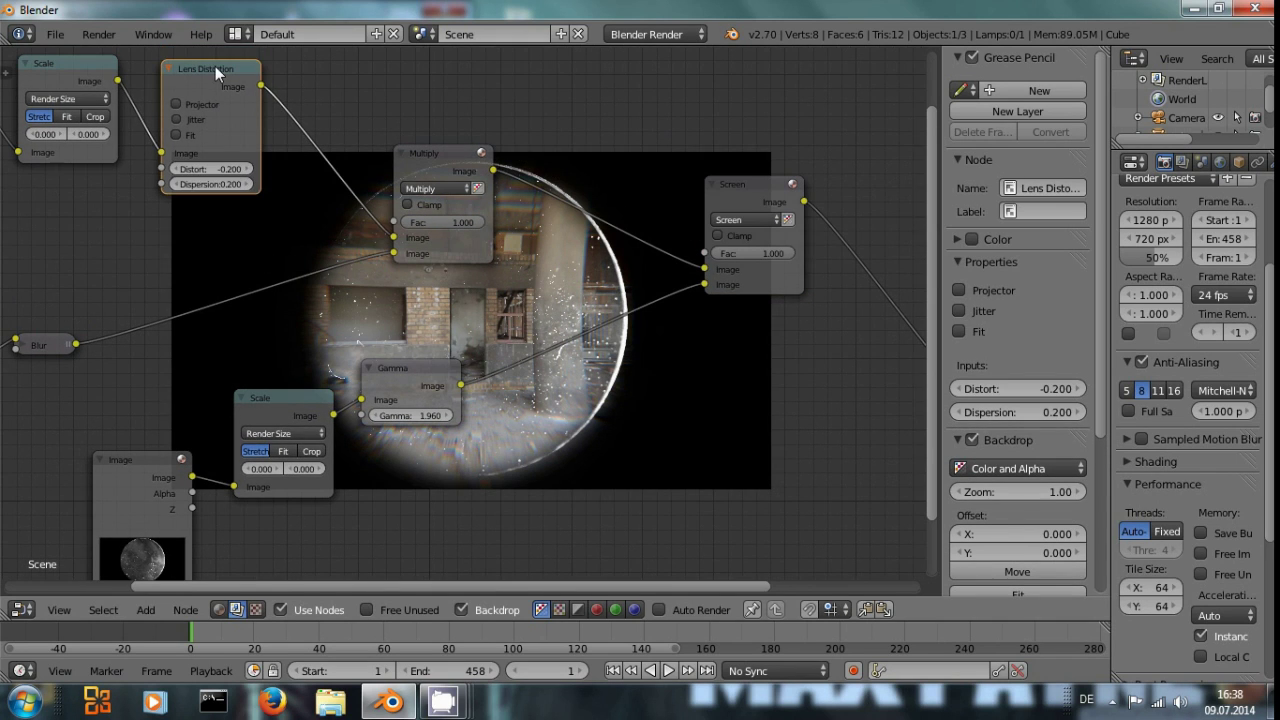
key("shift+d")
left_click(580, 295)
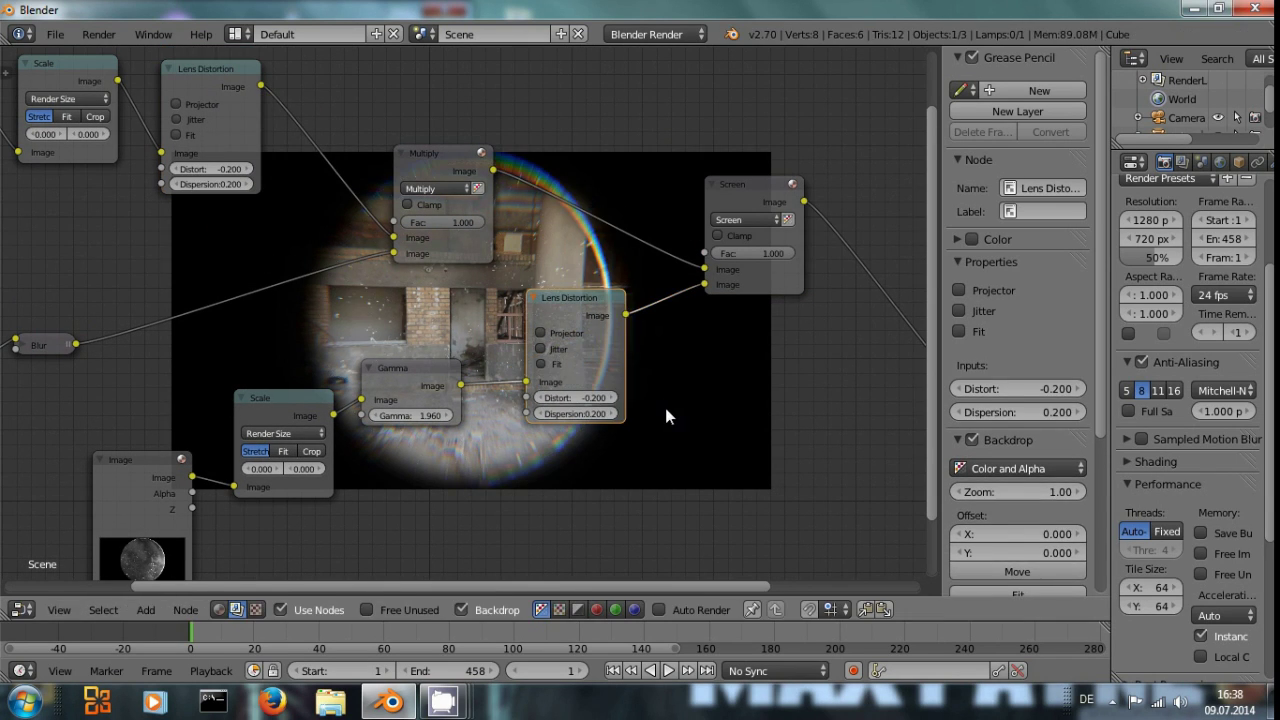
Set the duplicated Lens Distortion node's Distort to 0
scroll(665, 416, "up", 1)
left_click(604, 411)
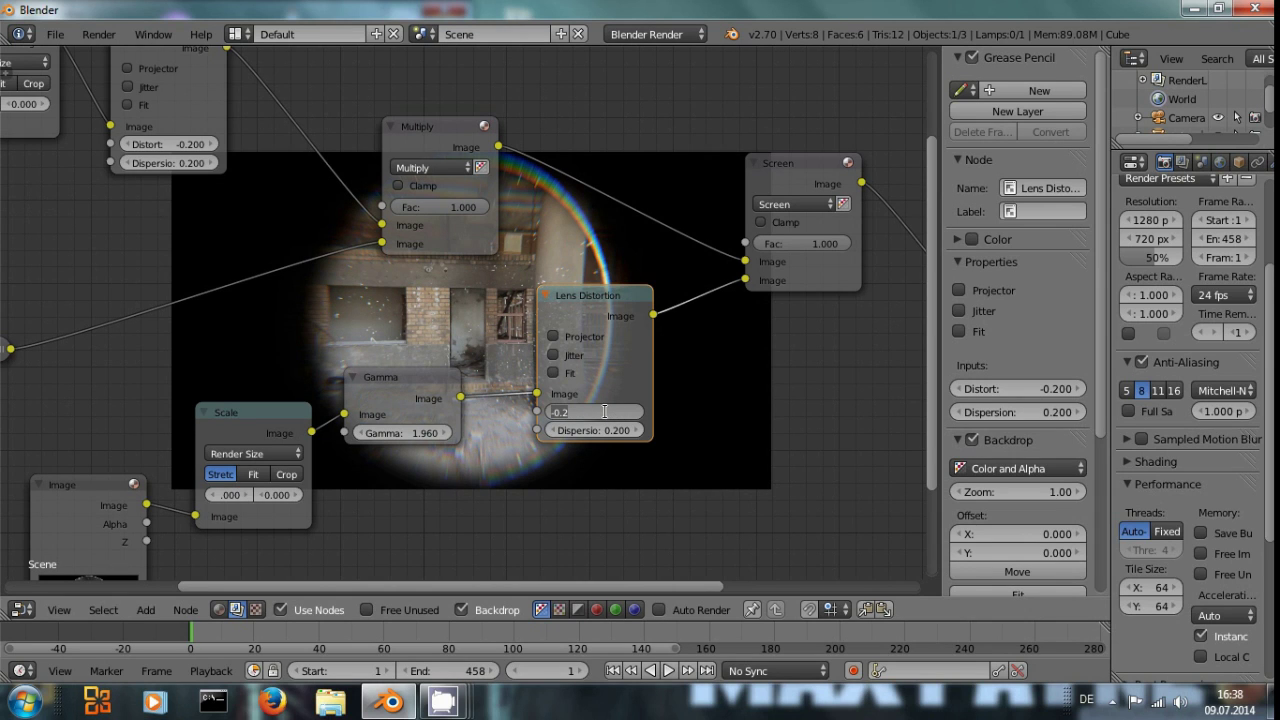
type("0")
key("Return")
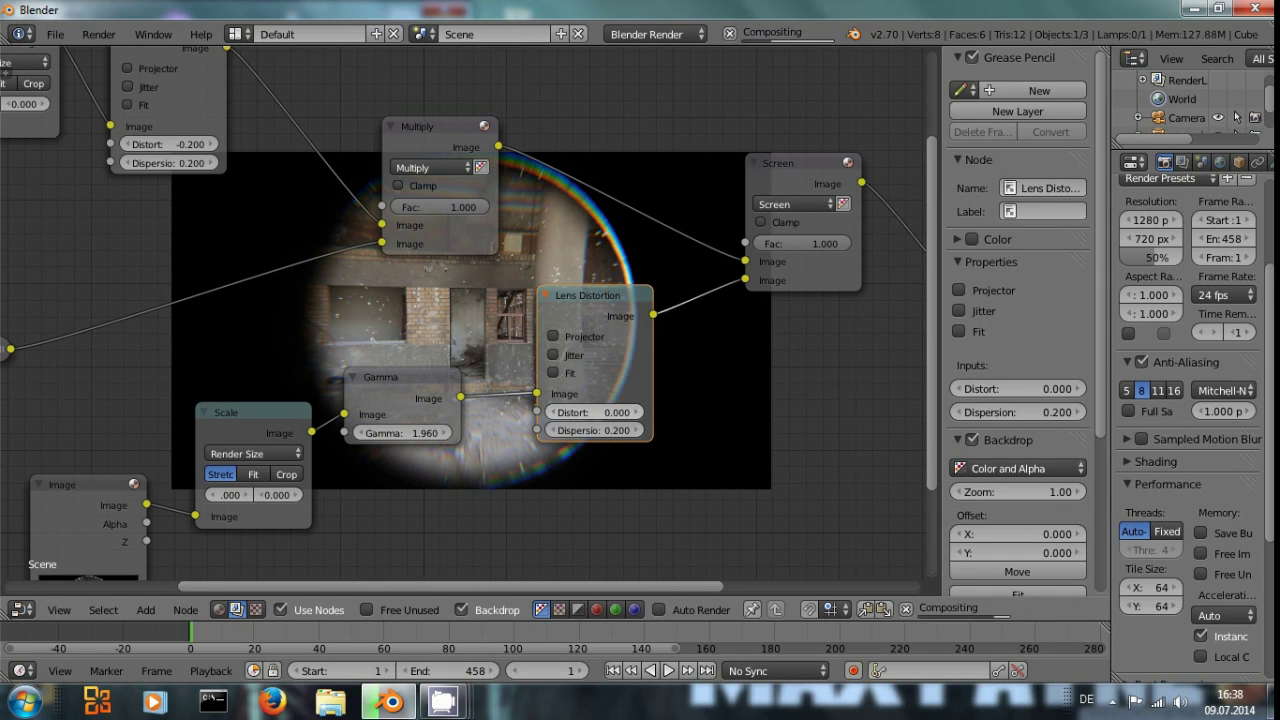
Compare the outputs of the Multiply, duplicated Lens Distortion and Screen nodes in the Viewer
middle_click_drag(865, 377, 487, 161)
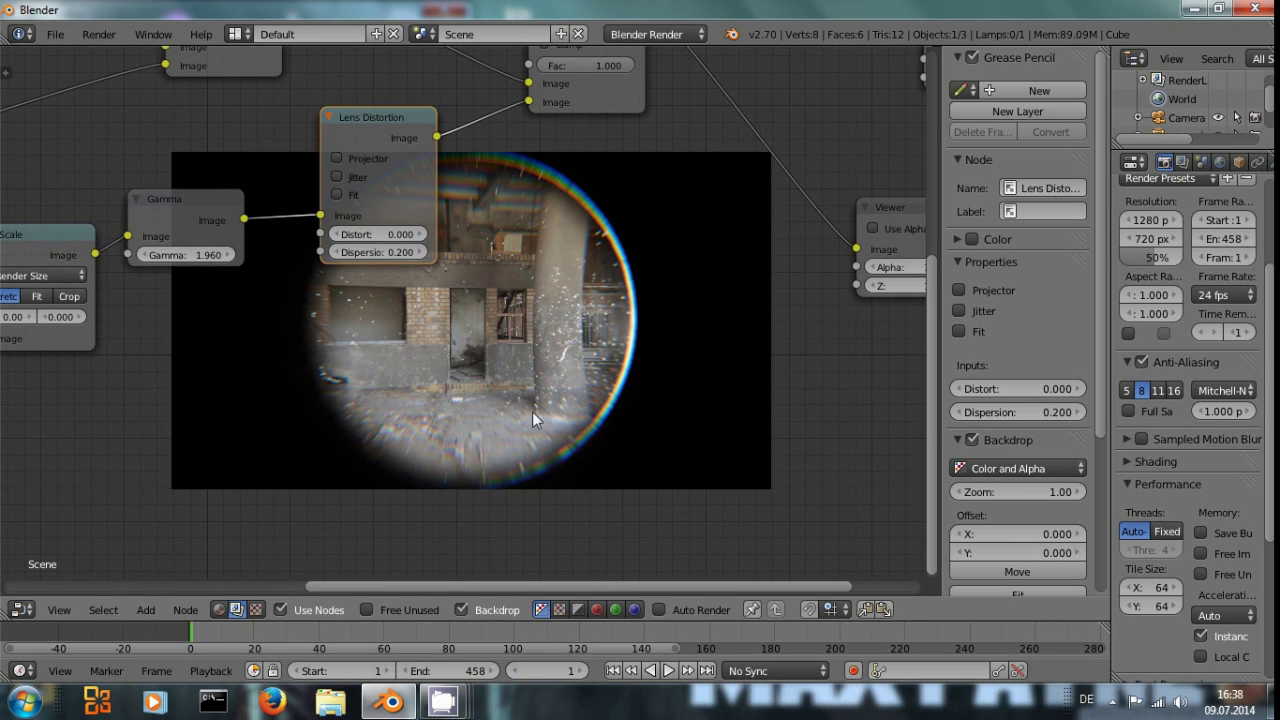
middle_click_drag(563, 349, 478, 333)
middle_click_drag(534, 216, 555, 329)
left_click(257, 154)
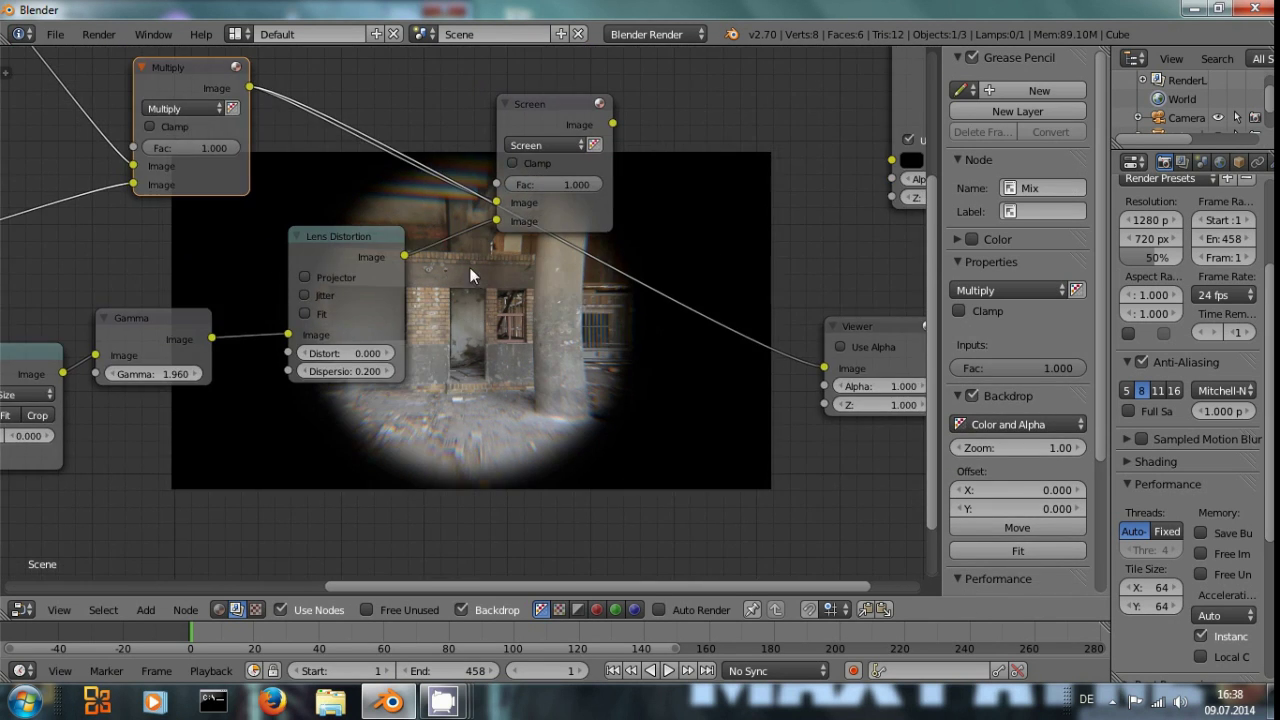
left_click(363, 232, "ctrl+shift")
left_click(536, 107, "ctrl+shift")
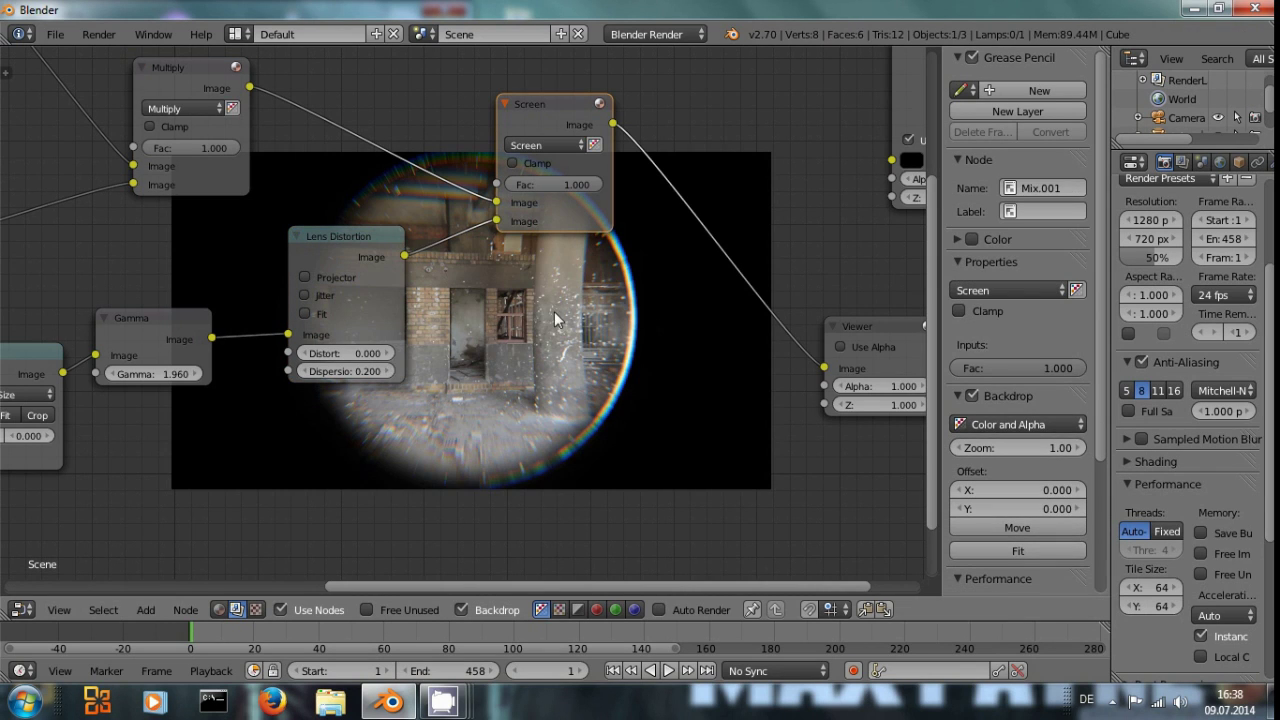
Set the duplicated Lens Distortion node's Dispersion to 0.15
left_click(349, 367)
type("0")
type(".125")
key("Return")
Move the Composite and Viewer nodes farther right and shift the Screen node up and right
middle_click_drag(507, 359, 352, 308)
middle_click_drag(486, 274, 446, 376)
left_click_drag(806, 64, 993, 40)
left_click_drag(699, 368, 883, 268)
left_click_drag(337, 152, 382, 72)
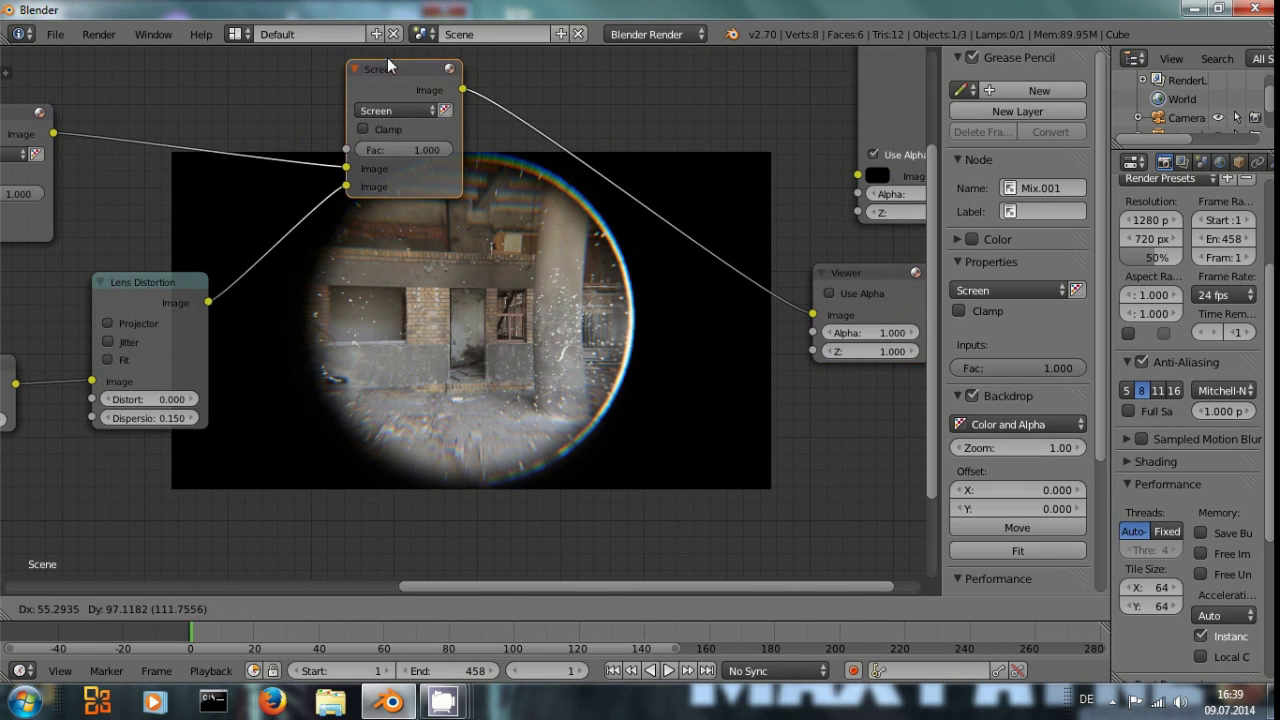
Move the duplicated Lens Distortion node left beside the Gamma node, and the Screen node farther right
middle_click_drag(475, 339, 613, 327)
scroll(504, 294, "up", 1)
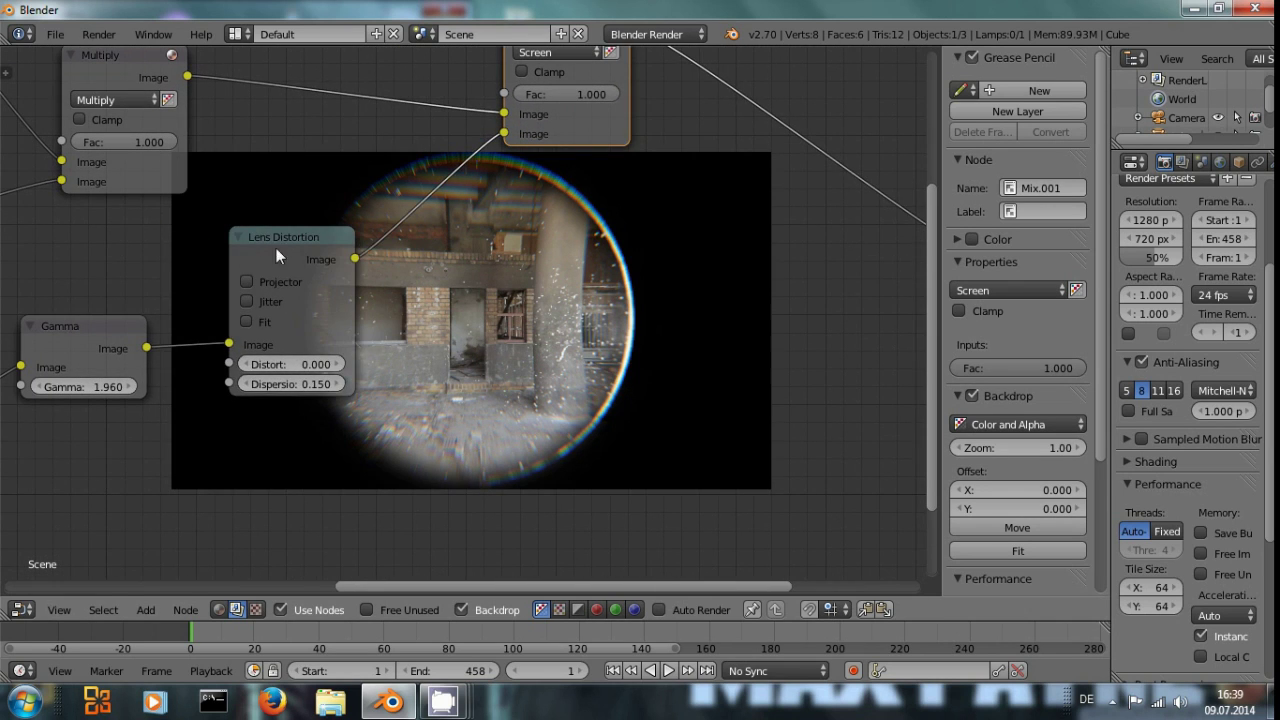
left_click_drag(276, 248, 223, 238)
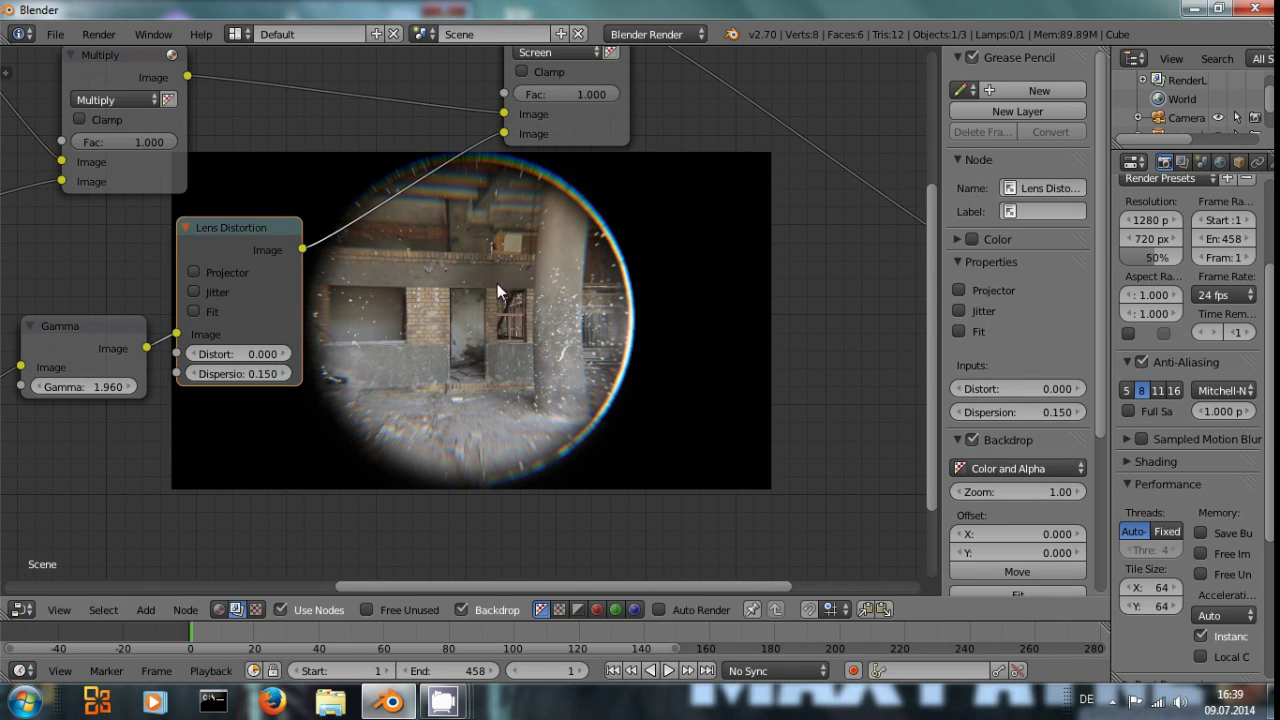
middle_click_drag(591, 348, 615, 448)
left_click_drag(606, 113, 744, 78)
middle_click_drag(586, 408, 652, 165)
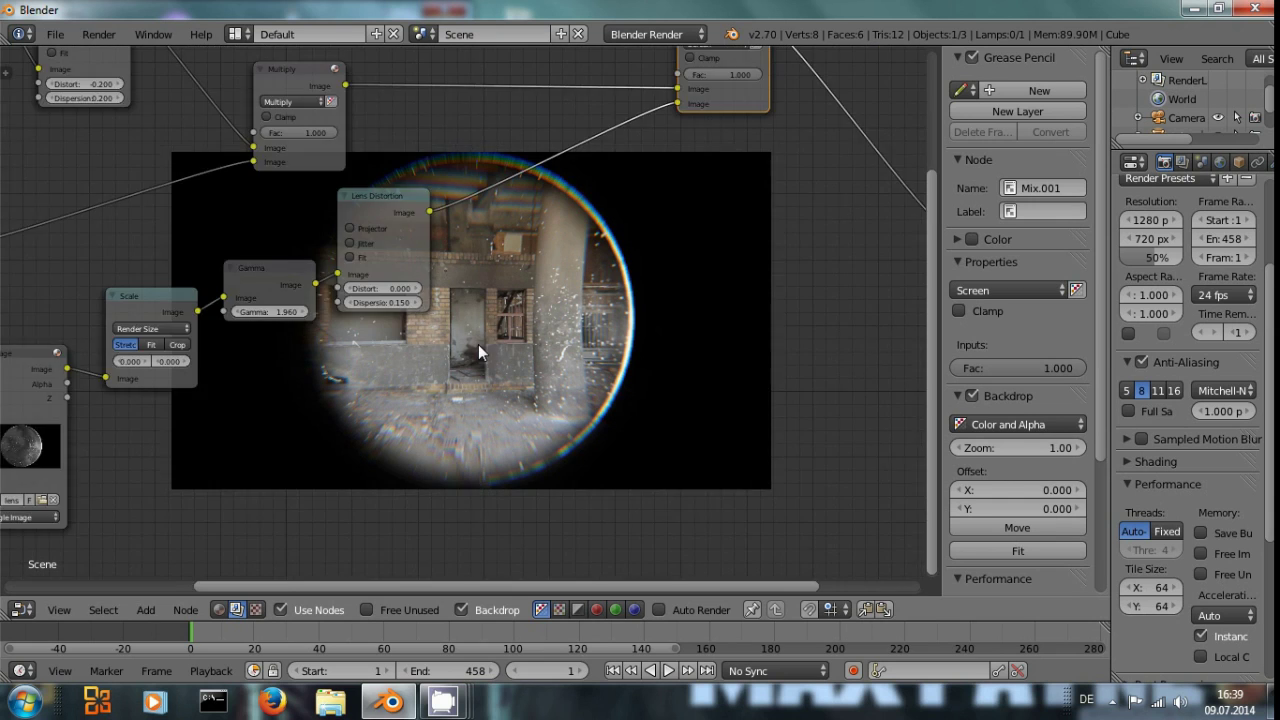
Duplicate the Ellipse Mask node and place the copy just below and right of the second Lens Distortion node
scroll(479, 345, "down", 4)
middle_click_drag(471, 350, 519, 364)
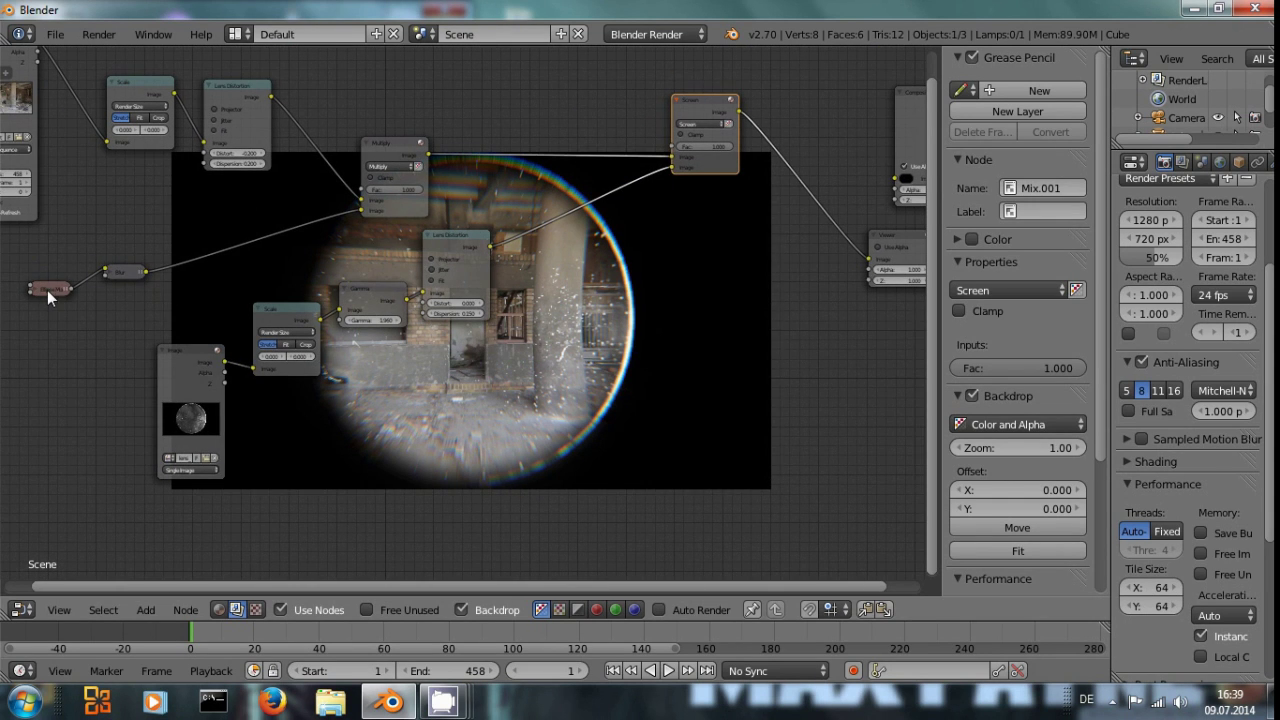
left_click(47, 290)
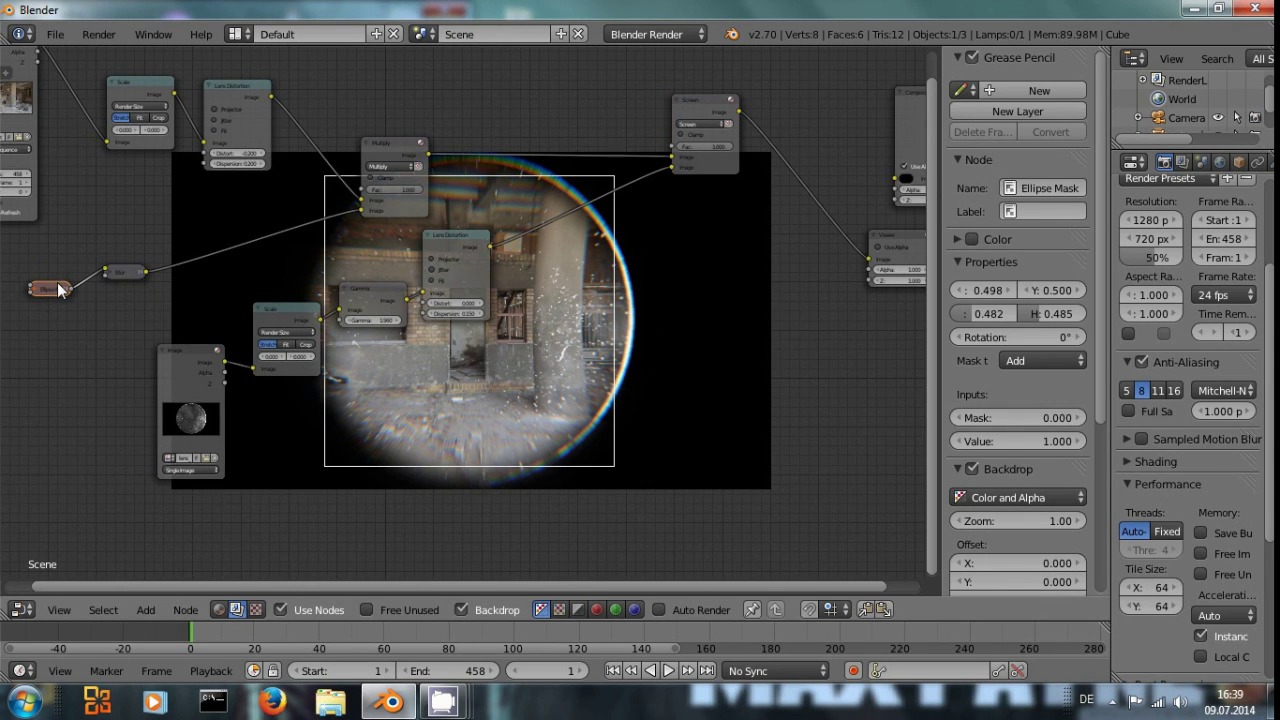
key("shift+d")
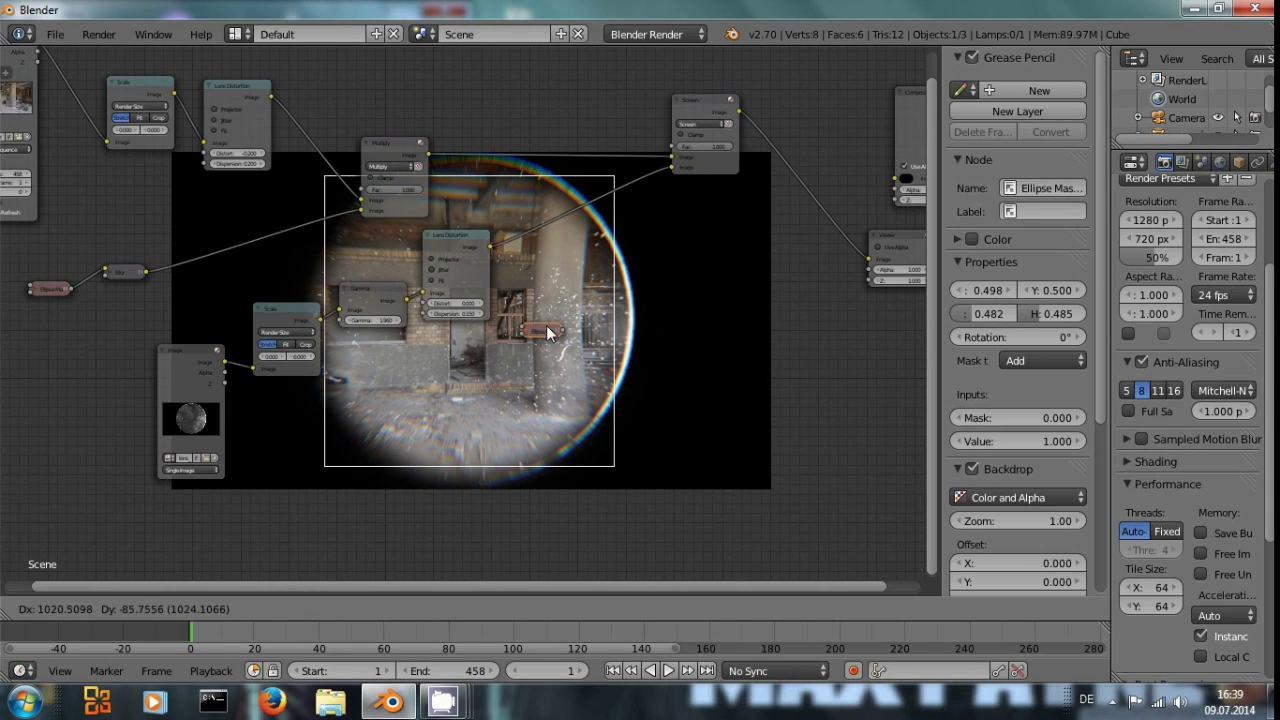
left_click(546, 325)
scroll(538, 338, "up", 1)
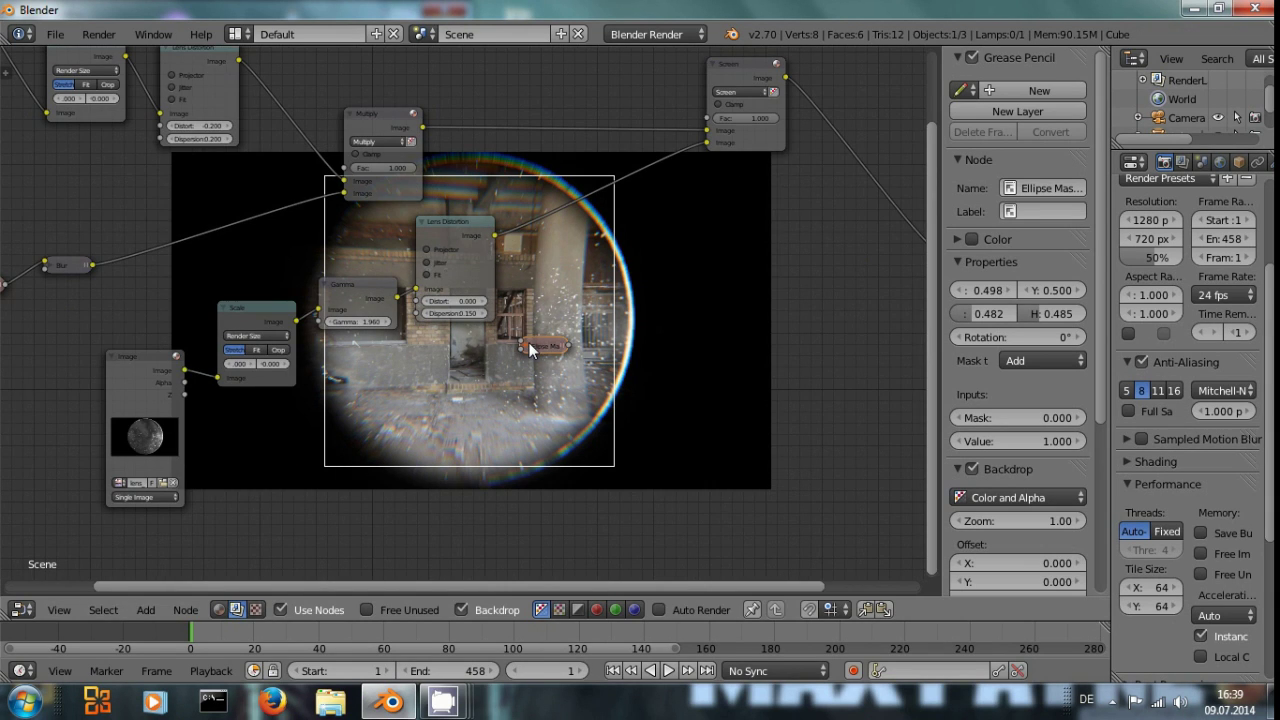
Expand the duplicated Ellipse Mask and set its Width to 0.264, Height to 0.267 and X to 0.504
left_click(528, 347)
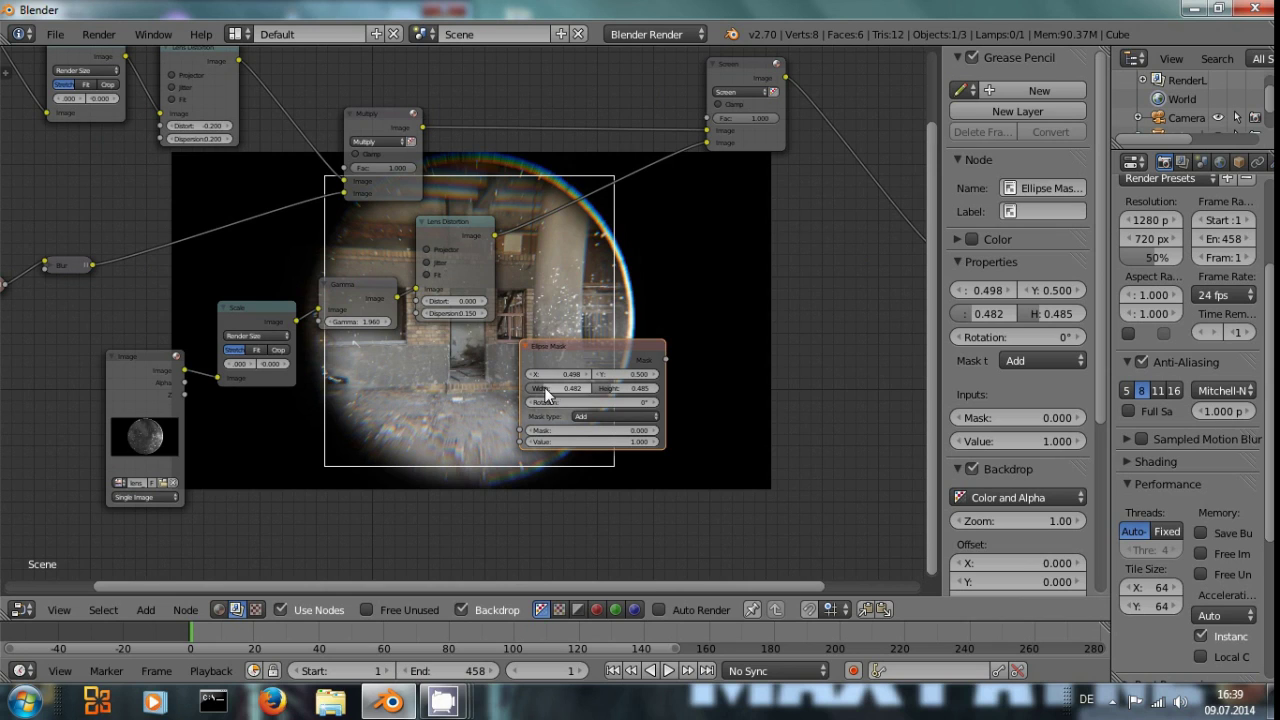
left_click_drag(546, 394, 602, 386)
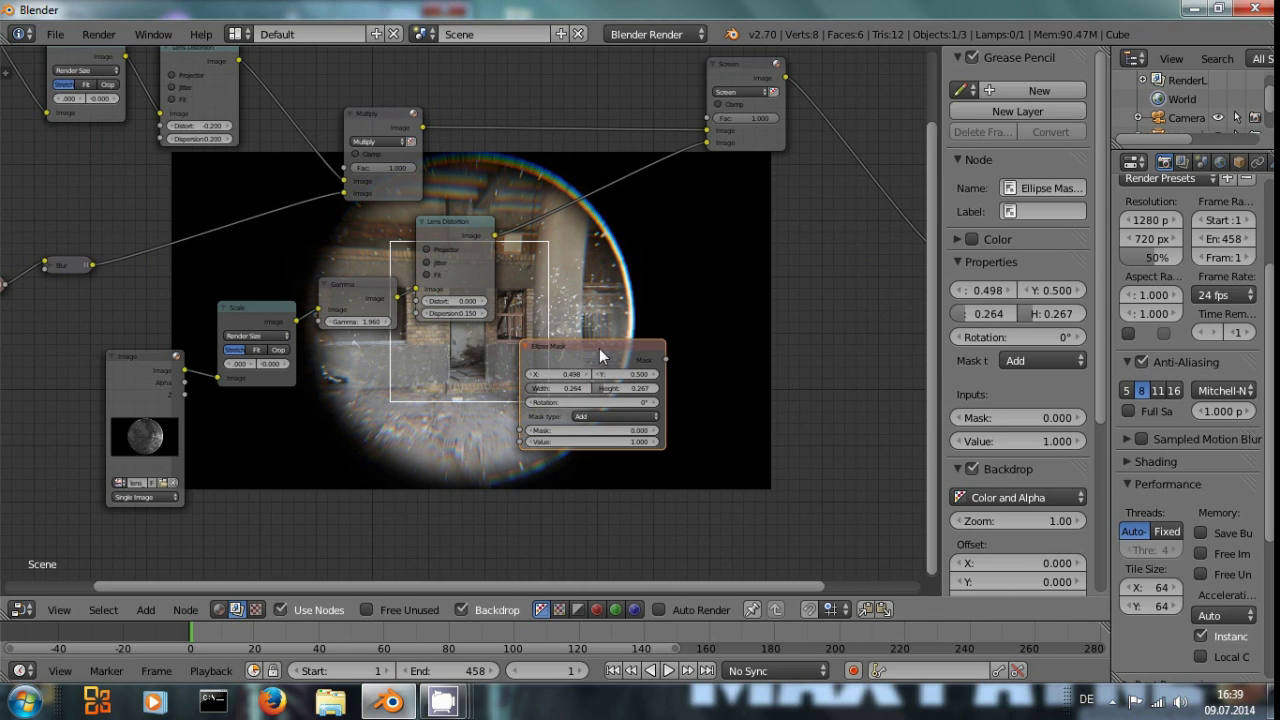
left_click_drag(564, 371, 569, 373)
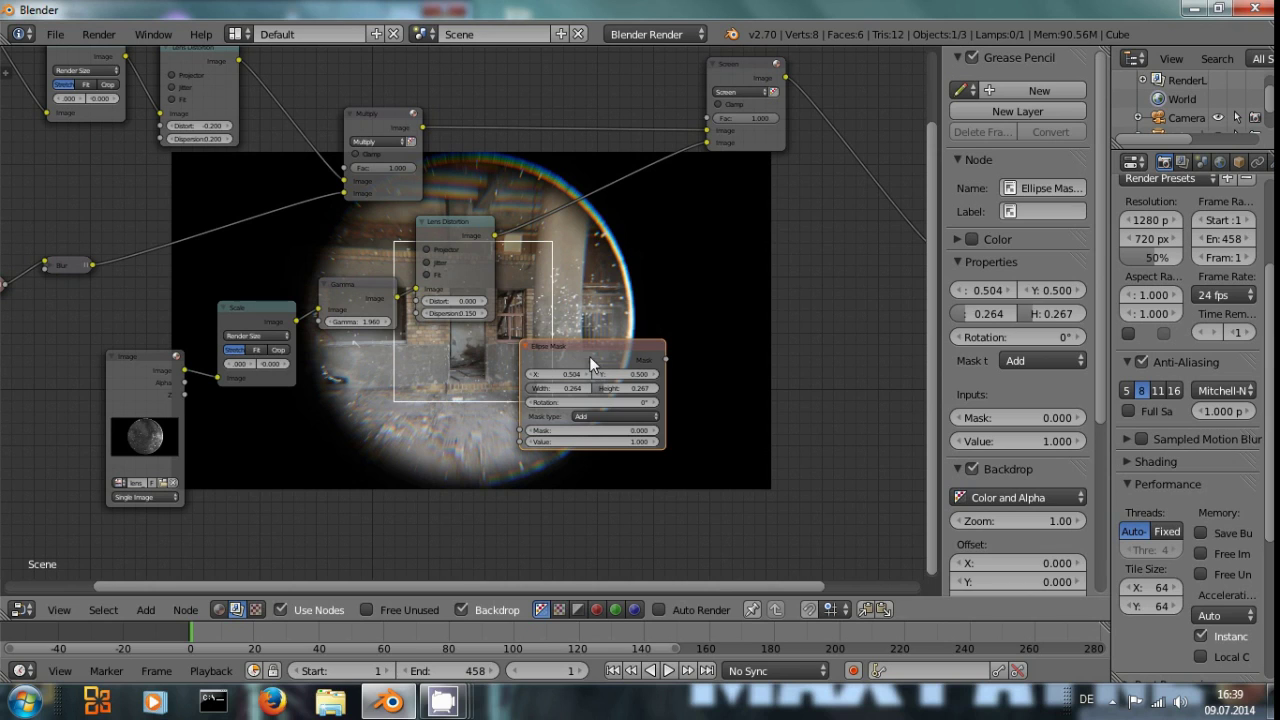
Duplicate the Blur node and connect the duplicated Ellipse Mask's output to the copy's Image input
left_click(70, 265)
key("shift+d")
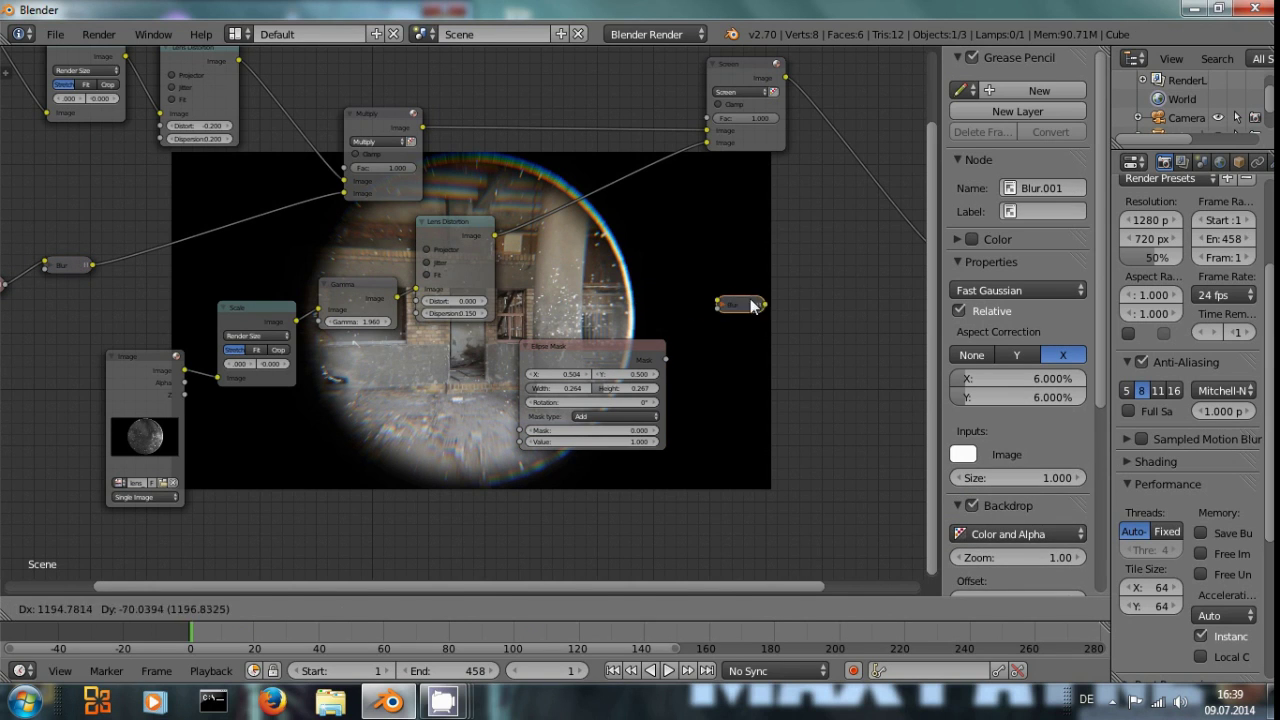
left_click(755, 306)
left_click(660, 358)
left_click_drag(666, 357, 718, 302)
Arrange the collapsed mask copy and expanded blur copy below the second Lens Distortion node, and show the blur in the Viewer
left_click(529, 346)
left_click_drag(541, 346, 366, 424)
left_click_drag(745, 305, 489, 399)
left_click(483, 394)
left_click(497, 413, "ctrl+shift")
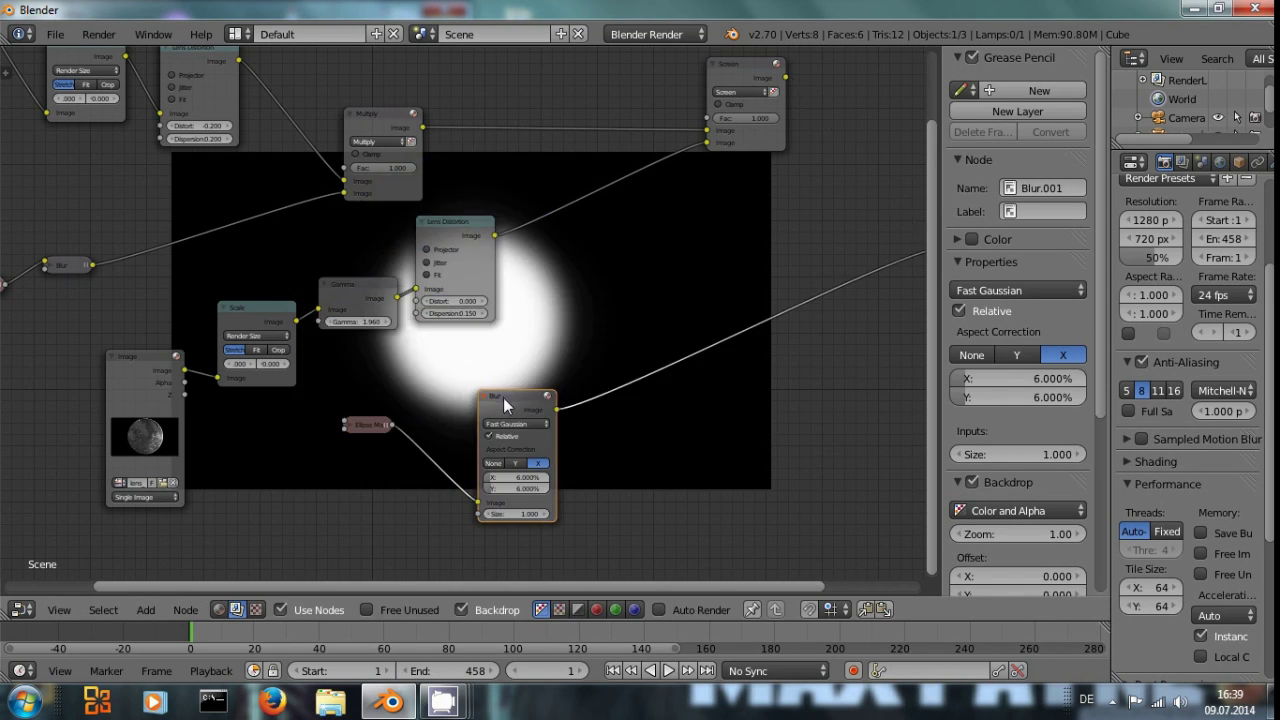
Set the duplicated Blur node's X and Y sizes to 20%
left_click_drag(514, 479, 498, 479)
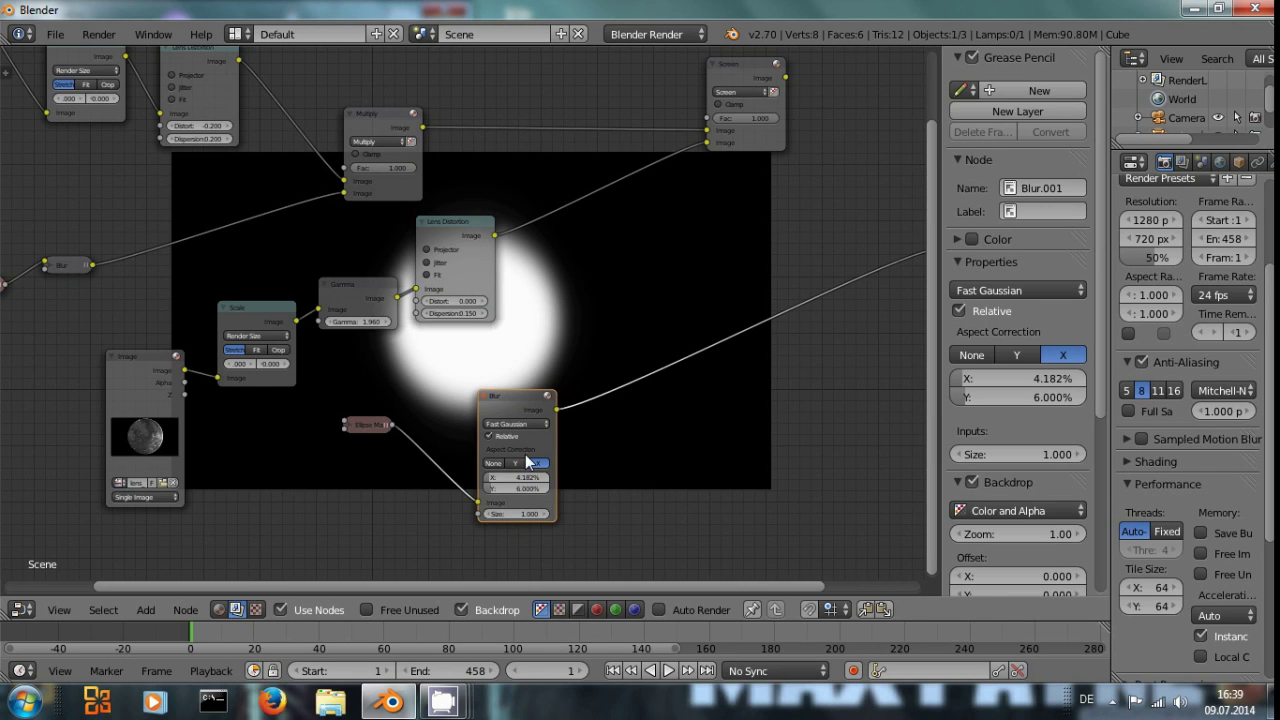
left_click(514, 481)
type("20")
key("Return")
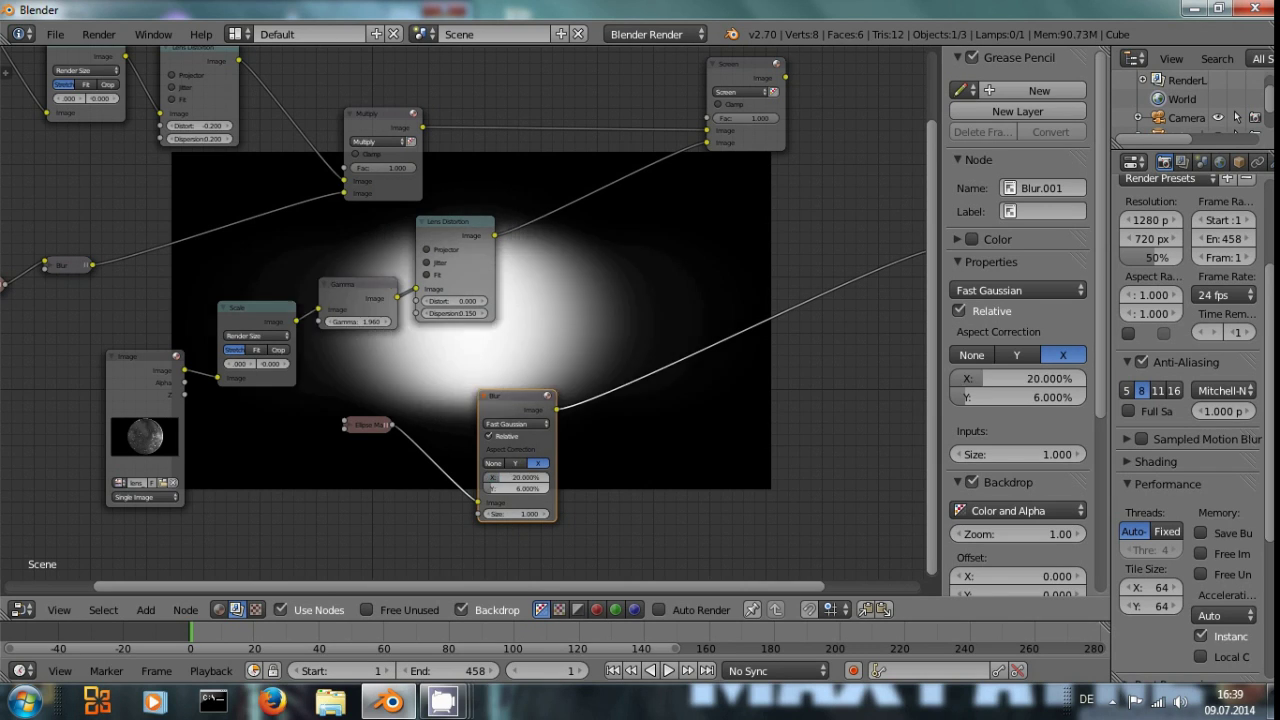
left_click_drag(514, 488, 516, 488)
left_click(516, 488)
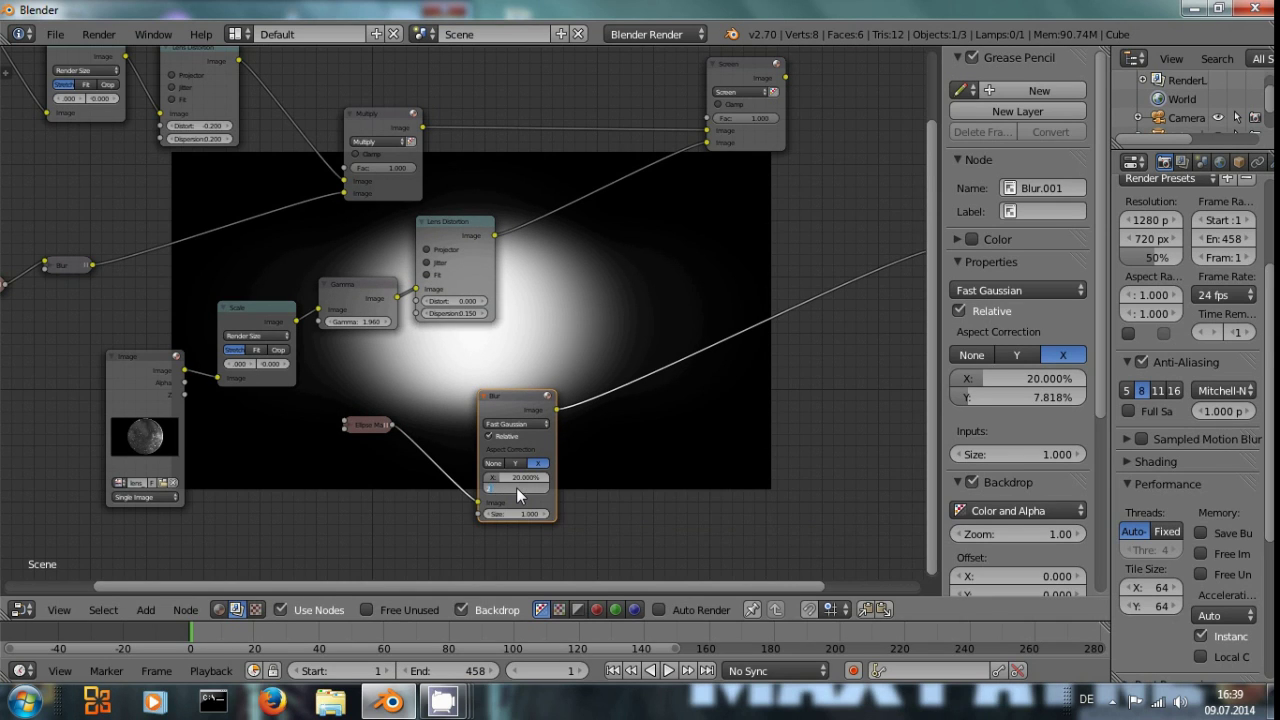
type("20")
key("Return")
Add an Invert node on the link after the duplicated Blur node
left_click_drag(498, 399, 431, 341)
middle_click_drag(587, 244, 484, 282)
key("shift+a")
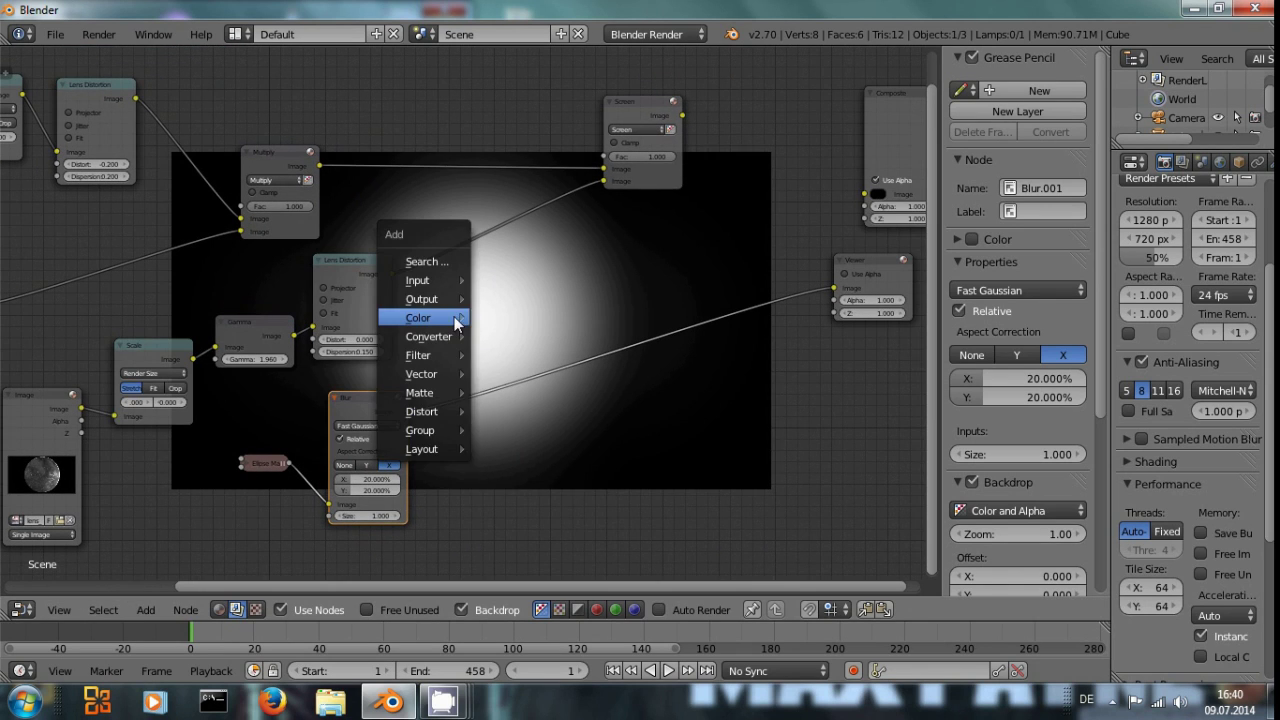
mouse_move(457, 322)
left_click(528, 350)
left_click(472, 360)
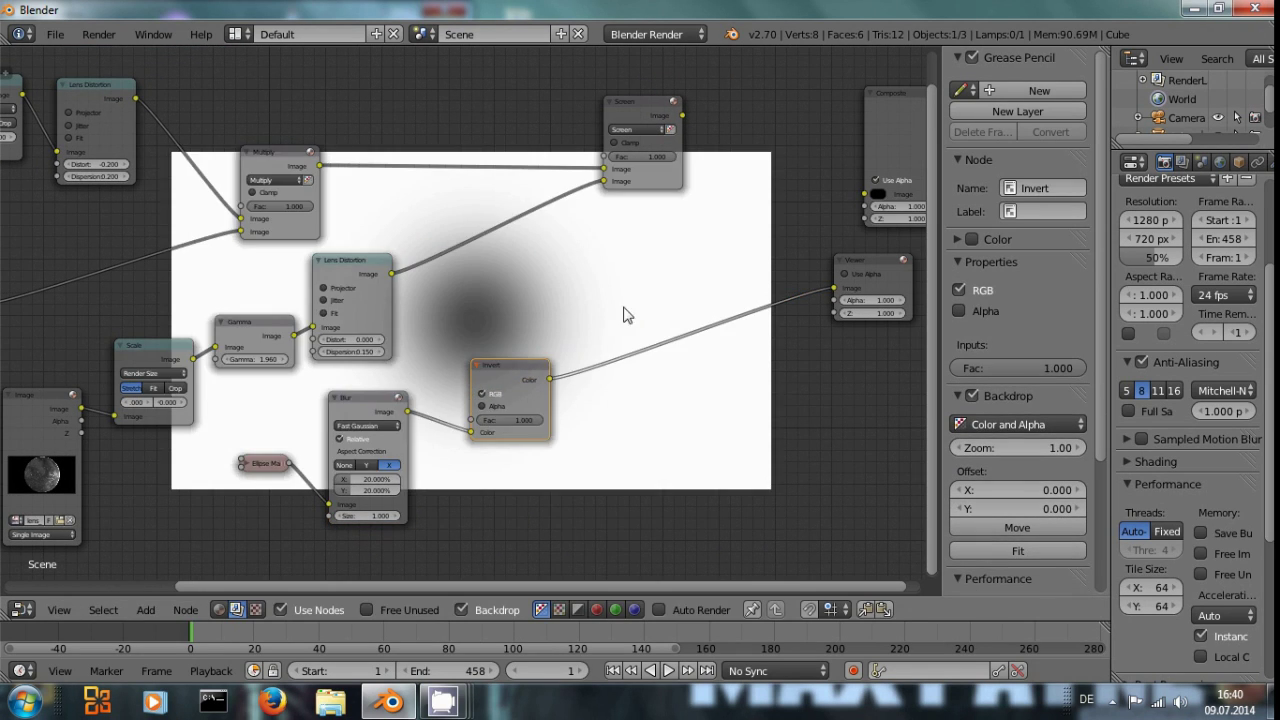
Connect the Invert node's Color output to the Screen node's Fac input and show the Screen result in the Viewer
middle_click_drag(625, 315, 510, 346)
left_click_drag(392, 388, 376, 346)
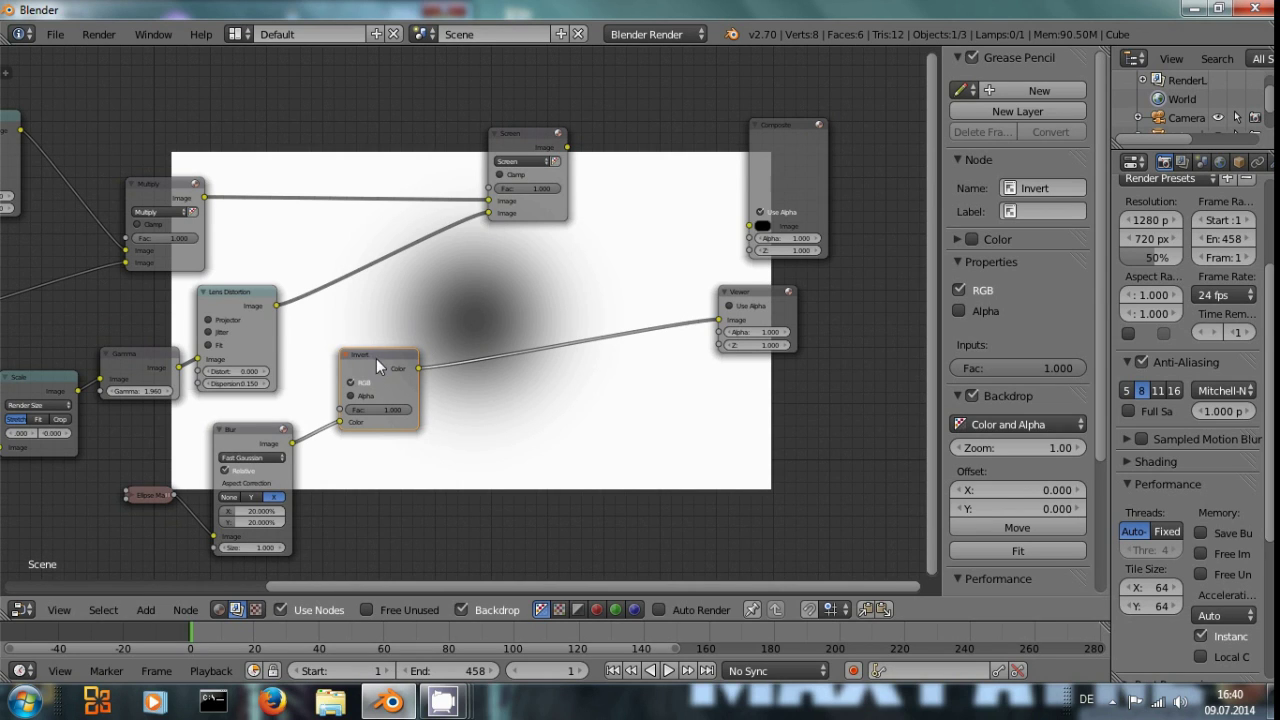
left_click_drag(376, 358, 489, 188)
left_click(522, 130)
middle_click_drag(518, 150, 641, 247)
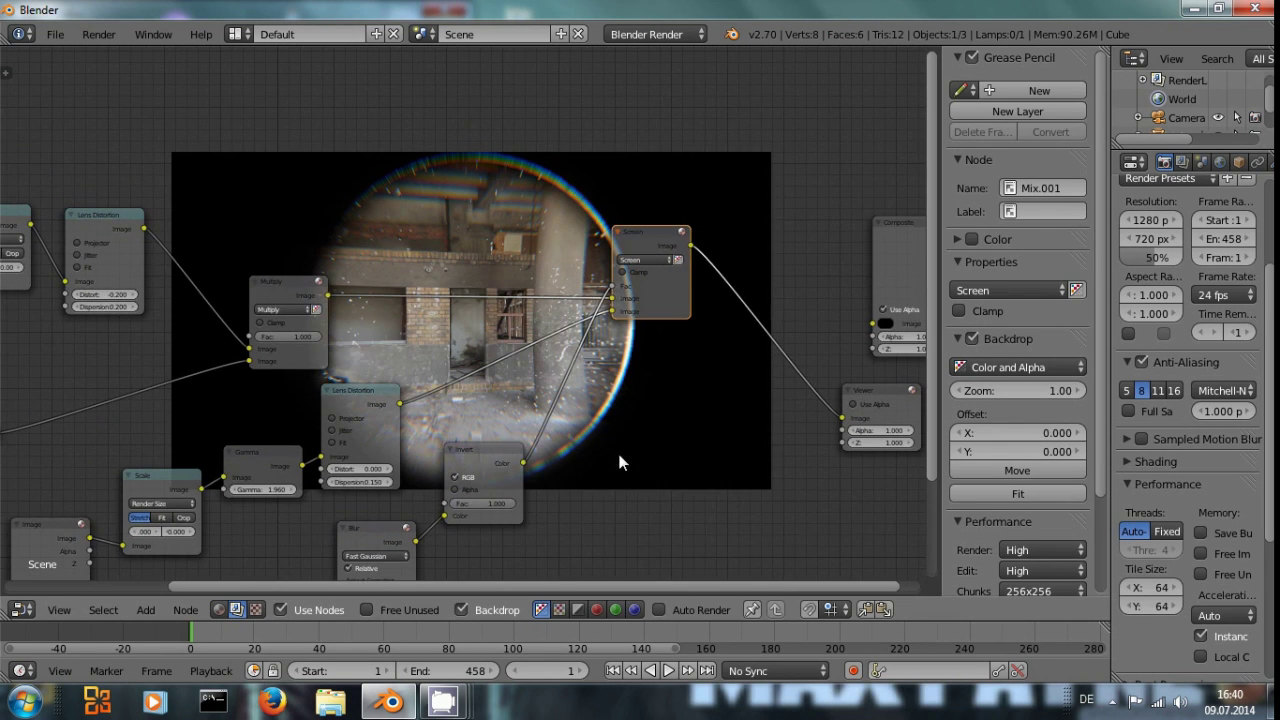
middle_click_drag(618, 458, 486, 358)
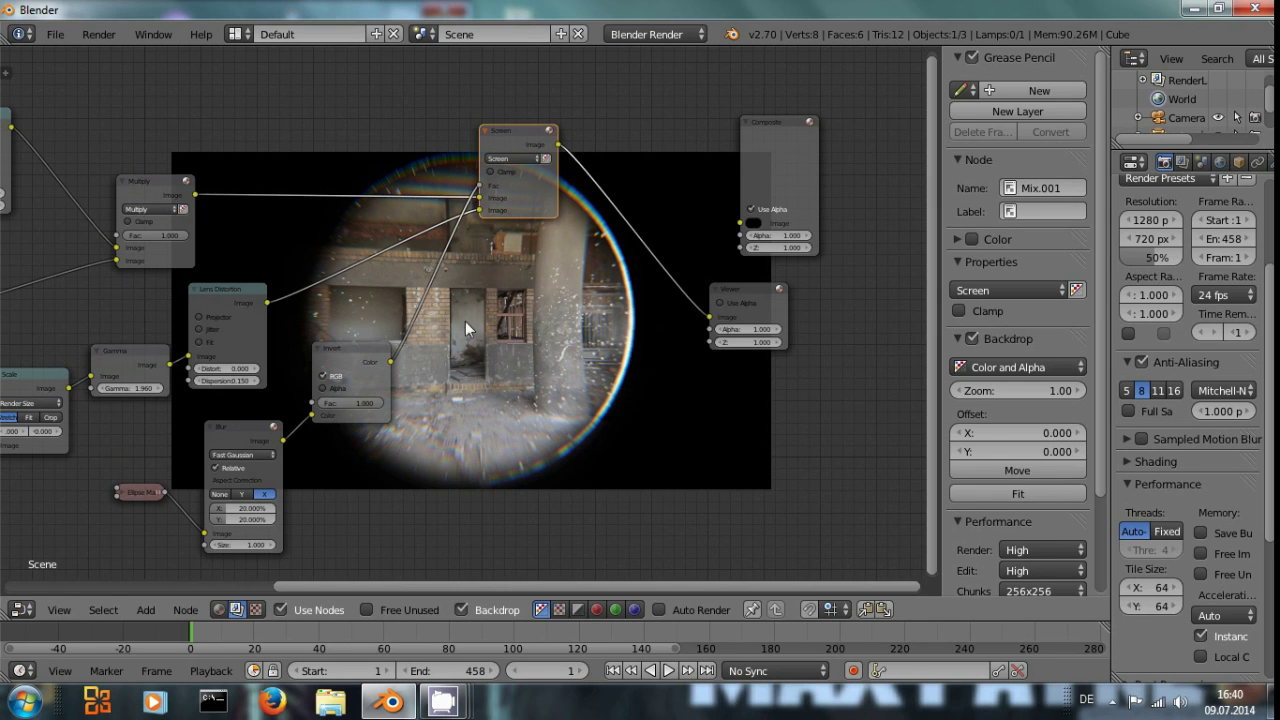
mouse_move(492, 279)
middle_mouse_down()
mouse_move(436, 264)
mouse_move(477, 295)
middle_mouse_up()
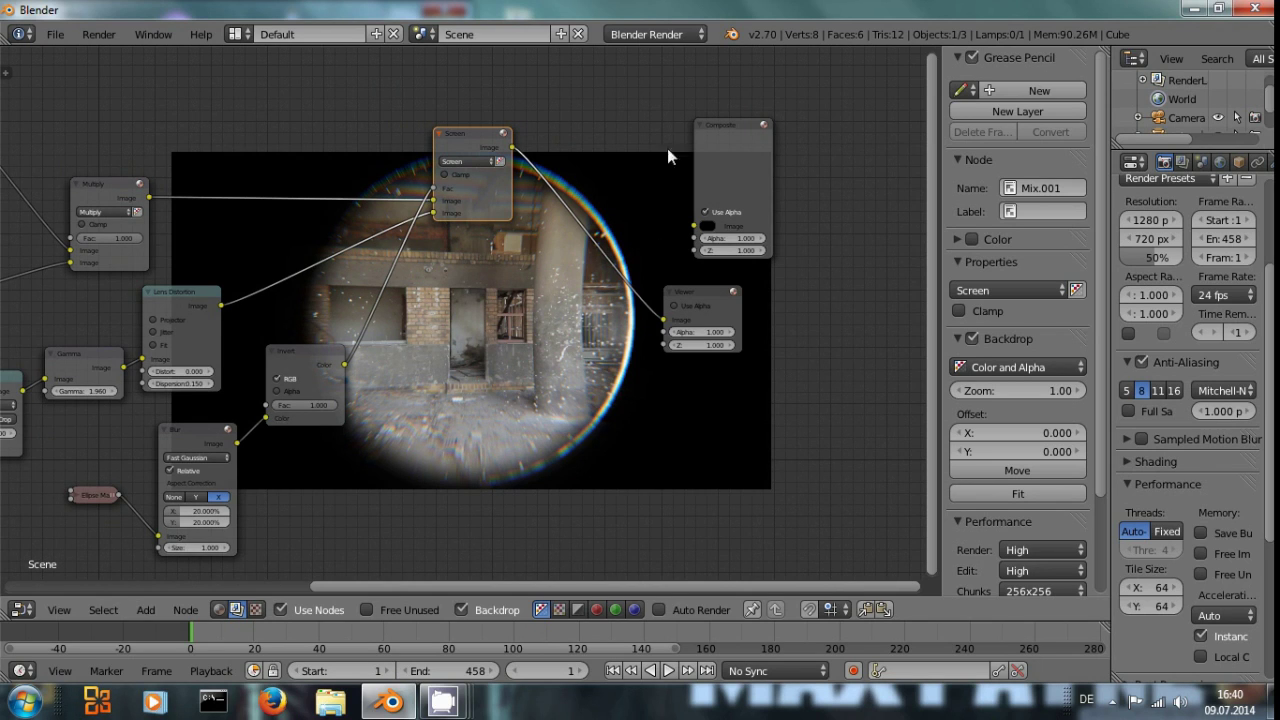
Move the Composite and Viewer nodes farther right of the Screen node to make room
left_click_drag(703, 160, 815, 100)
left_click_drag(705, 292, 819, 279)
middle_click_drag(583, 343, 391, 408)
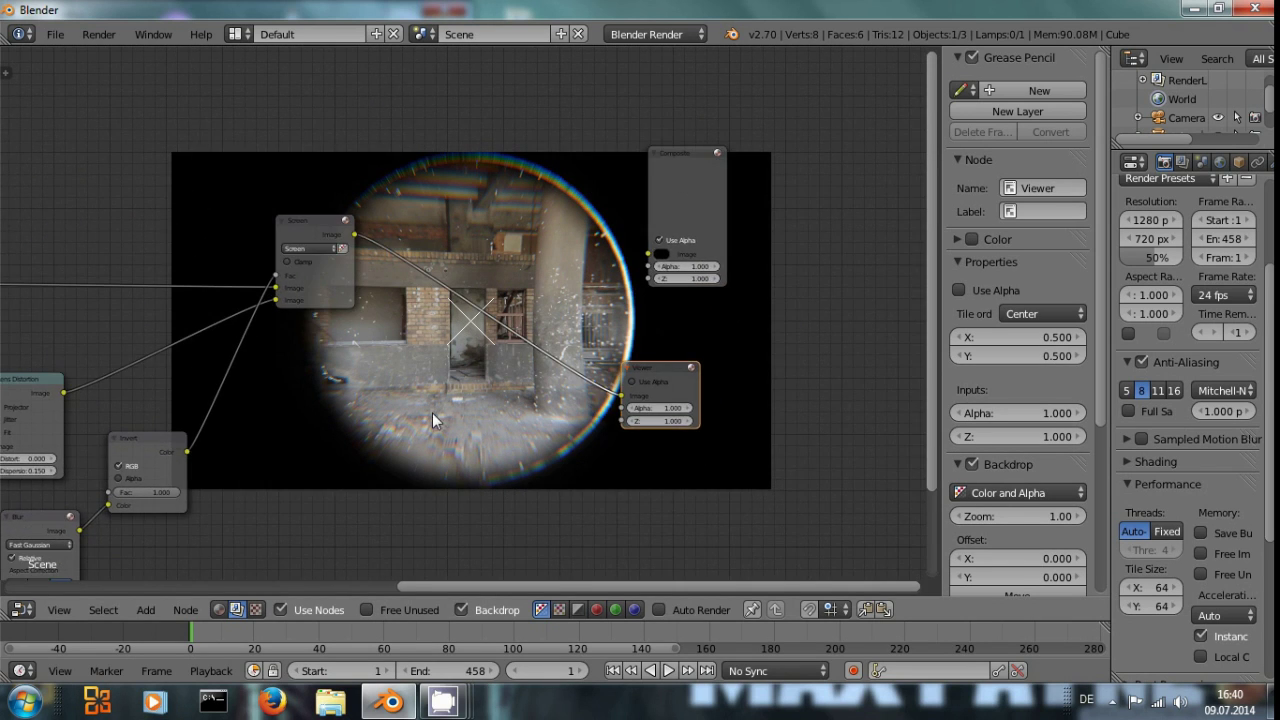
middle_click_drag(457, 374, 418, 358)
left_click_drag(665, 161, 727, 125)
left_click_drag(621, 357, 678, 345)
Add an Image node below the Screen node and load POVscope.png from the Scope folder
key("shift+a")
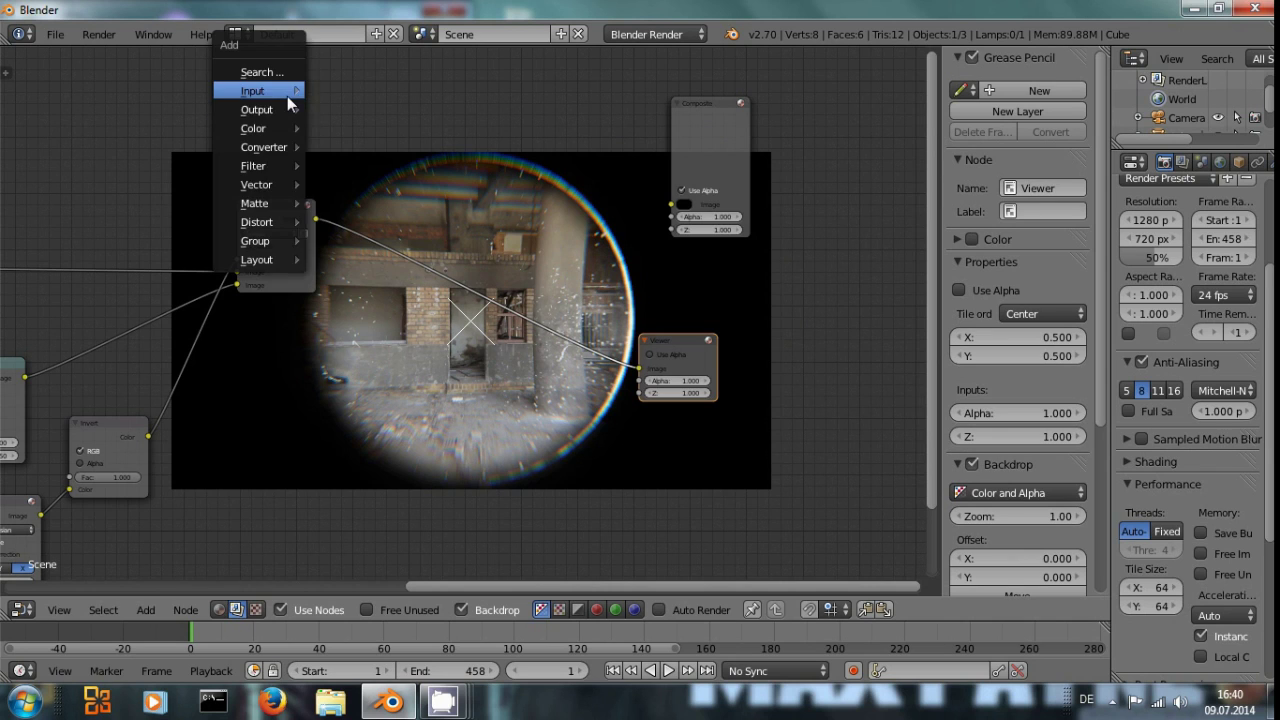
mouse_move(313, 98)
left_click(348, 111)
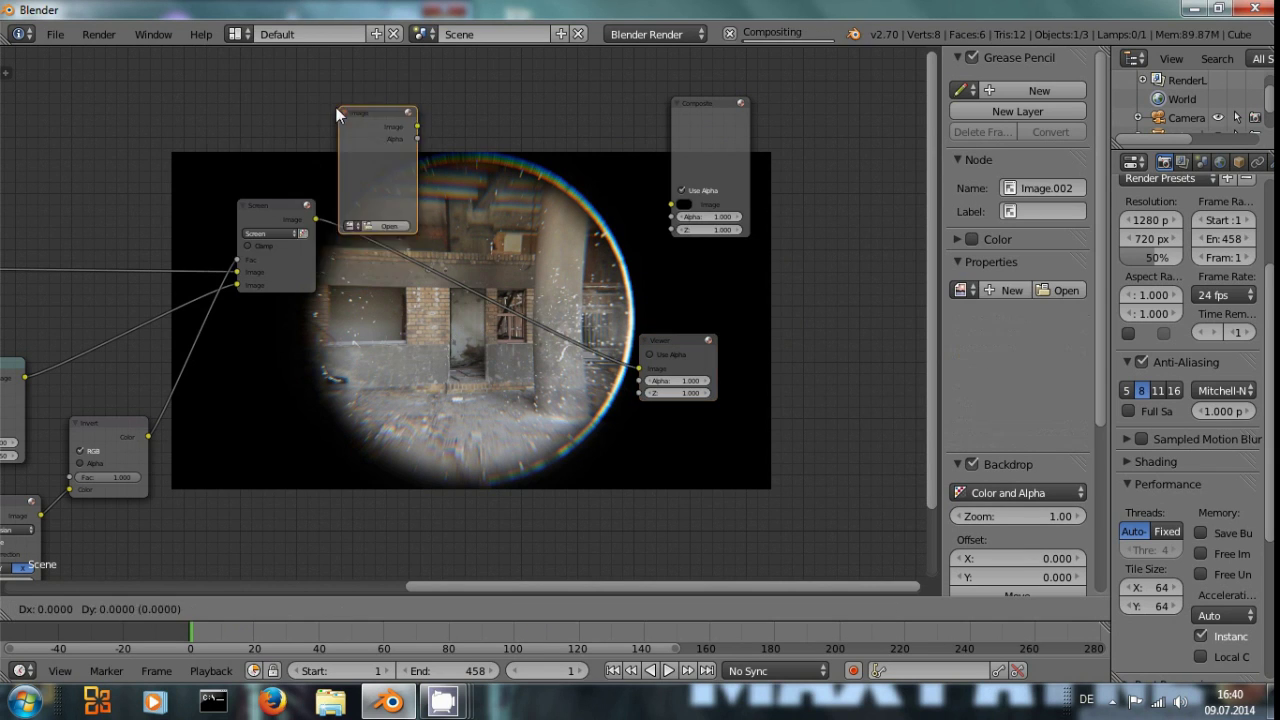
left_click(248, 388)
left_click(283, 501)
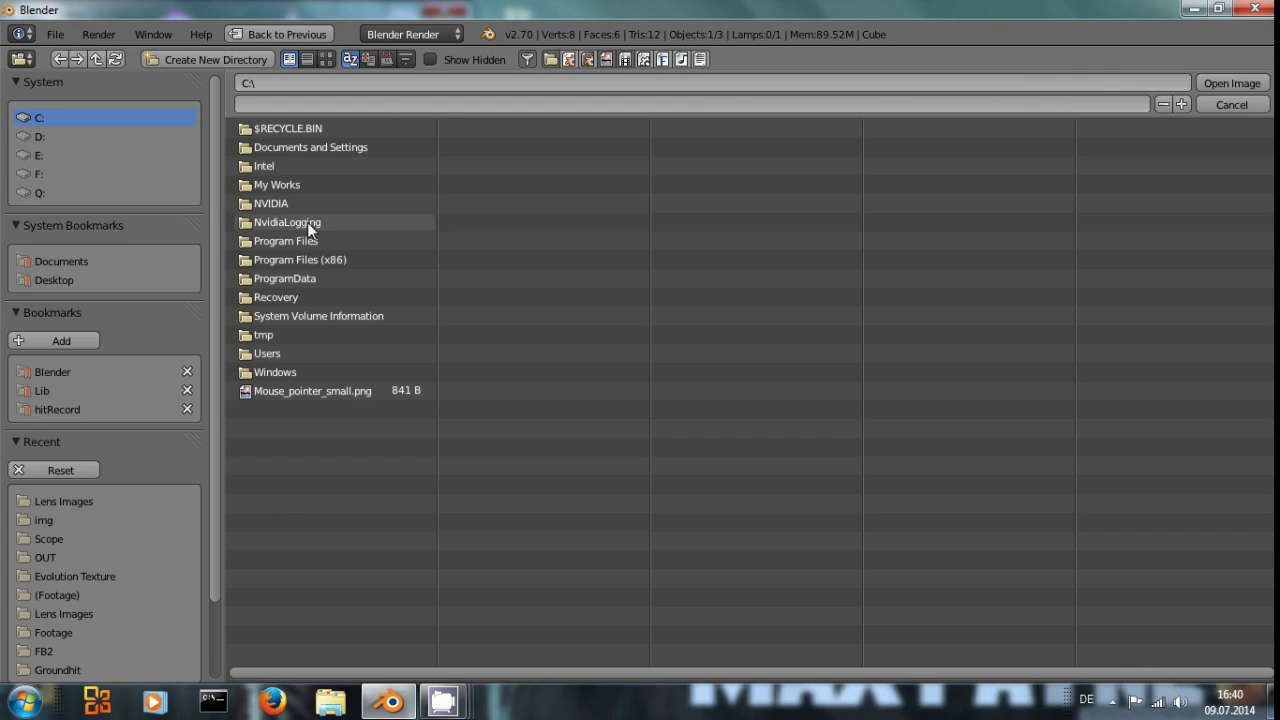
left_click(54, 541)
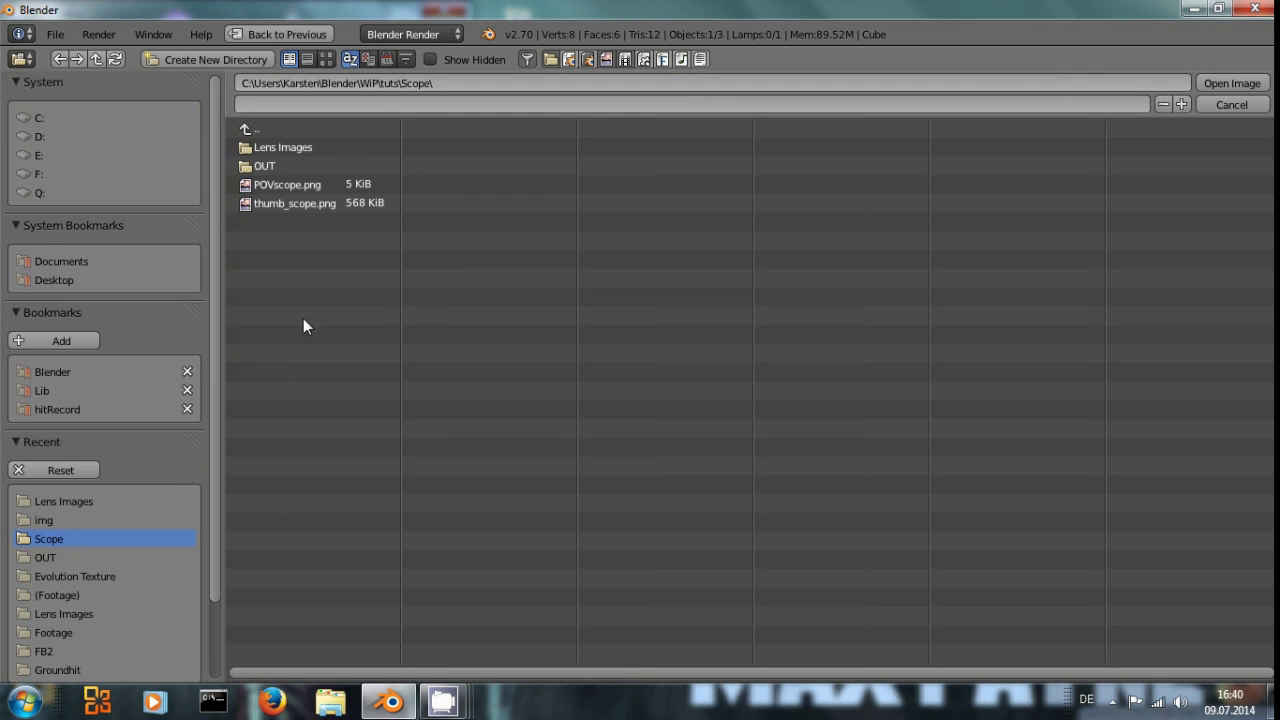
double_click(310, 177)
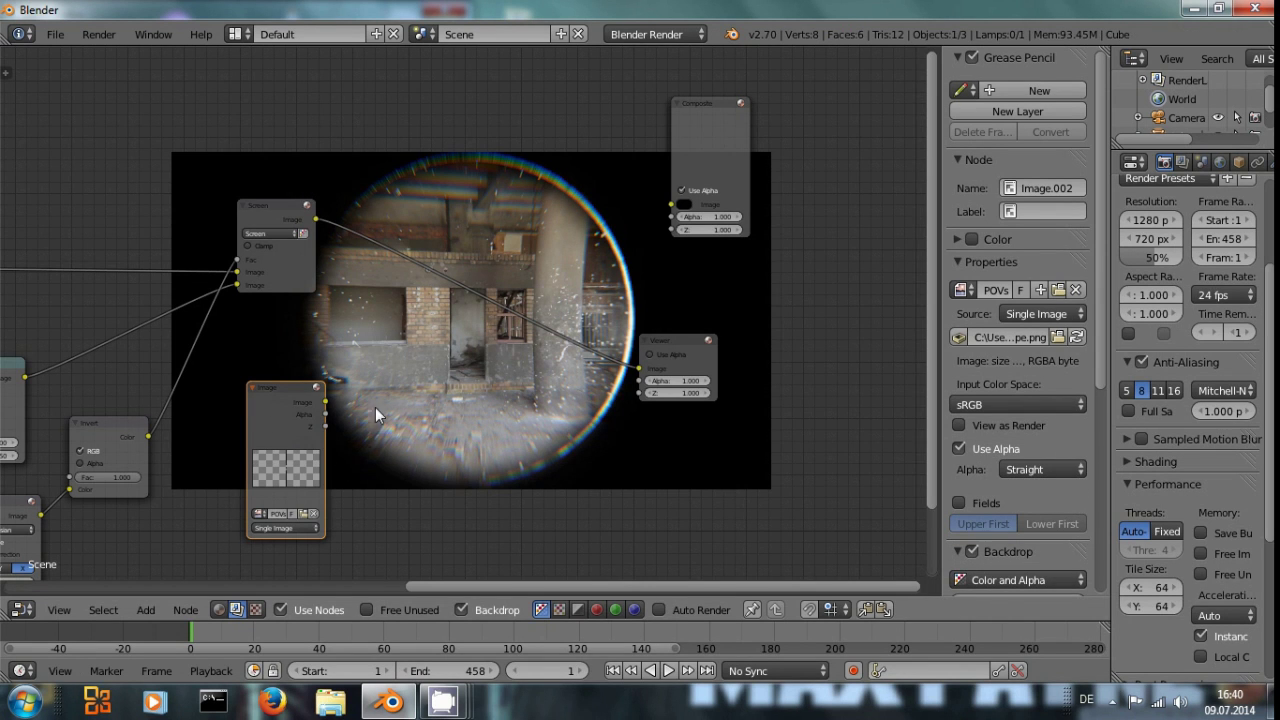
Add a Scale node set to Render Size, feed it the scope image, and show its output in the Viewer
key("shift+a")
mouse_move(362, 536)
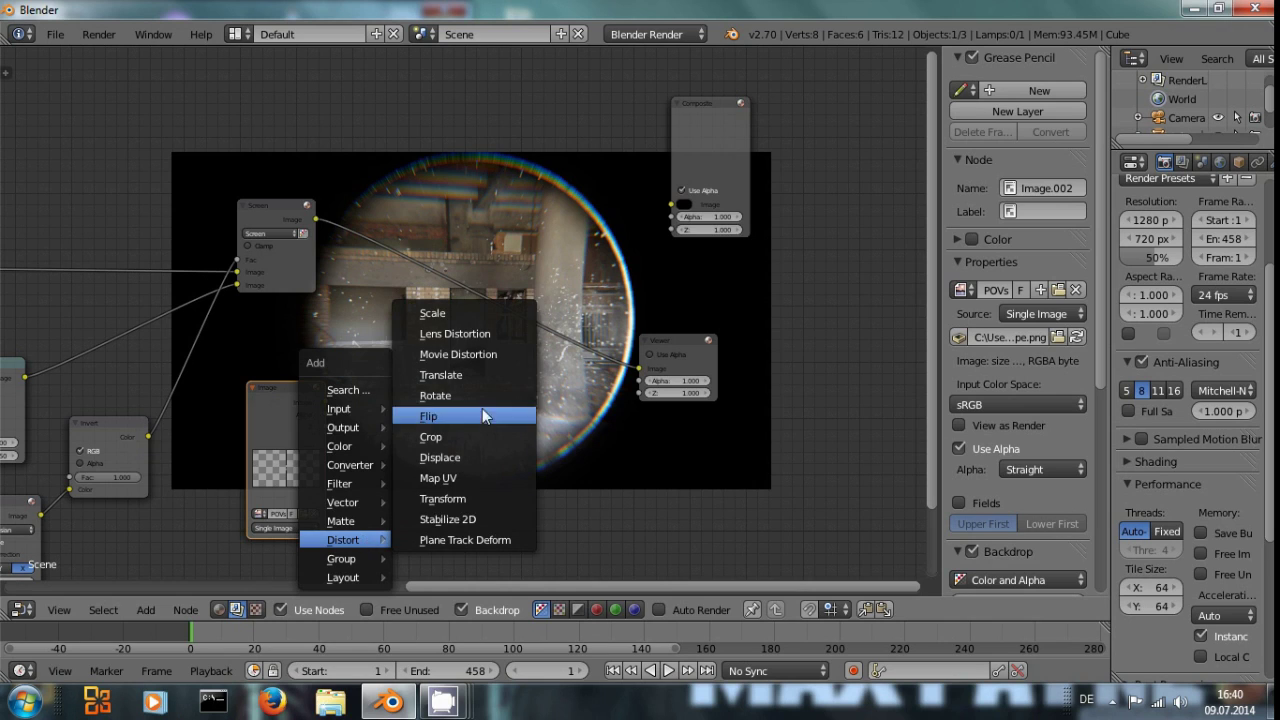
left_click(450, 313)
left_click(410, 428)
left_click(412, 431)
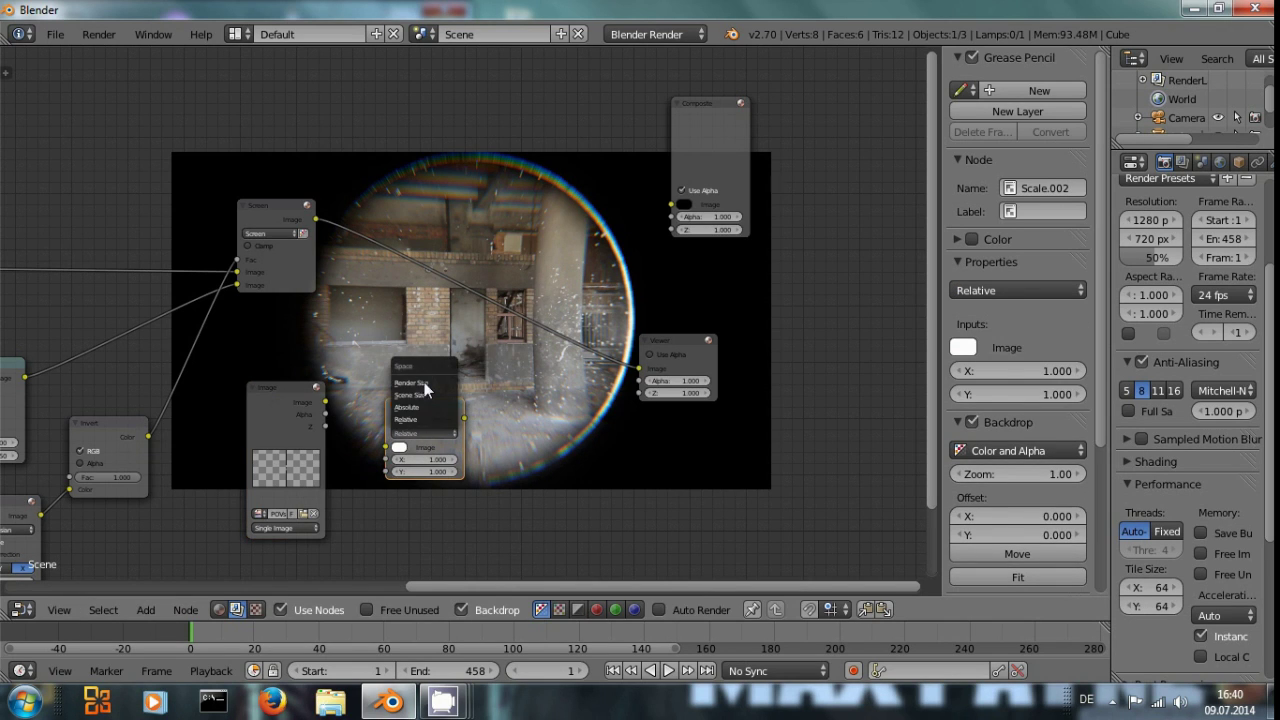
left_click(425, 382)
left_click_drag(325, 401, 388, 475)
left_click(430, 418, "ctrl+shift")
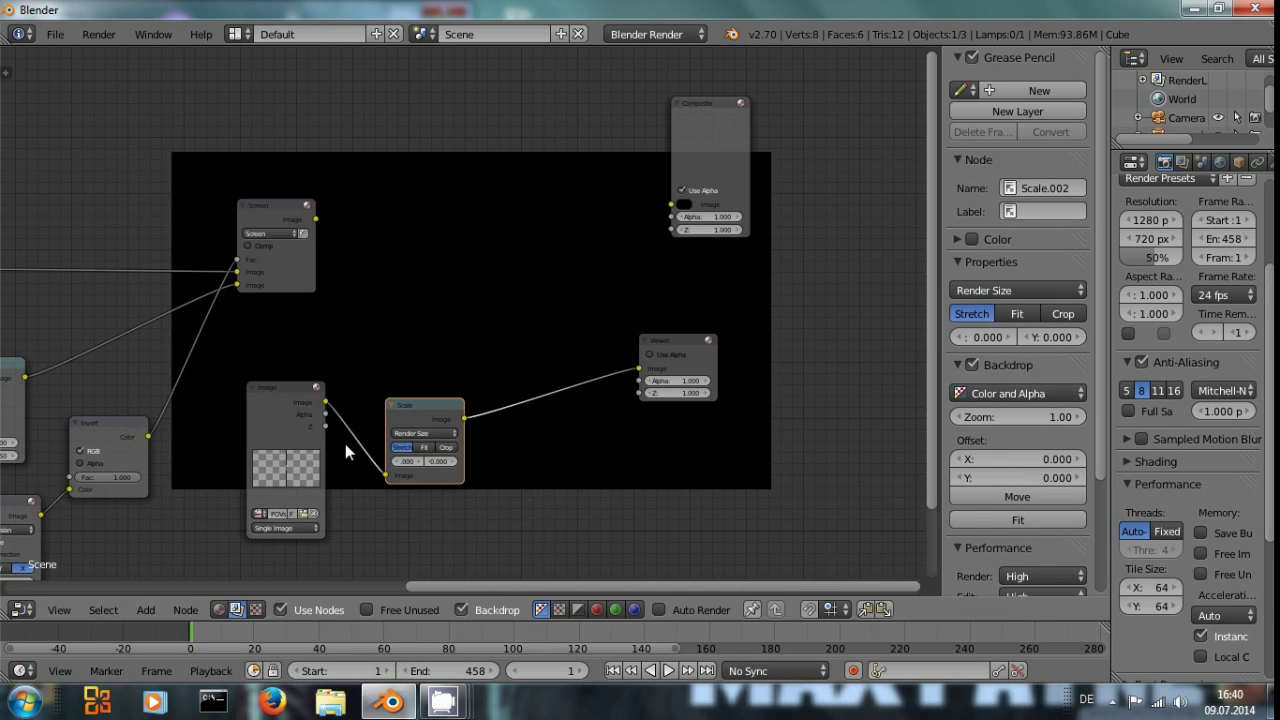
Move the scope Image node left and the Viewer right, and enable Use Alpha on the Viewer
scroll(383, 505, "up", 2)
middle_click_drag(383, 505, 417, 420)
left_click_drag(267, 325, 230, 349)
left_click(730, 268)
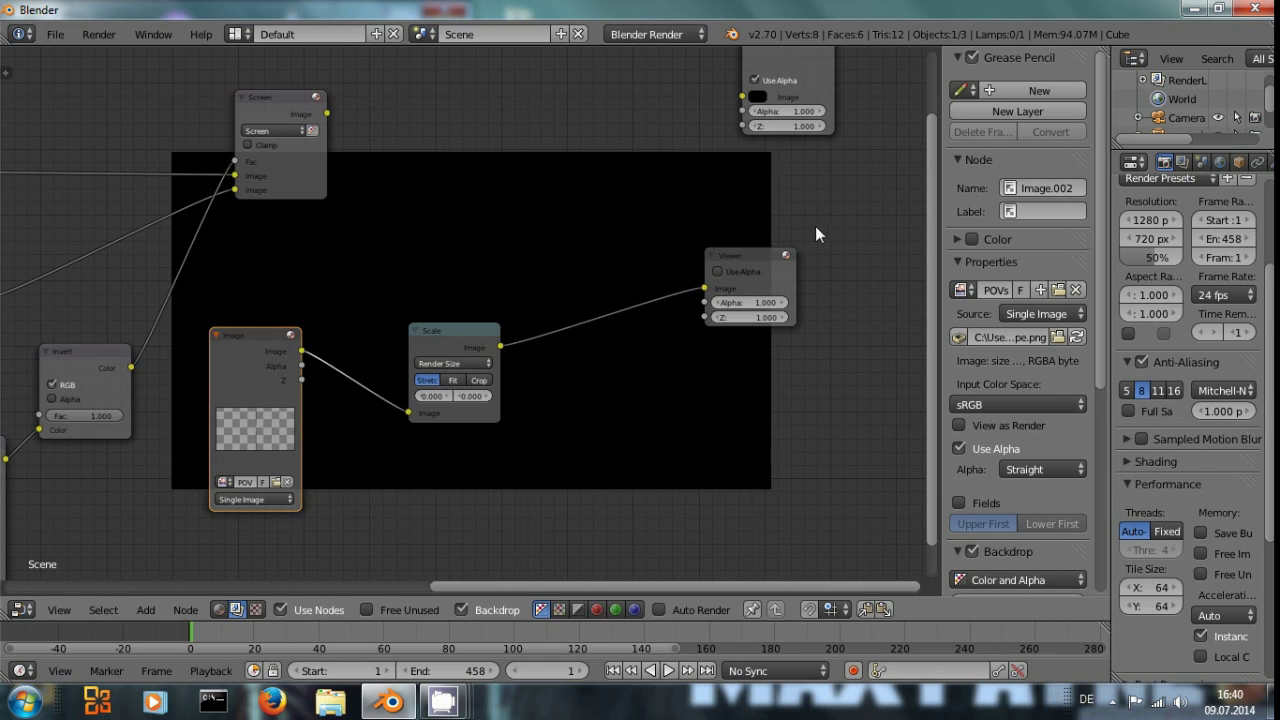
left_click_drag(740, 254, 865, 205)
middle_click_drag(658, 313, 511, 226)
middle_click_drag(517, 340, 549, 348)
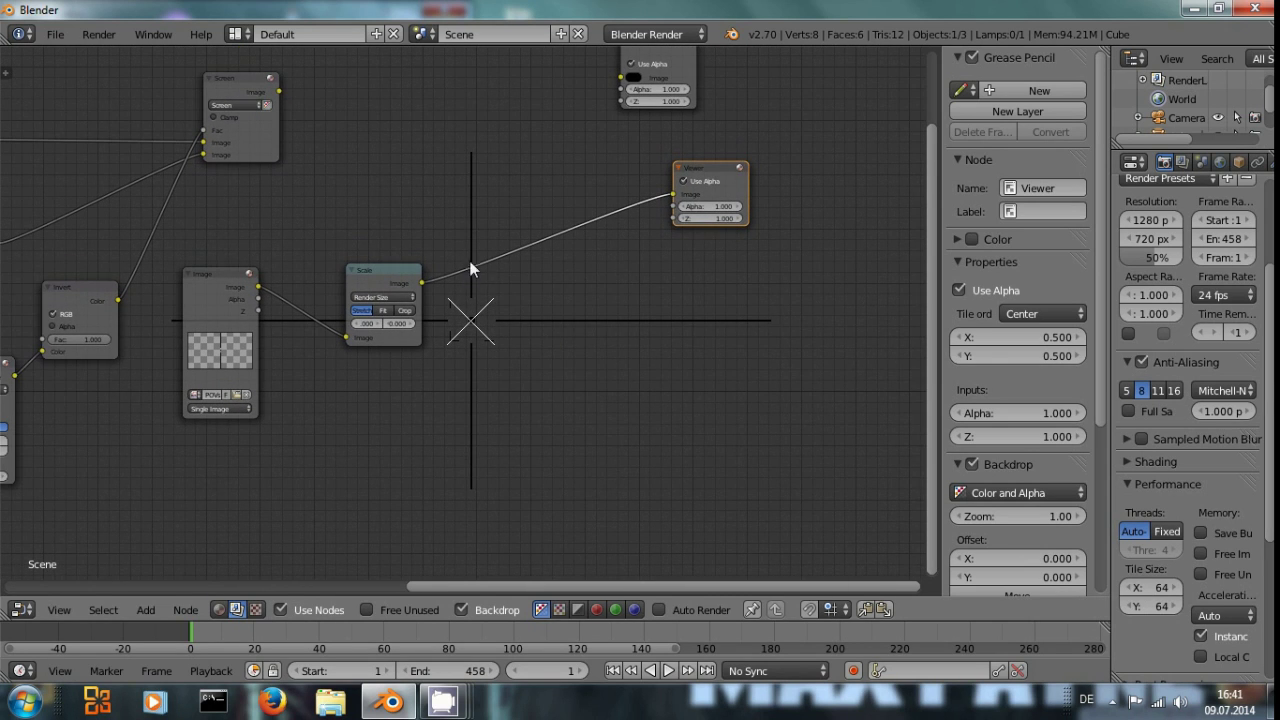
middle_click_drag(530, 261, 540, 338)
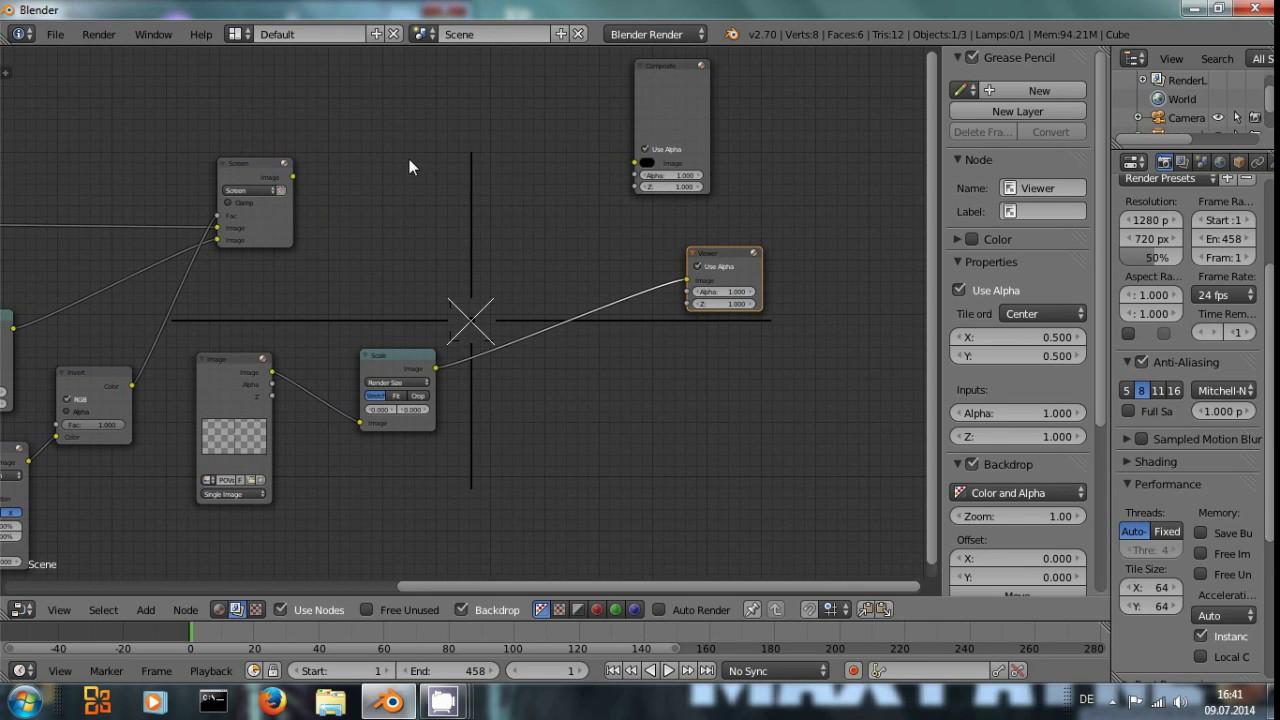
Add an Alpha Over node combining the Screen output with the scaled scope image, and route it to Composite and Viewer
key("shift+a")
mouse_move(404, 128)
left_click(510, 148)
left_click(530, 158)
left_click_drag(581, 172, 634, 162)
left_click_drag(293, 177, 505, 221)
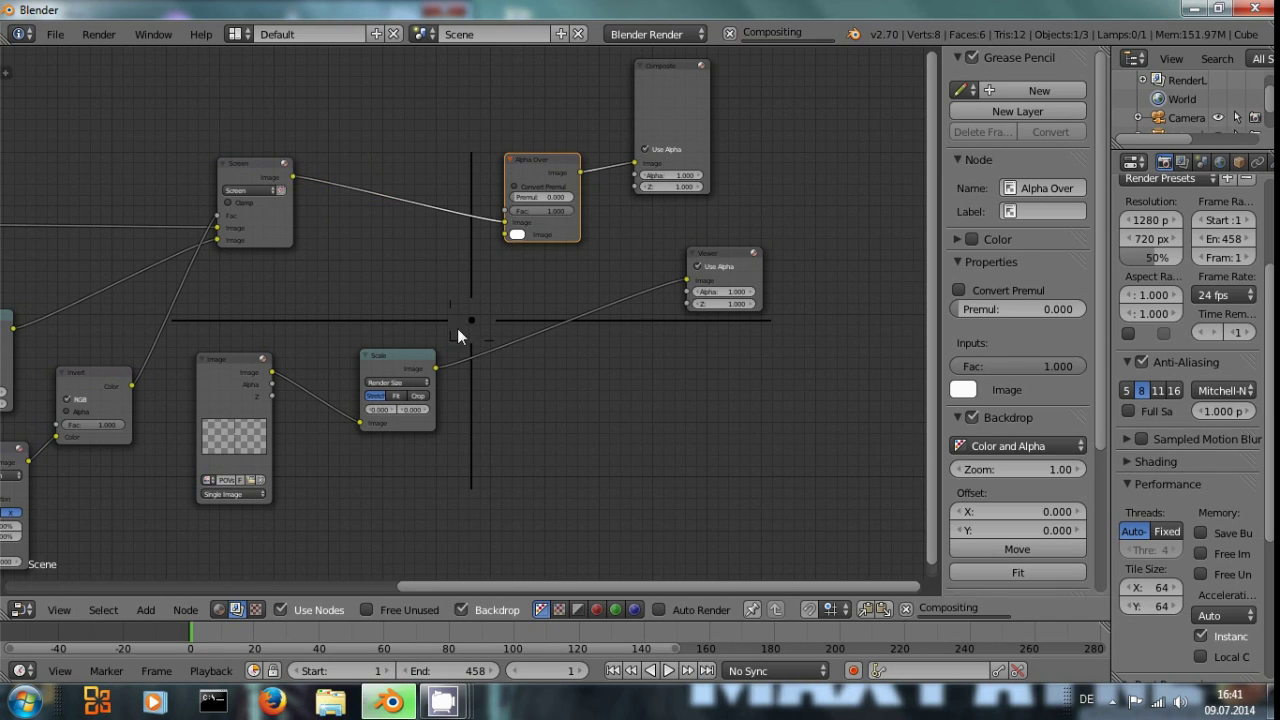
left_click_drag(438, 367, 507, 234)
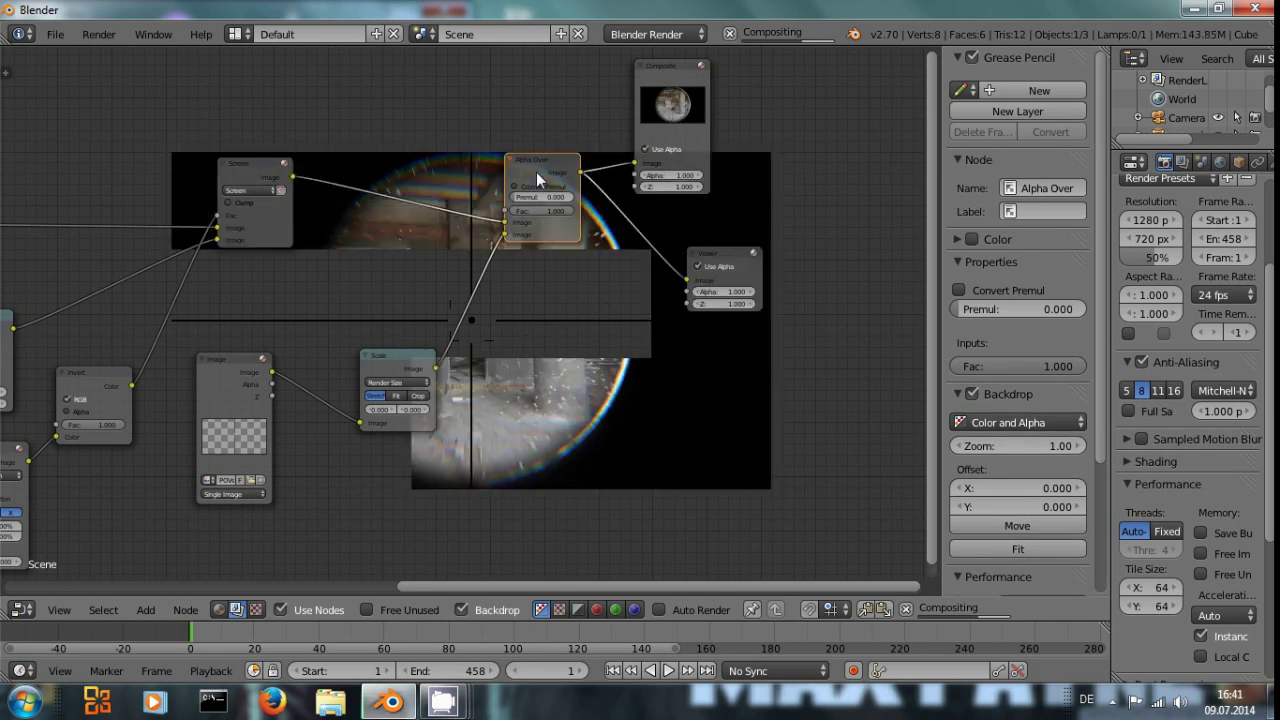
middle_click_drag(644, 453, 531, 341)
scroll(529, 335, "up", 1)
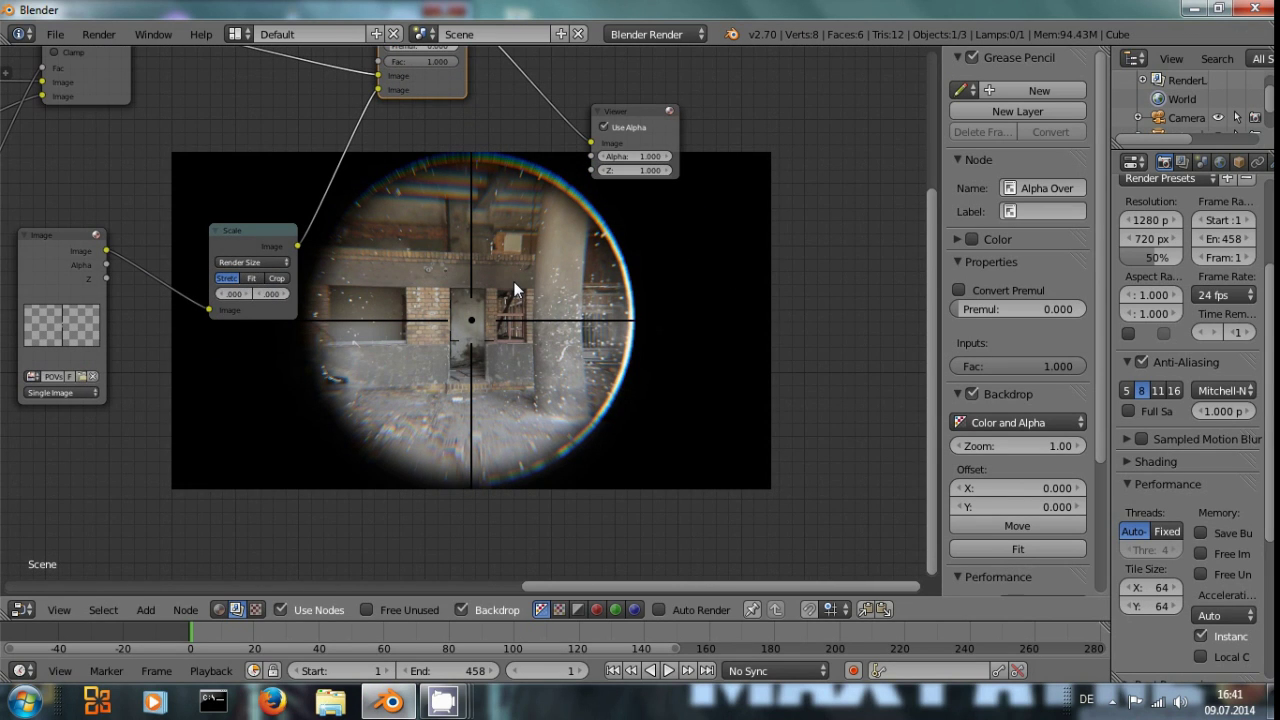
Spread out the Composite, Viewer and Alpha Over nodes by moving them farther right
scroll(512, 305, "up", 1)
middle_click_drag(547, 59, 496, 198)
left_click_drag(572, 78, 808, 82)
left_click_drag(590, 236, 784, 233)
middle_click_drag(485, 322, 538, 211)
middle_click_drag(502, 326, 470, 408)
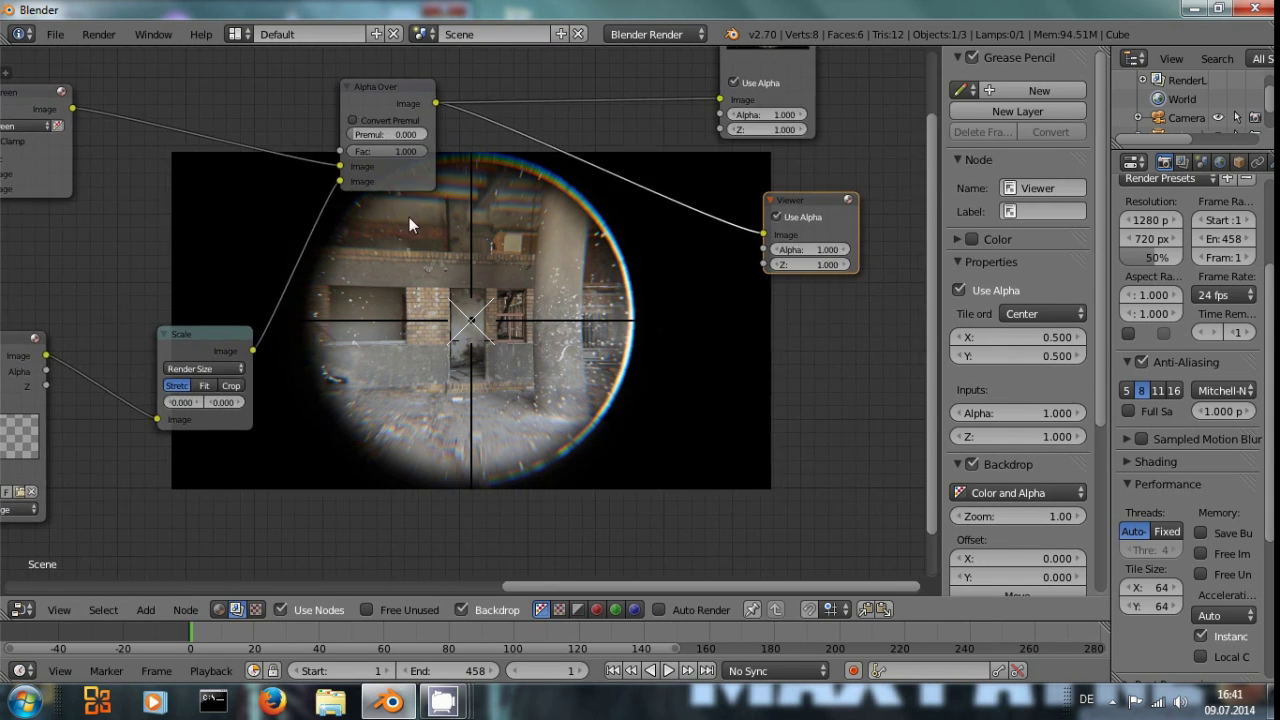
left_click_drag(400, 100, 552, 75)
scroll(530, 340, "up", 1)
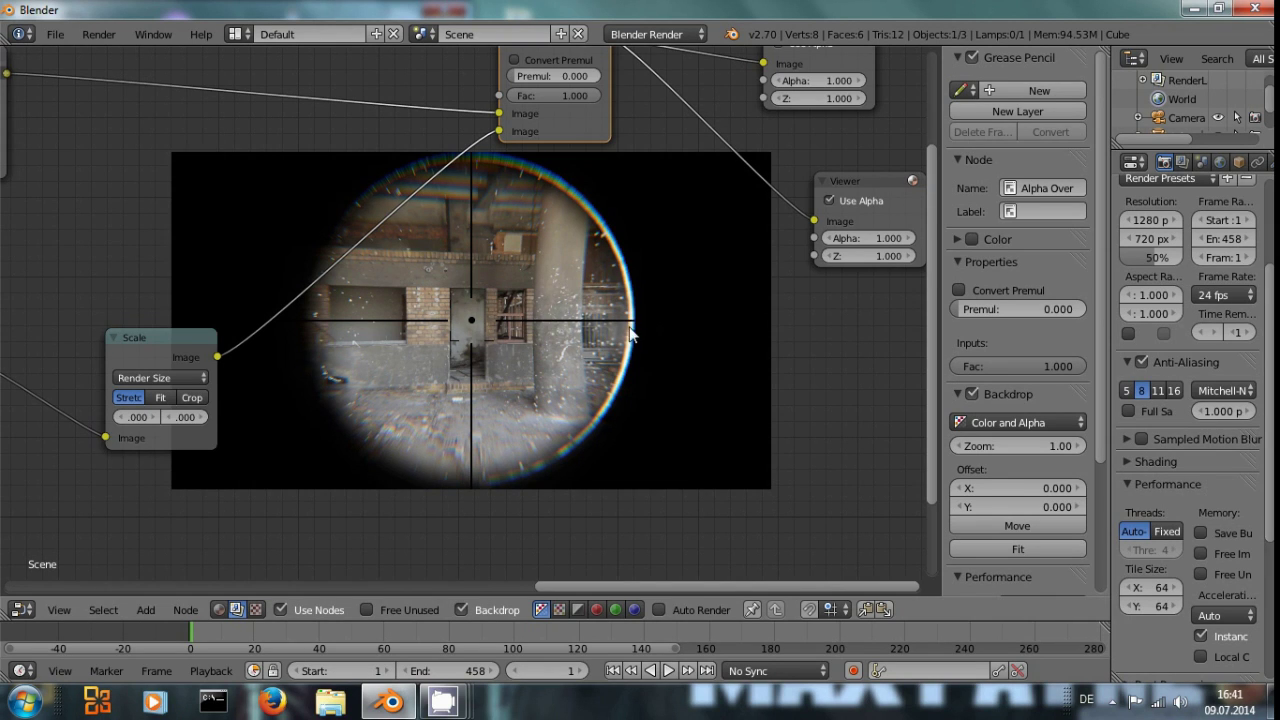
Move the Scale node closer to the scope Image node and add a Bokeh Blur node beside it
middle_click_drag(448, 352, 608, 222)
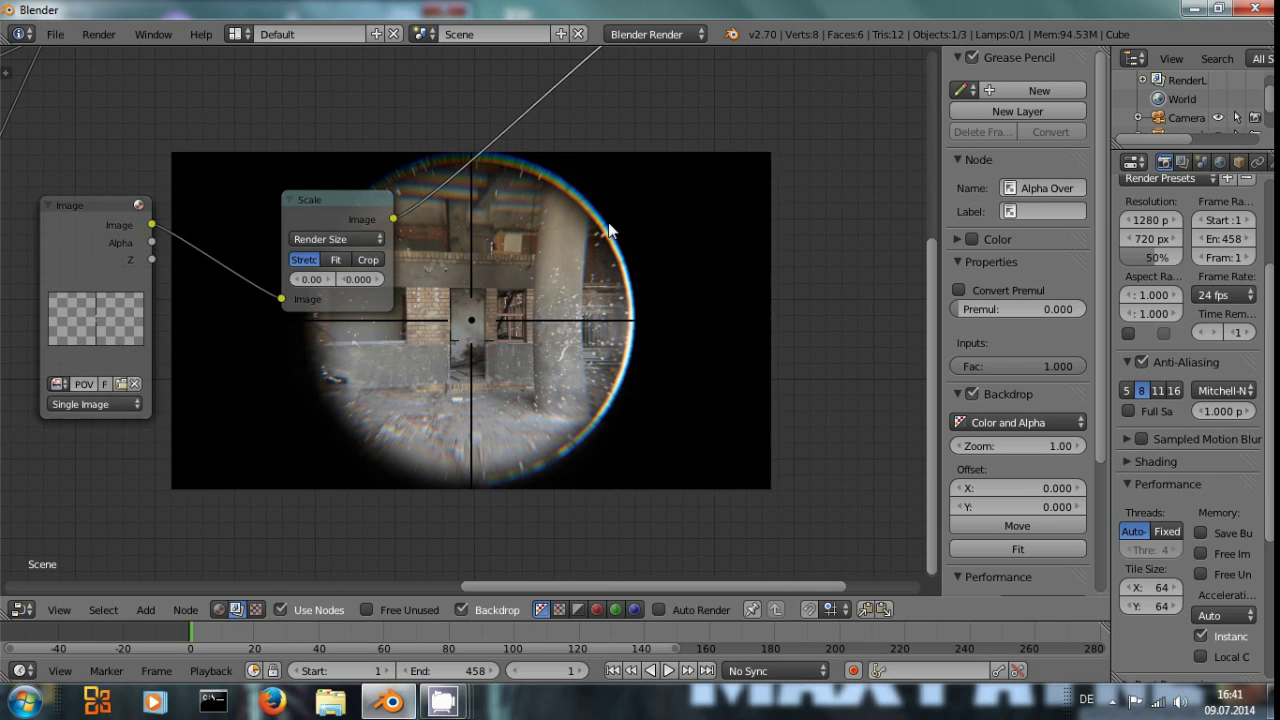
left_click_drag(320, 206, 257, 171)
scroll(457, 412, "down", 5)
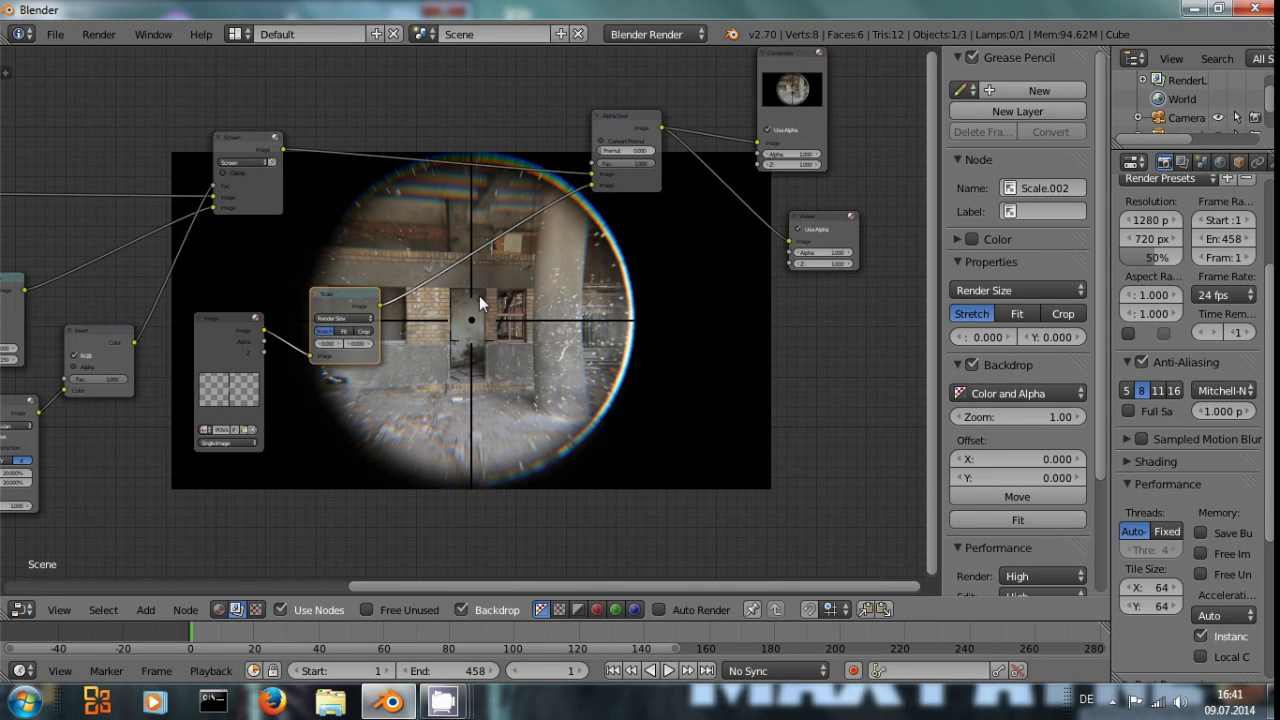
key("shift+a")
mouse_move(463, 335)
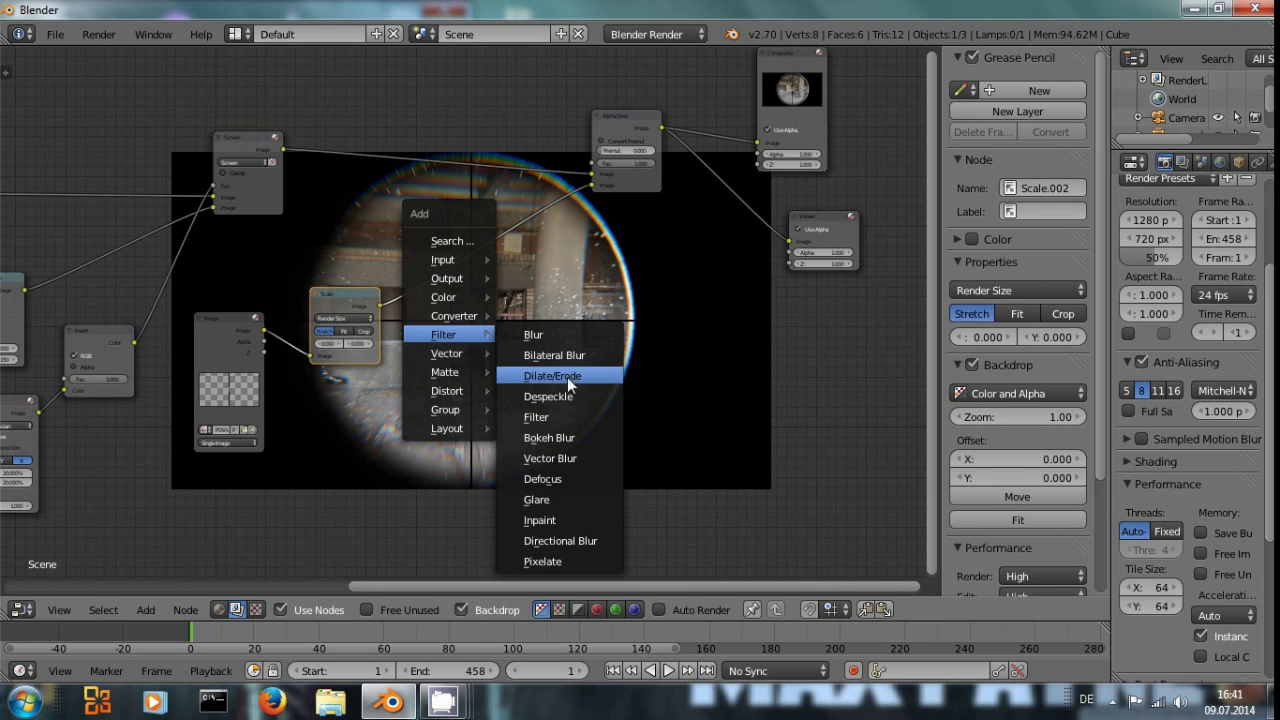
left_click(550, 438)
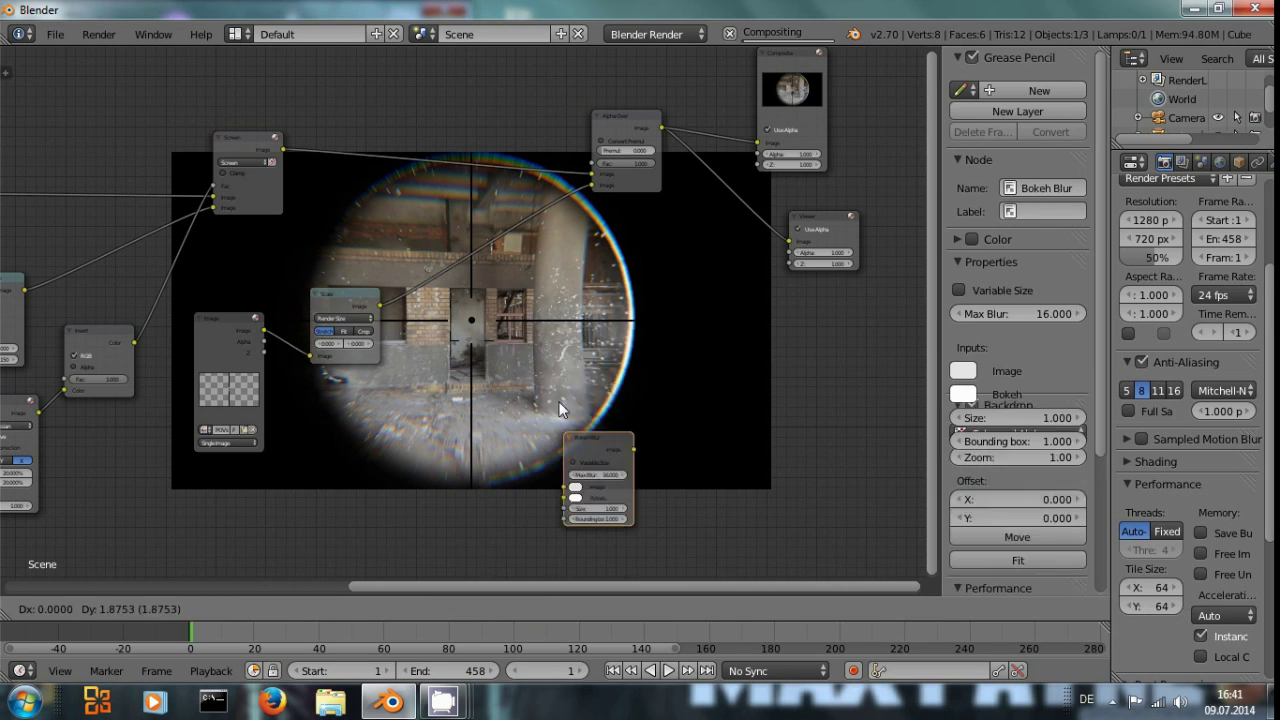
left_click(470, 300)
Enable Variable Size on the Bokeh Blur node
scroll(380, 388, "up", 3)
scroll(380, 378, "up", 1)
middle_click_drag(380, 378, 428, 294)
scroll(327, 370, "up", 4)
left_click(288, 282)
Show the Invert node's mask in the Viewer and connect its output to the Bokeh Blur Size input
scroll(396, 310, "down", 5)
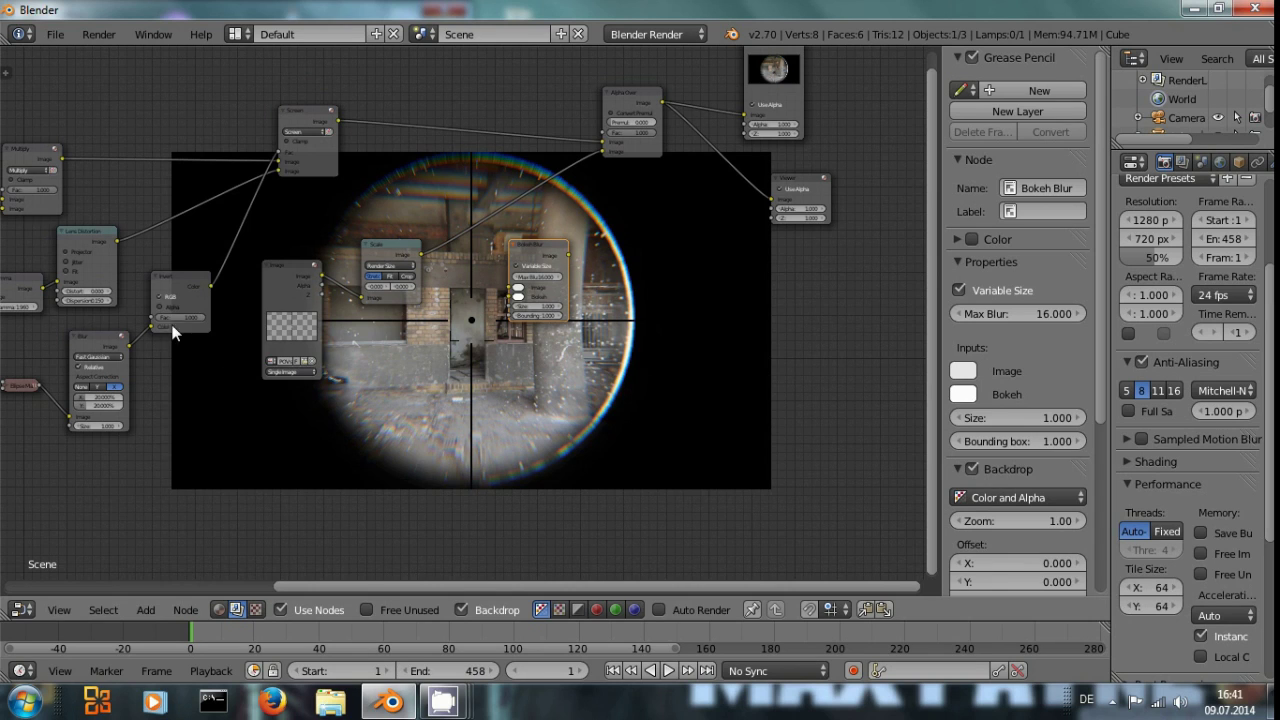
left_click(192, 288, "ctrl+shift")
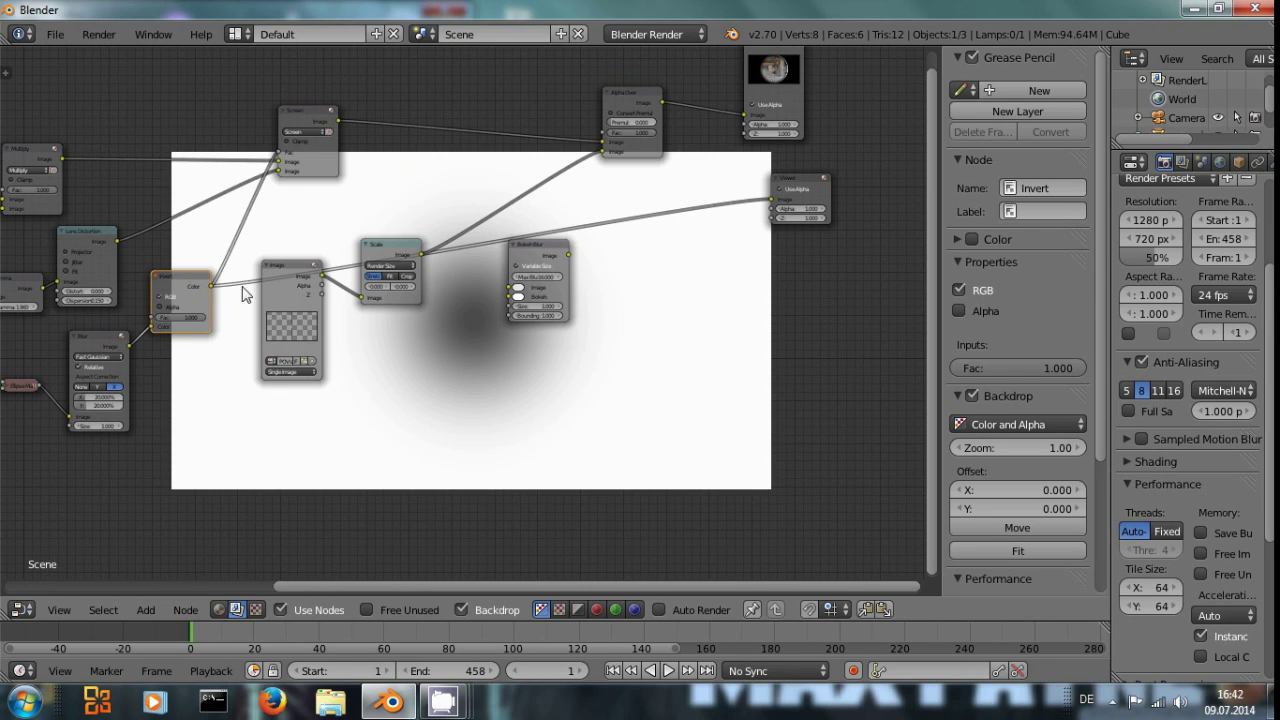
left_click_drag(216, 291, 513, 306)
Connect the Bokeh Blur output to the lower Image input of Alpha Over and preview the Alpha Over result
scroll(490, 327, "up", 3)
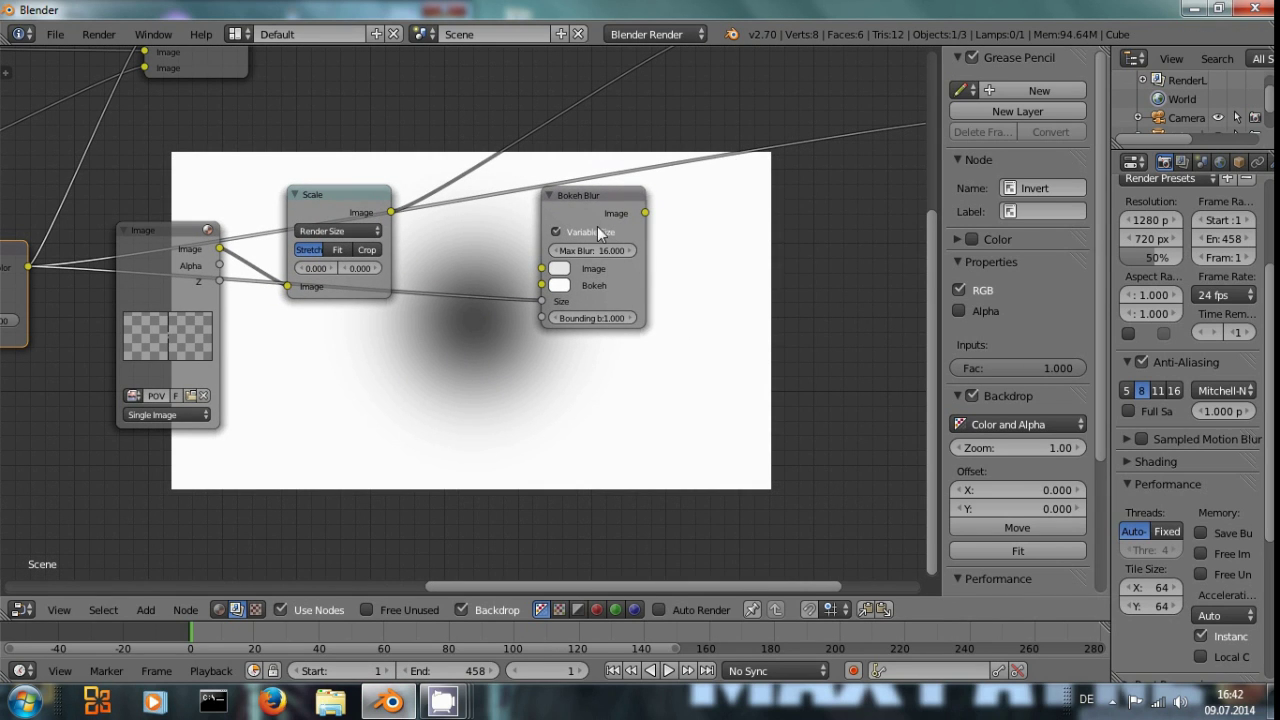
scroll(673, 270, "up", 4)
middle_click_drag(640, 275, 390, 418)
scroll(526, 318, "down", 8)
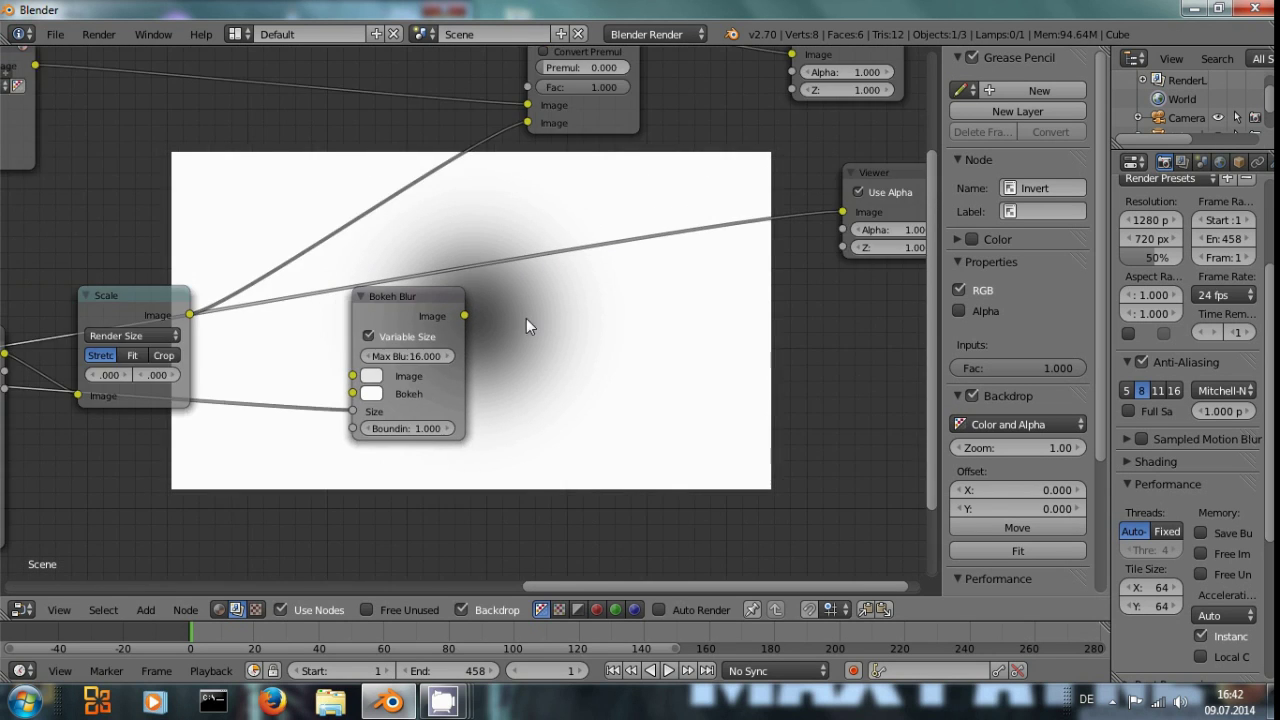
left_click(465, 307)
left_click_drag(465, 313, 507, 184)
left_click(543, 124, "ctrl+shift")
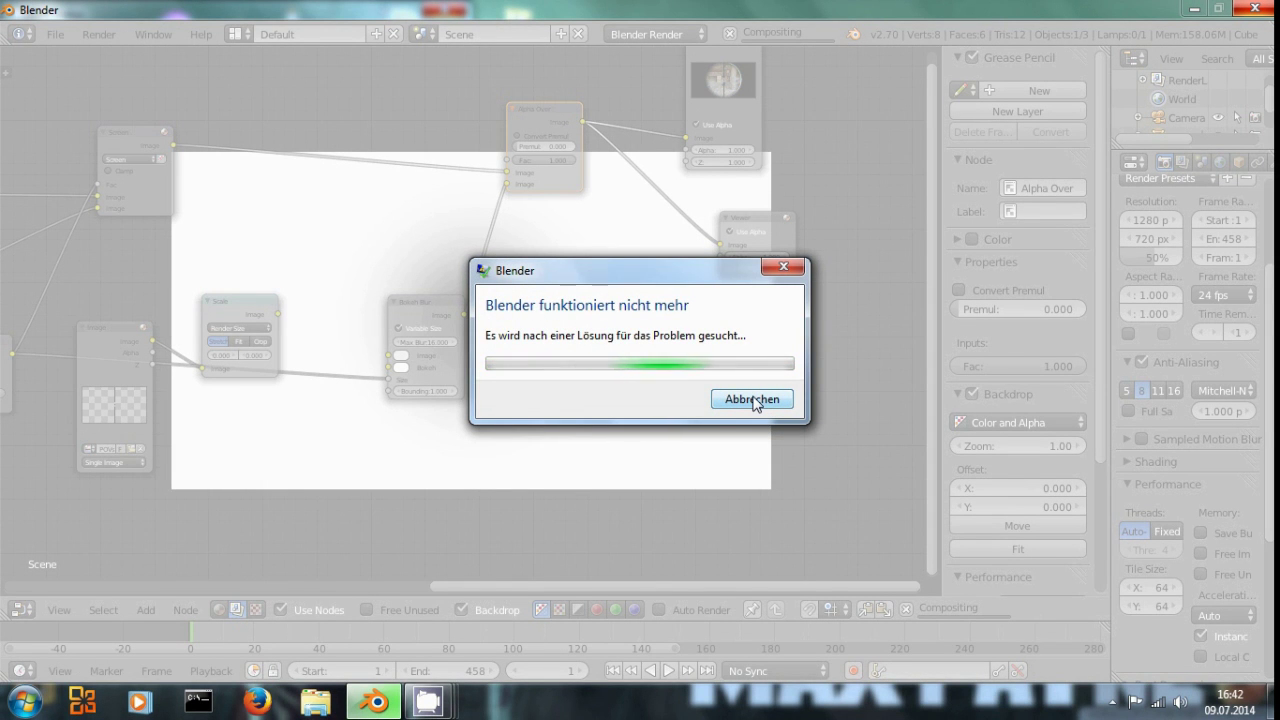
Dismiss the crash dialog, move the desktop windows out of the way, and relaunch Blender from its blender-2.70a folder
left_click(752, 400)
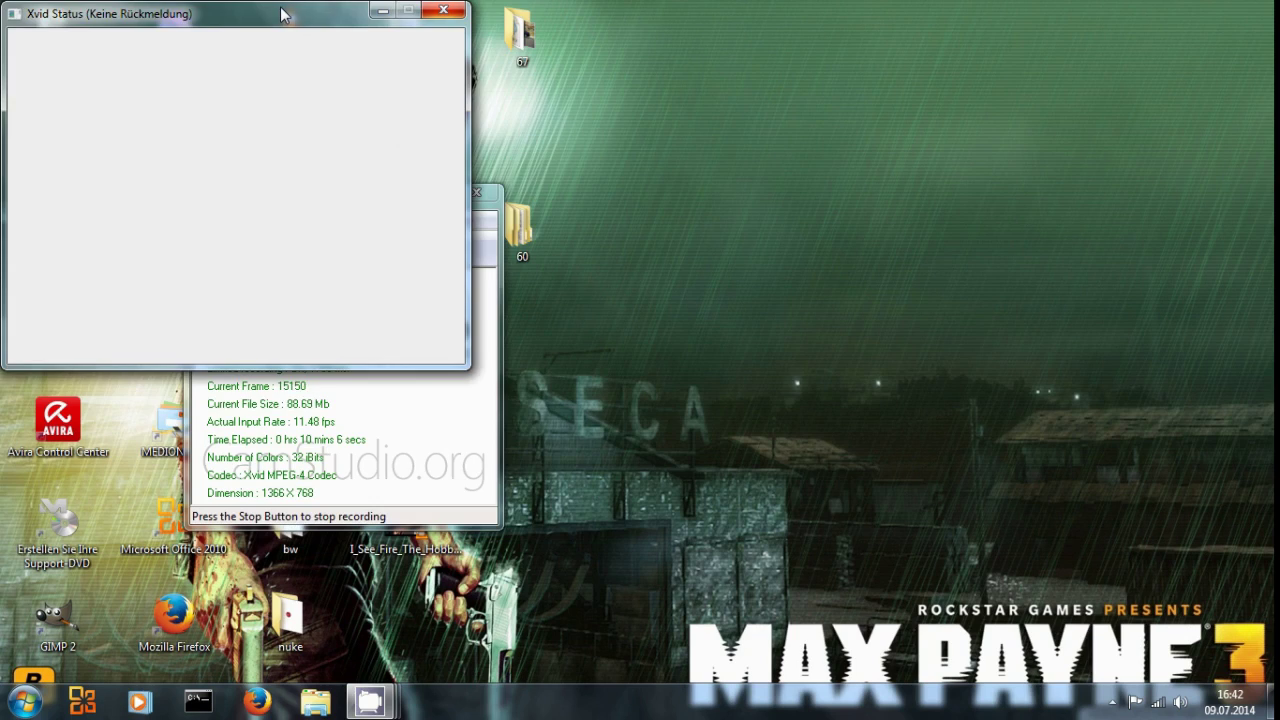
left_click_drag(283, 14, 921, 101)
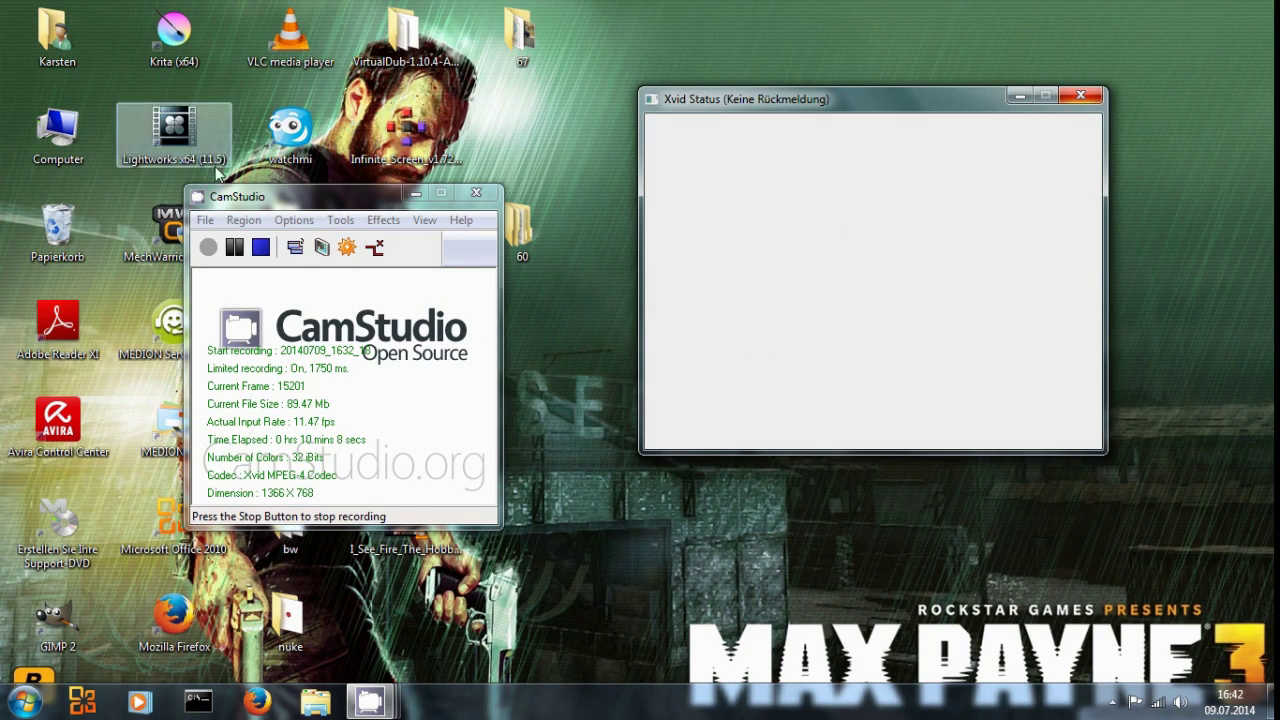
left_click_drag(295, 195, 468, 346)
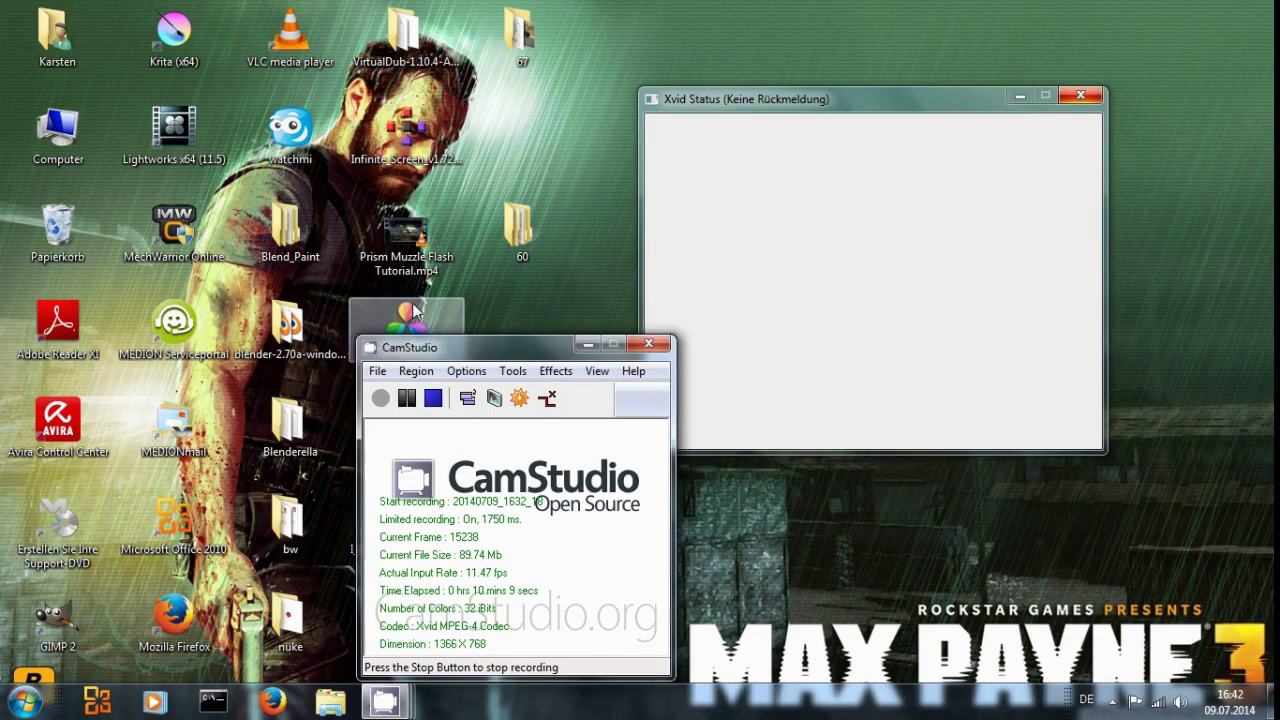
double_click(289, 325)
double_click(321, 224)
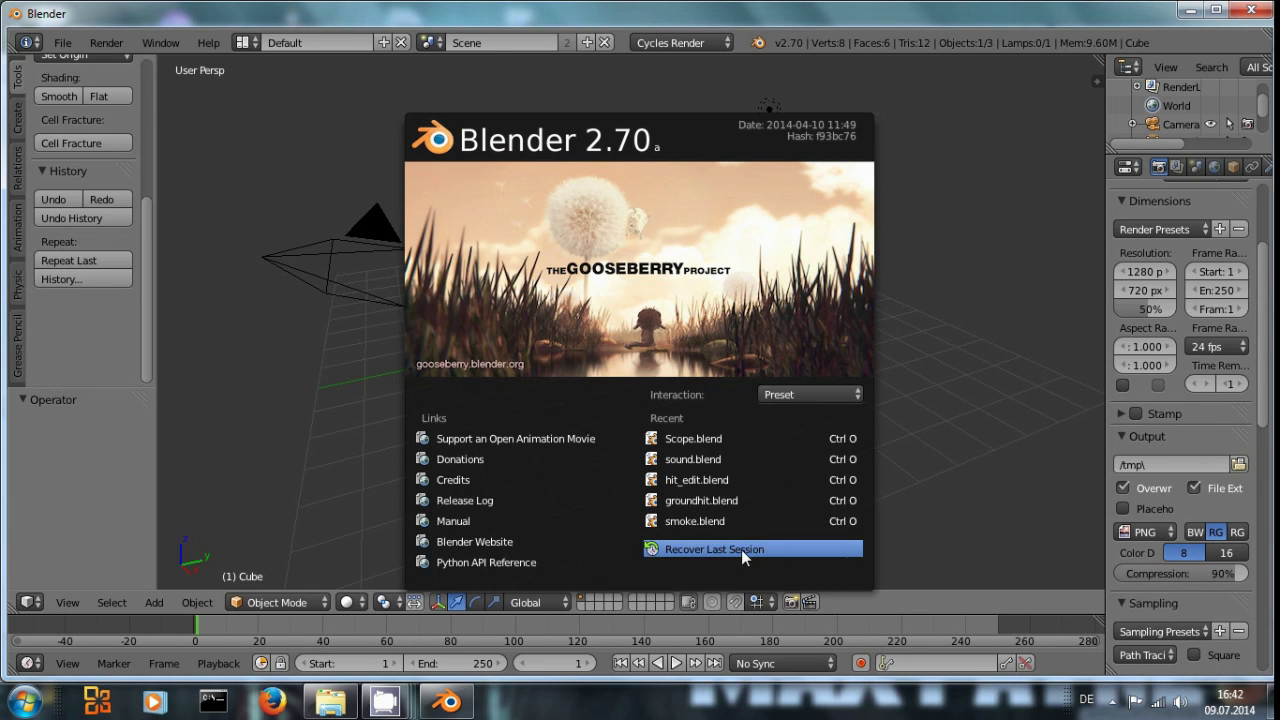
Recover the last session, and open the recent file Scope.blend in its place
left_click(794, 556)
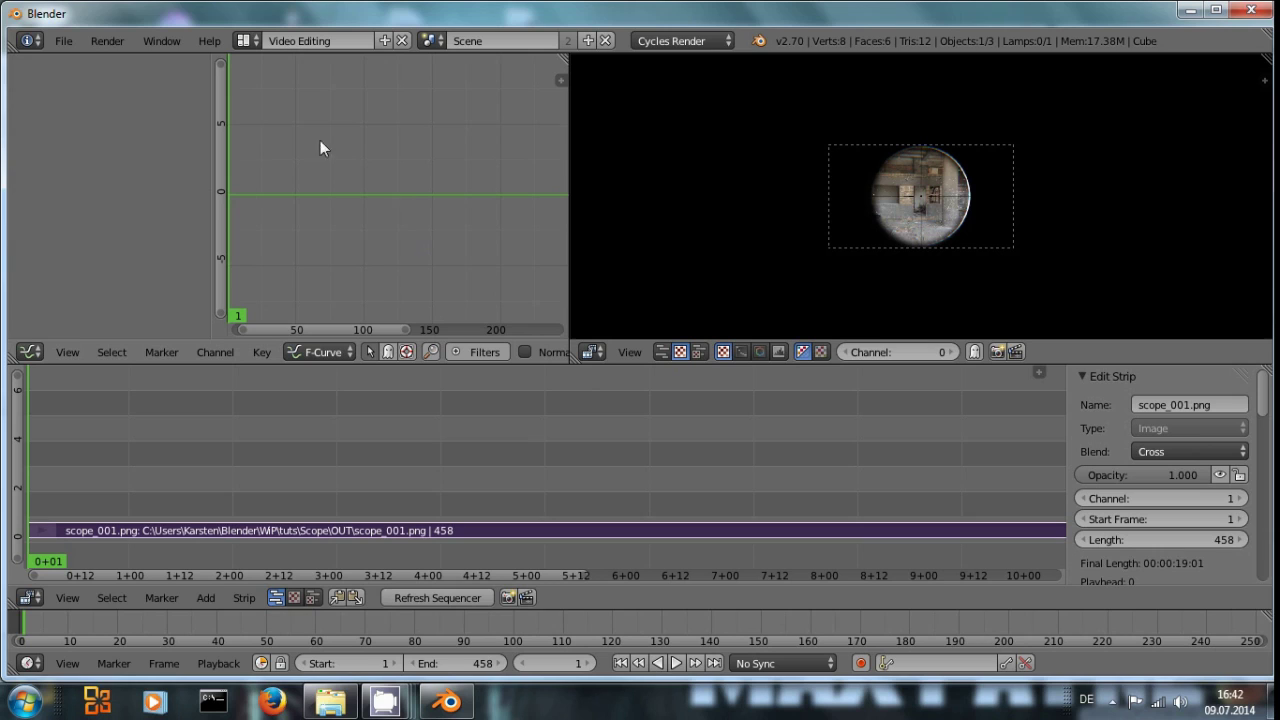
left_click(62, 41)
left_click(62, 41)
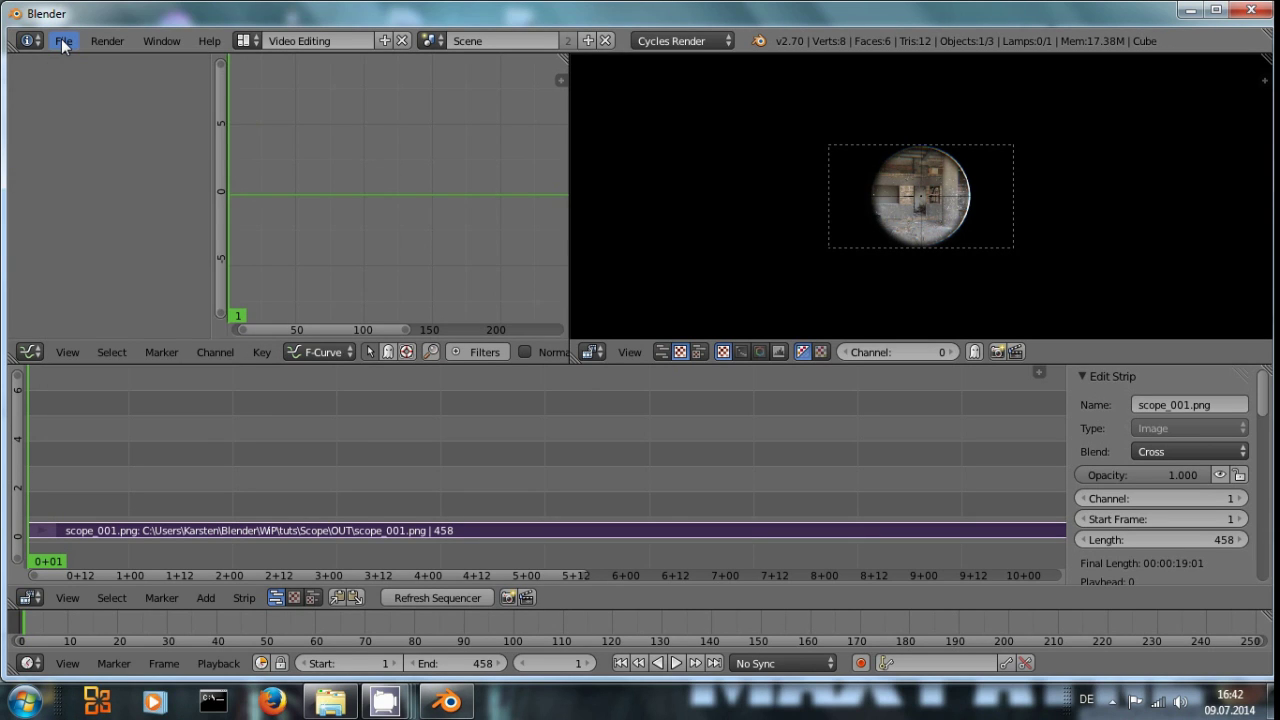
left_click(62, 41)
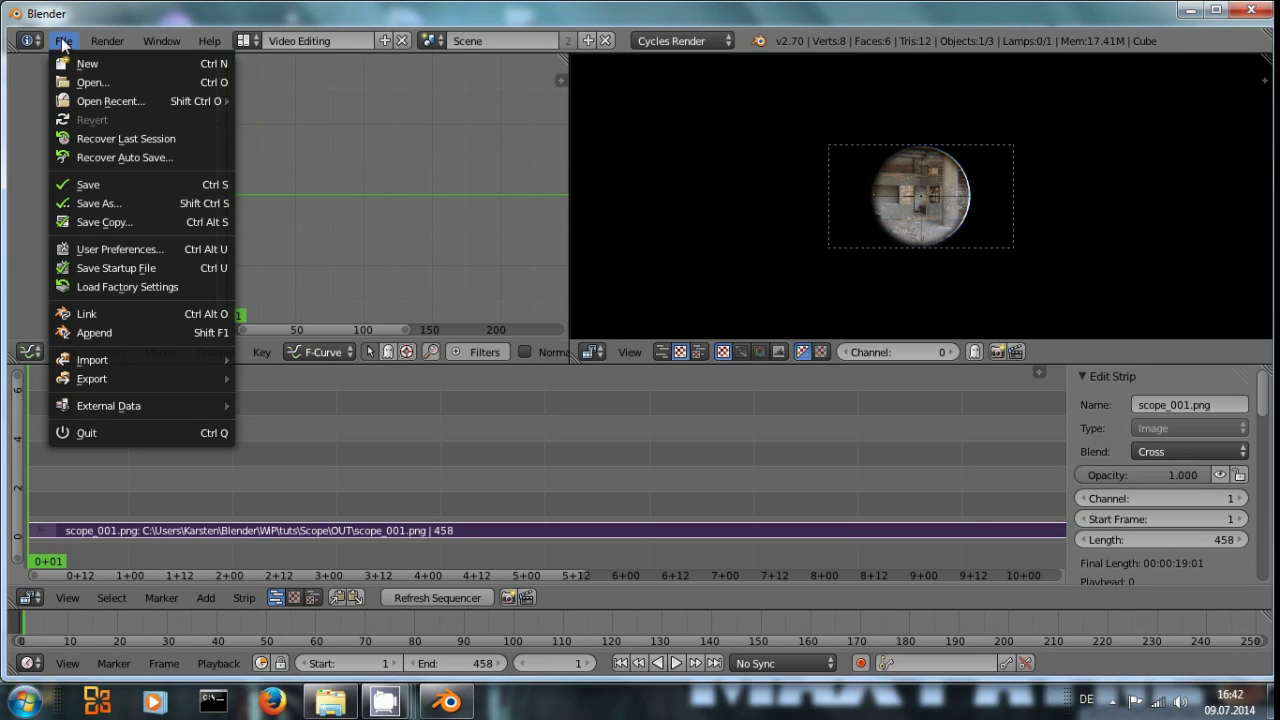
mouse_move(166, 105)
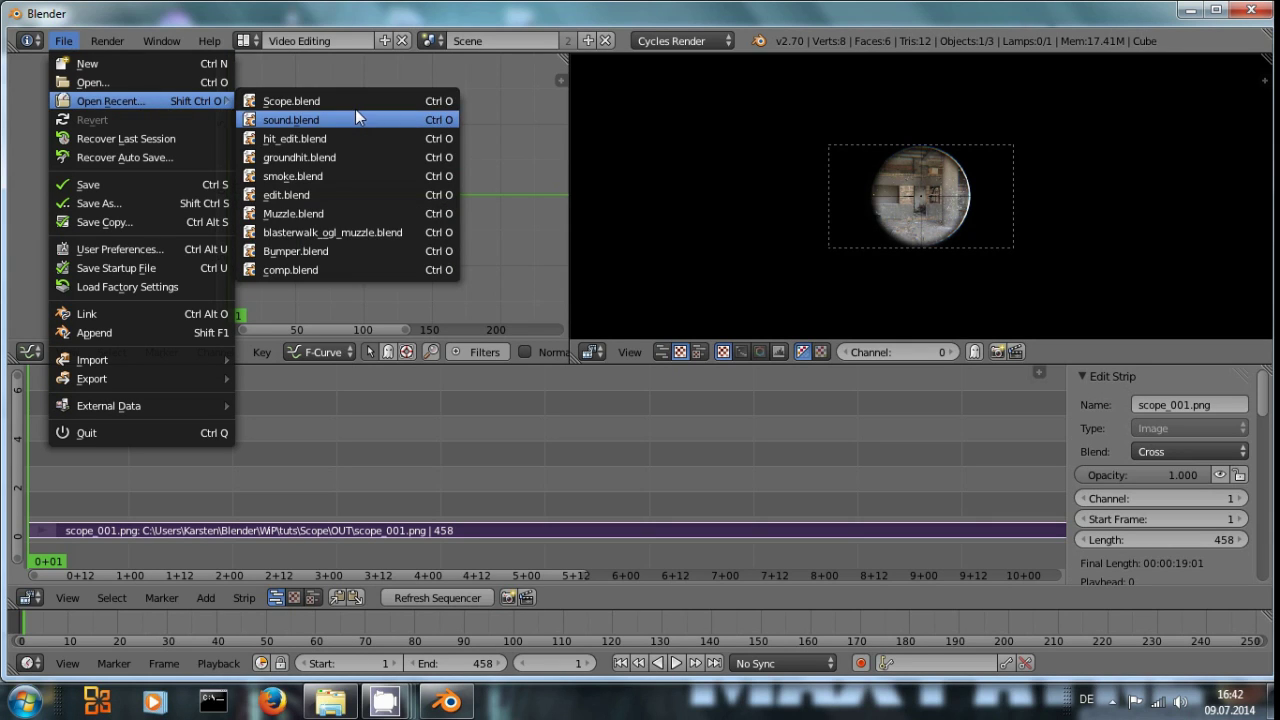
left_click(332, 99)
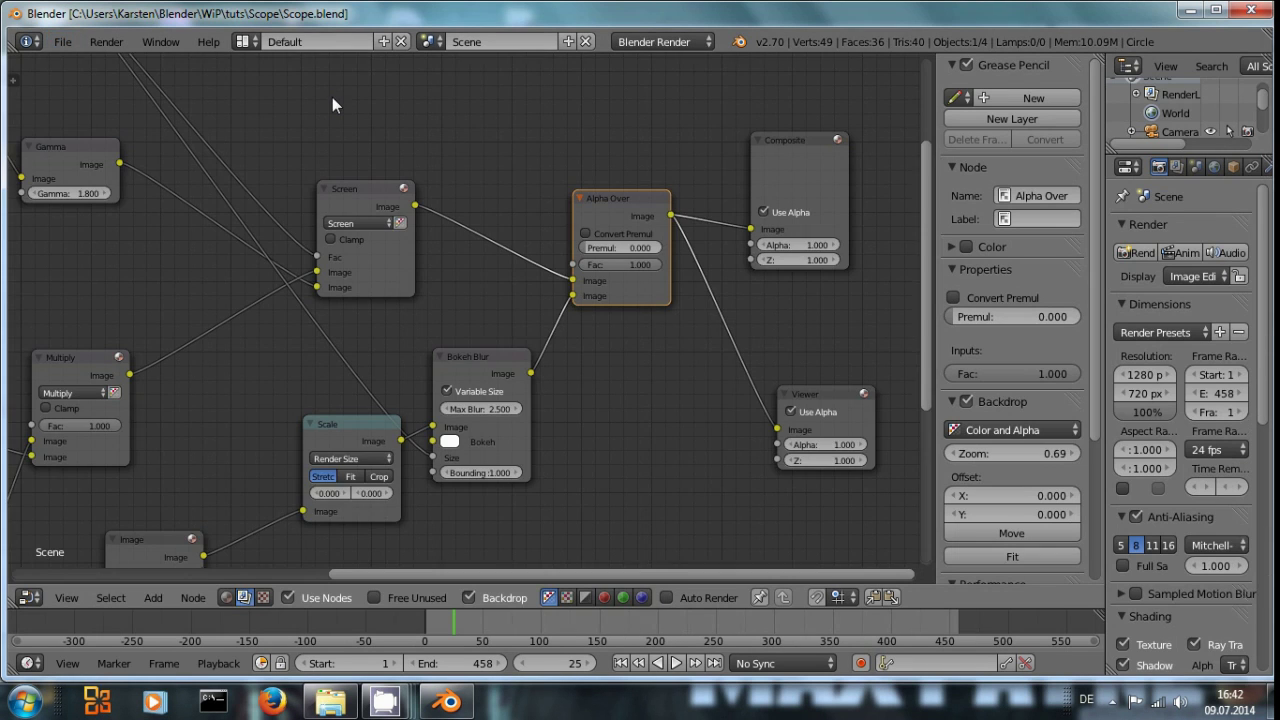
Preview the Alpha Over output in the Viewer, render the frame, and return to the node tree
scroll(788, 365, "down", 5)
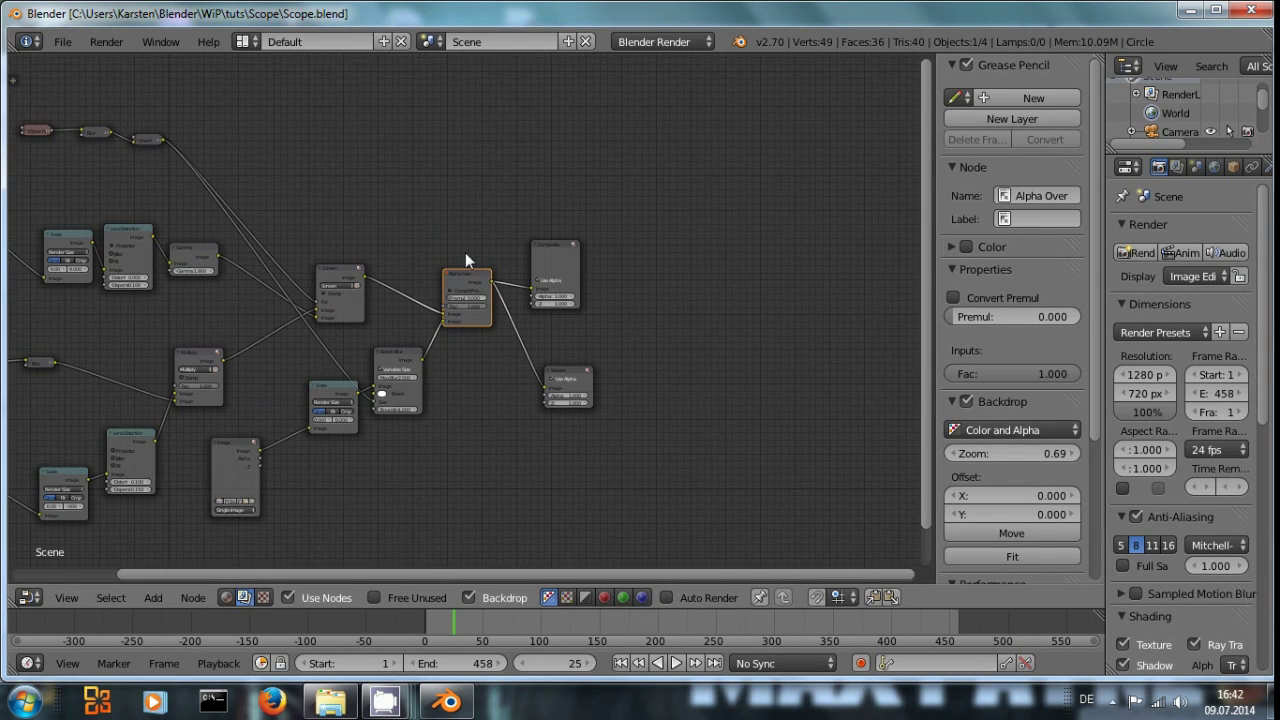
left_click(459, 277, "ctrl+shift")
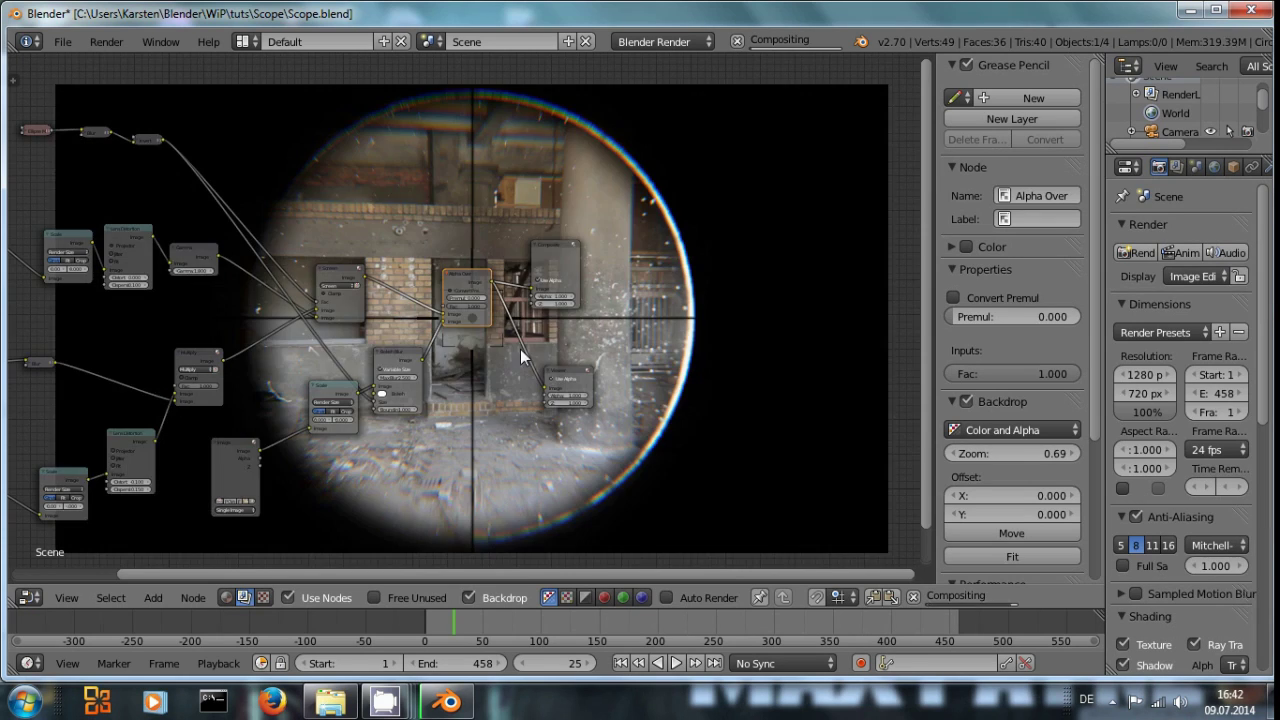
key("F12")
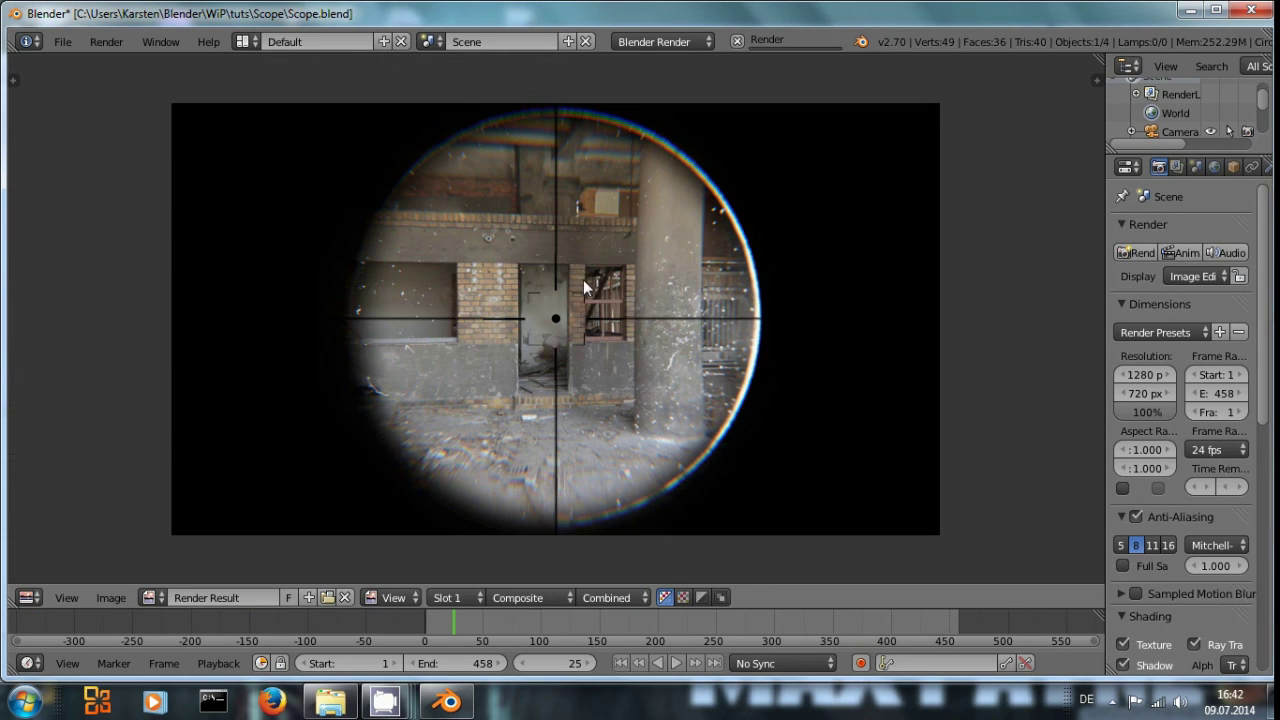
key("Escape")
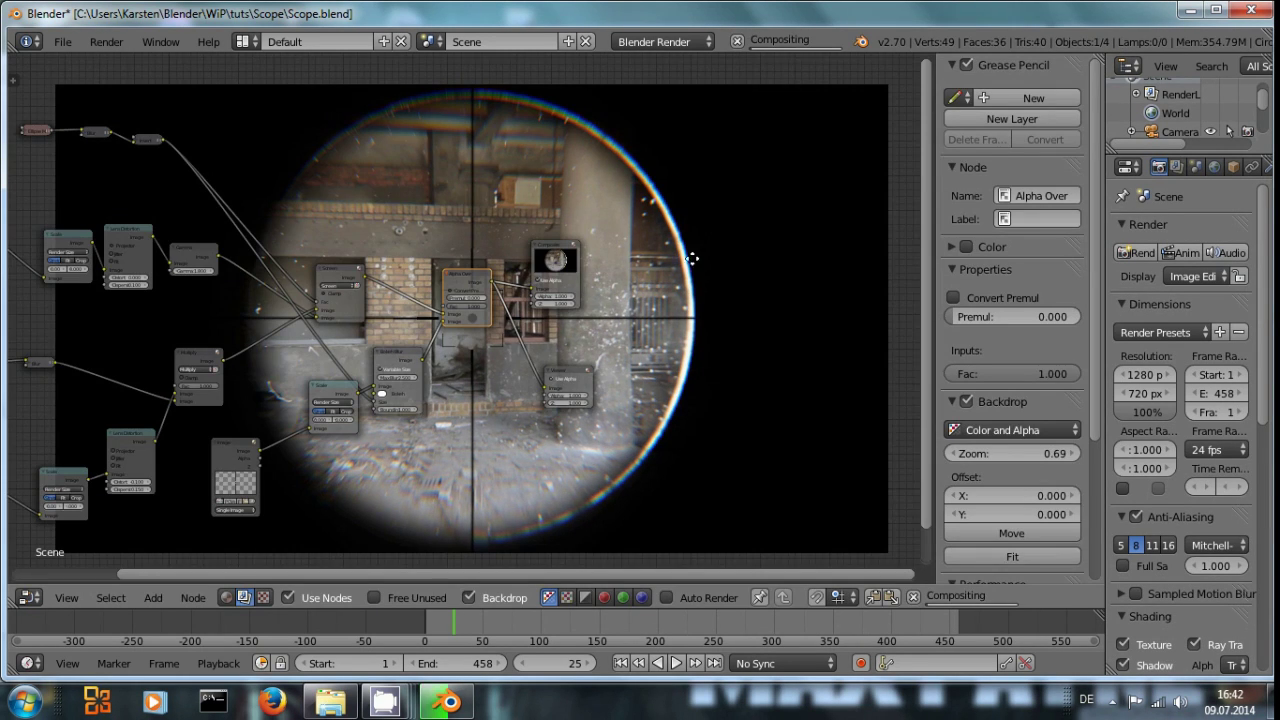
Move the crosshair's Scale node clear of the Bokeh Blur node and select Bokeh Blur
scroll(551, 313, "up", 1)
middle_click_drag(614, 290, 691, 231)
scroll(626, 304, "up", 4)
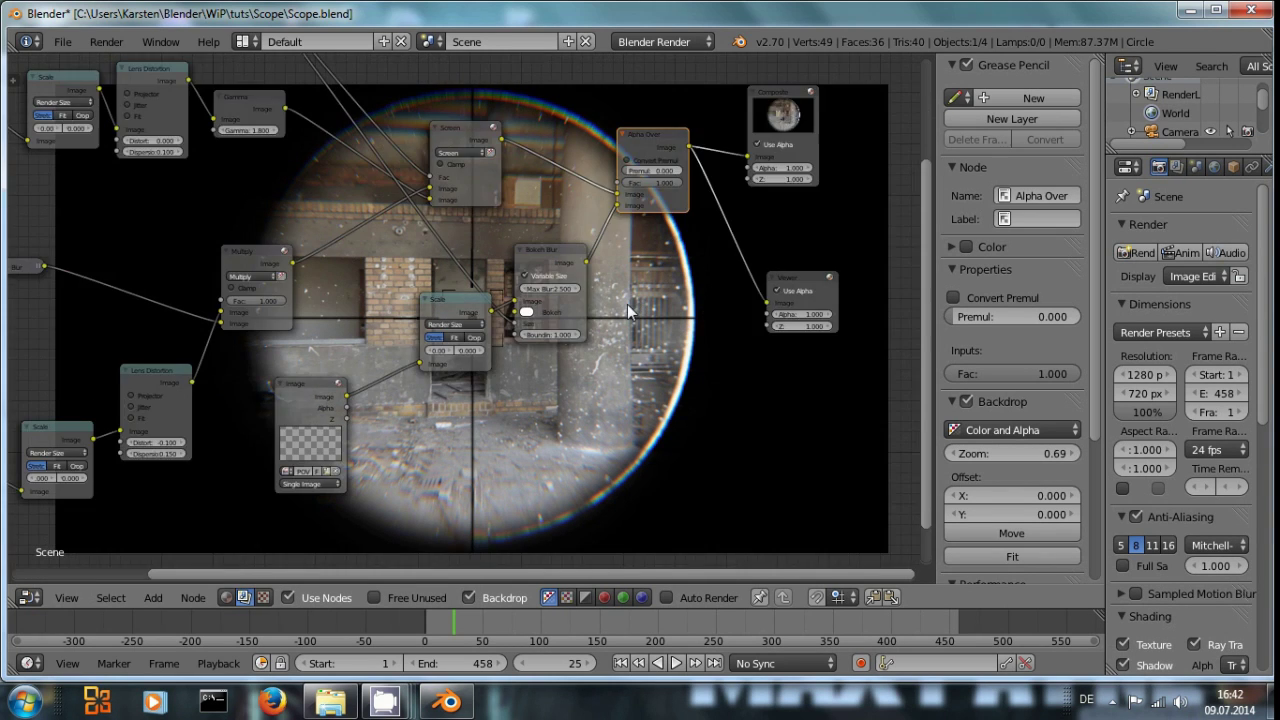
scroll(640, 300, "up", 2)
left_click_drag(405, 305, 372, 420)
left_click(545, 272)
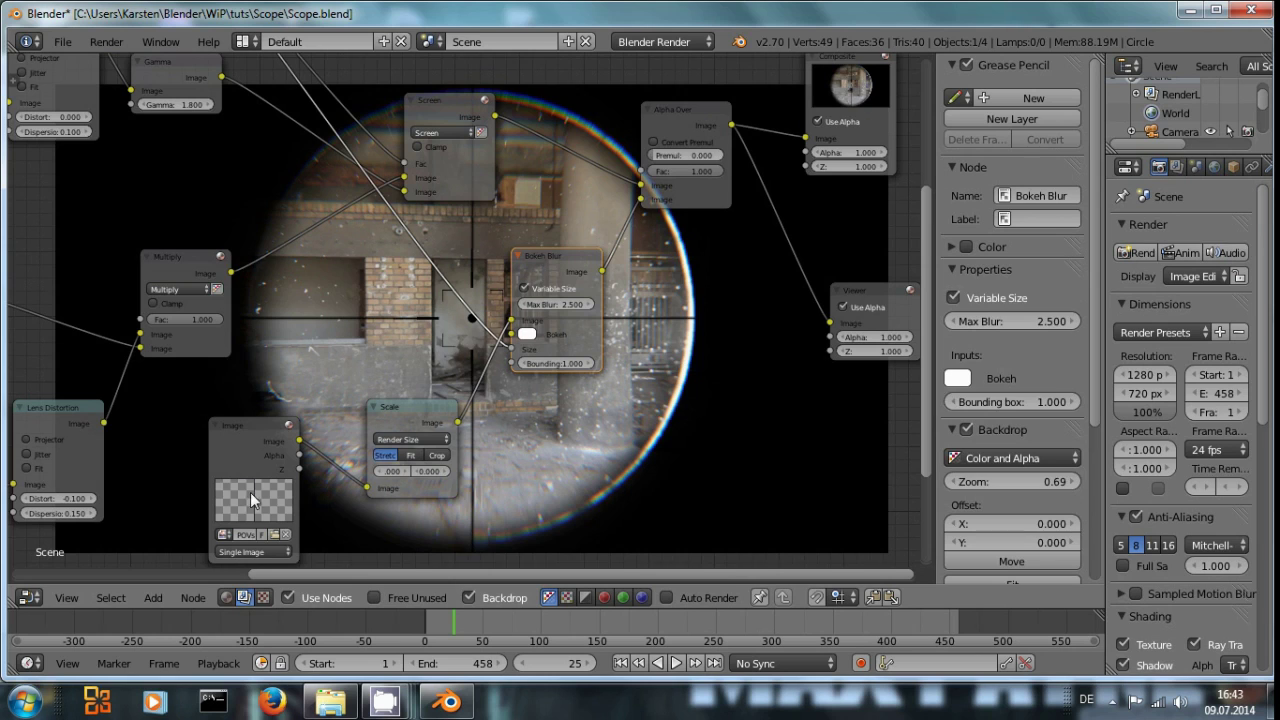
Preview the scope Image, Scale, Bokeh Blur, Invert and Alpha Over outputs one after another in the Viewer
left_click(239, 450, "ctrl+shift")
left_click(396, 409, "ctrl+shift")
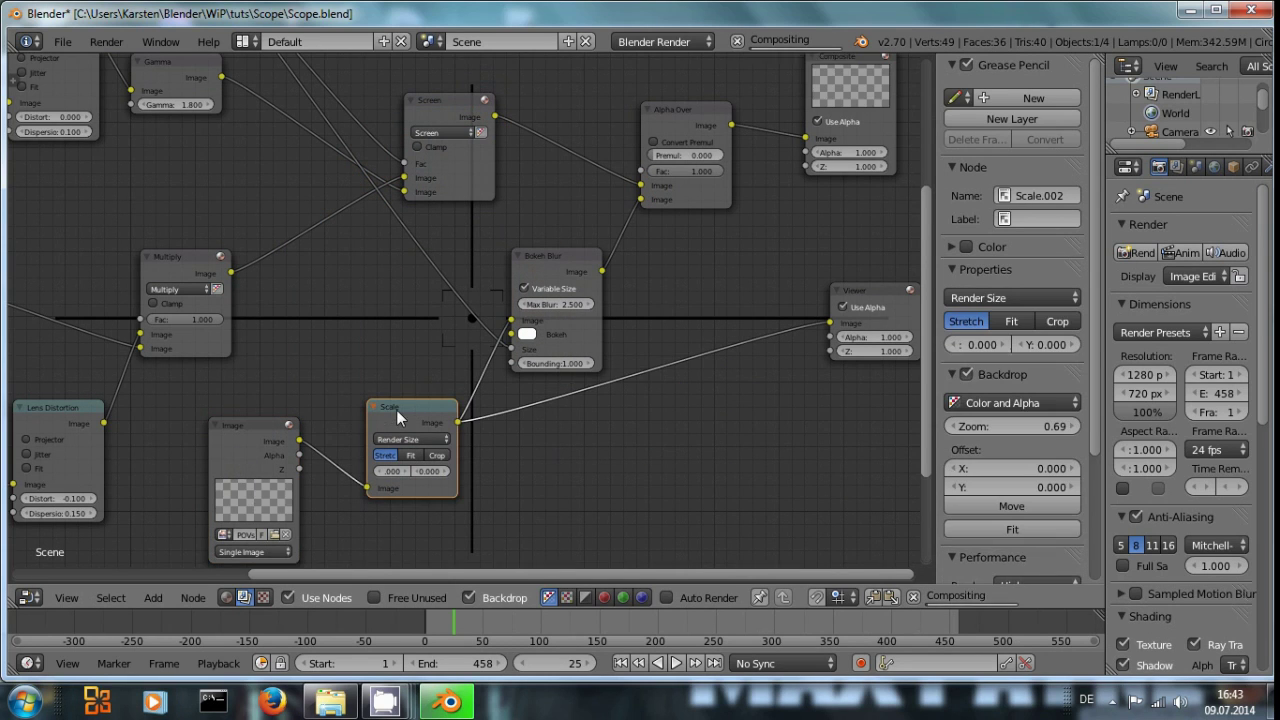
left_click(564, 254, "ctrl+shift")
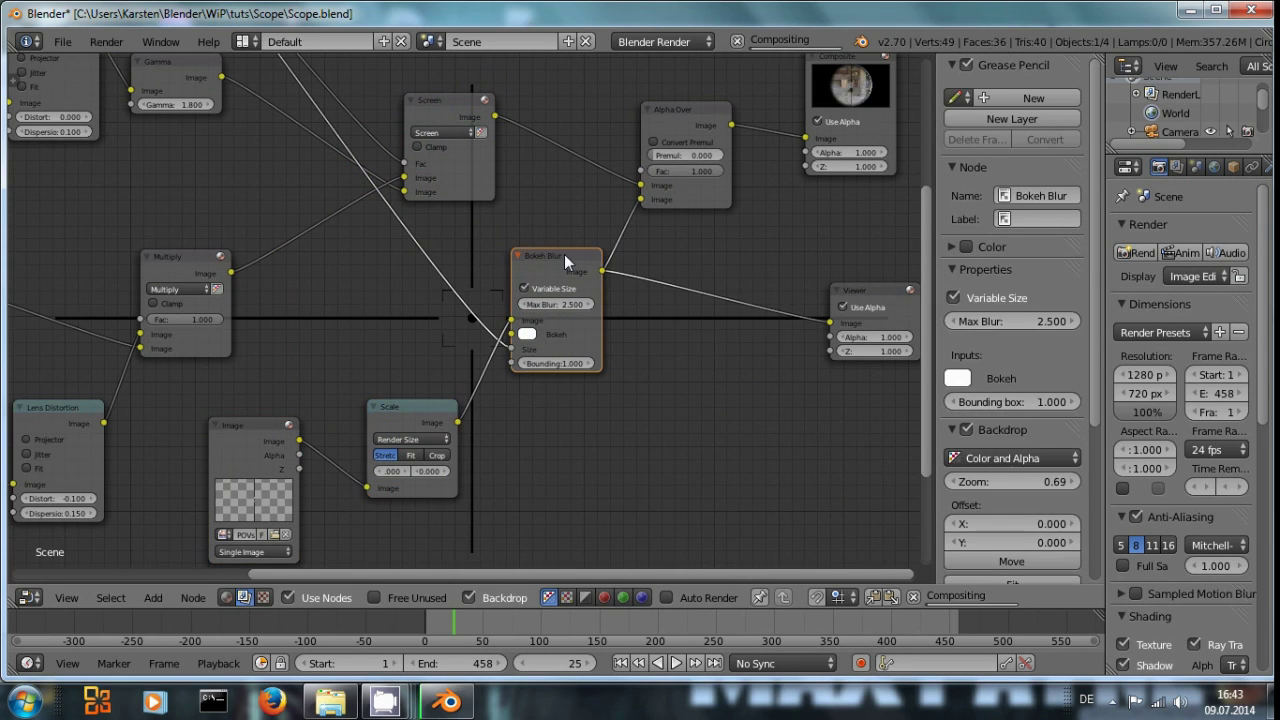
middle_click_drag(656, 313, 316, 150)
left_click(295, 80, "ctrl+shift")
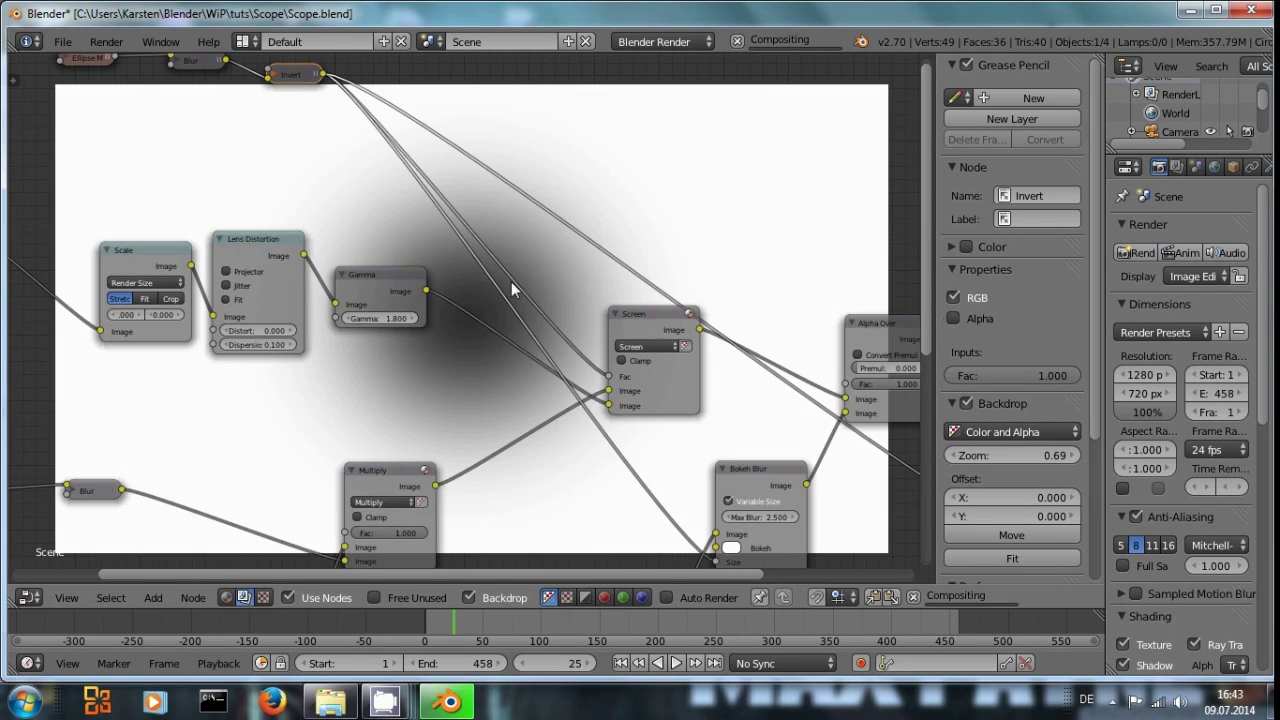
middle_click_drag(531, 330, 427, 184)
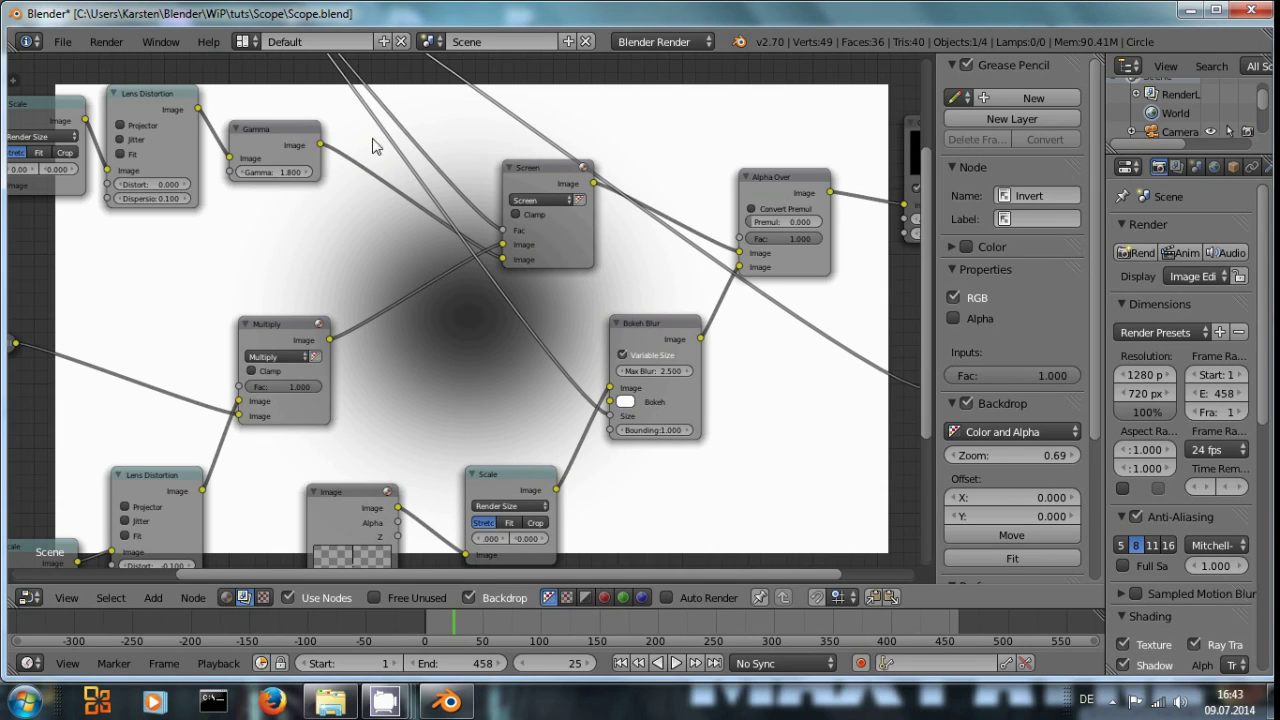
left_click(808, 176, "ctrl+shift")
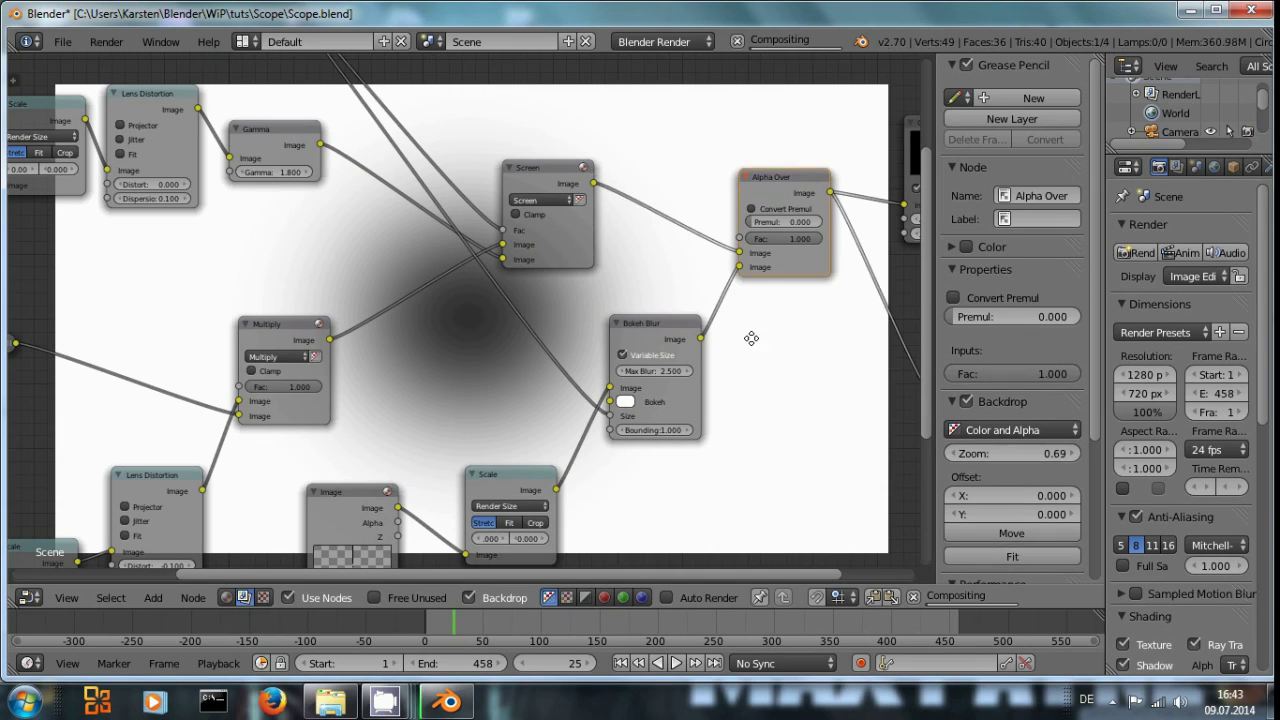
Try a Max Blur of 5 on the Bokeh Blur node, and set it back to 2.5
middle_click_drag(751, 338, 511, 206)
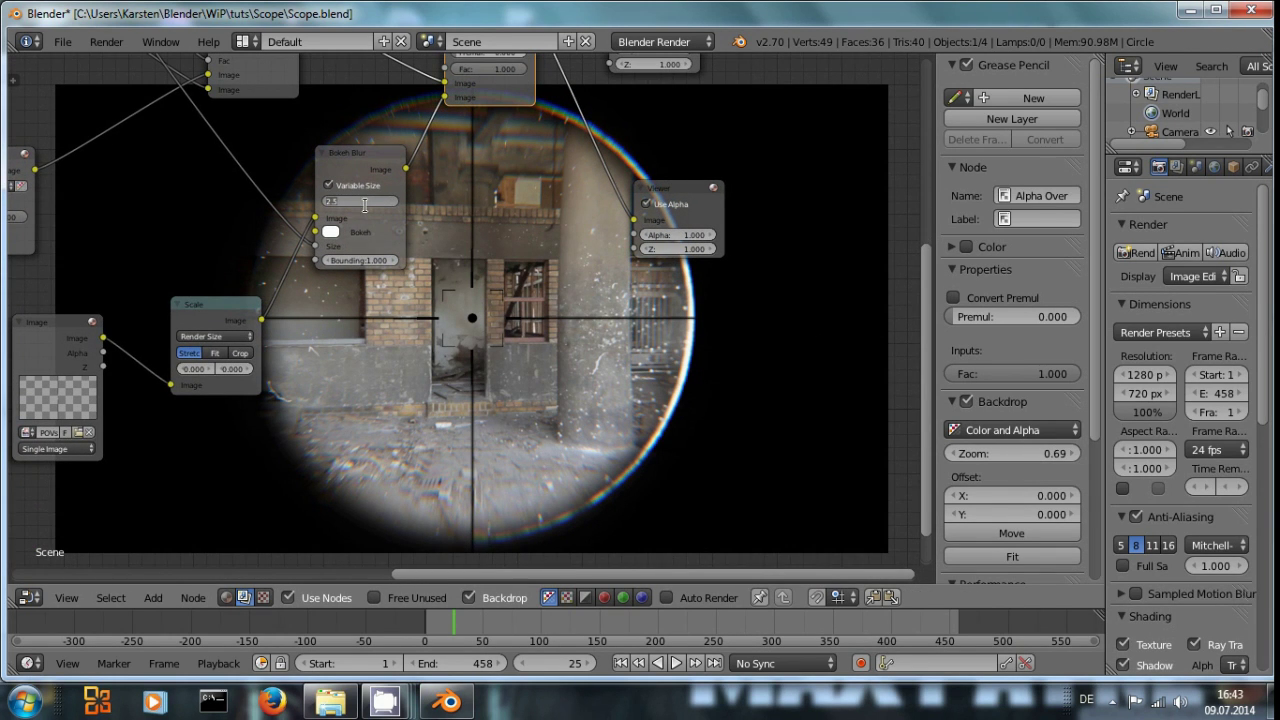
type("5")
key("Return")
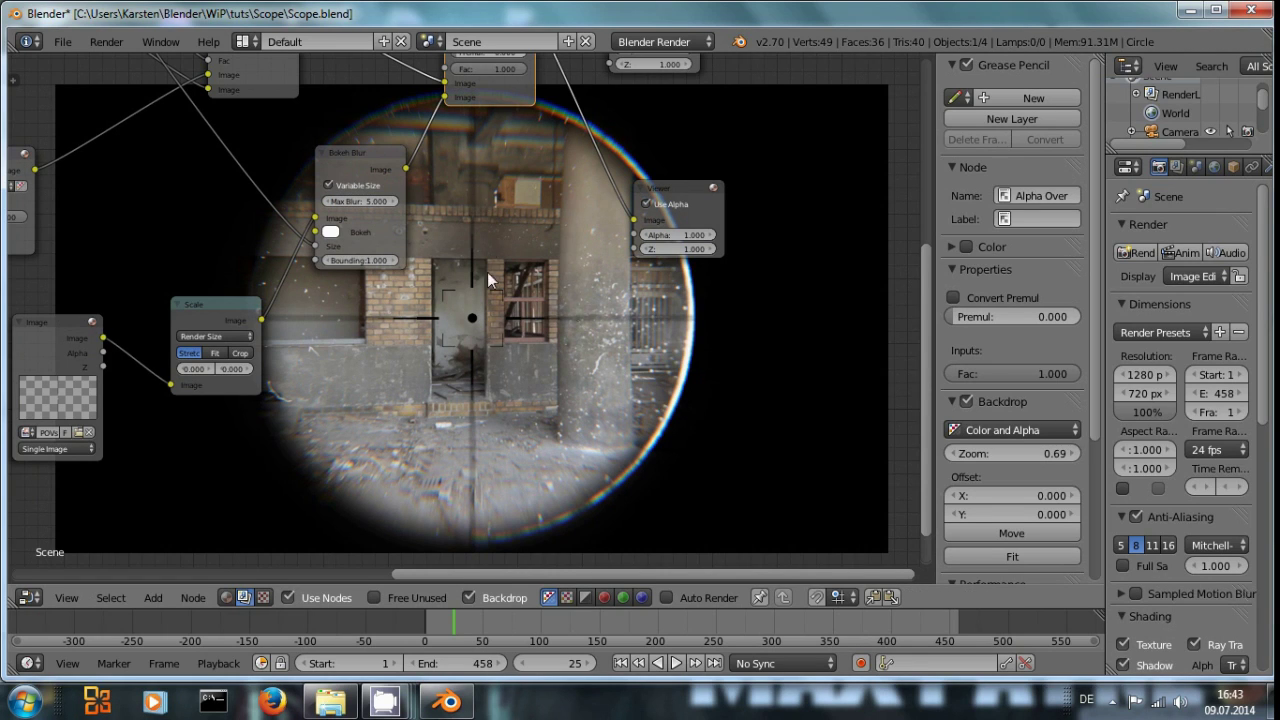
left_click(362, 201)
type("2.5")
key("Return")
Move the Composite and Viewer nodes slightly farther from the Alpha Over node
middle_click_drag(518, 276, 599, 480)
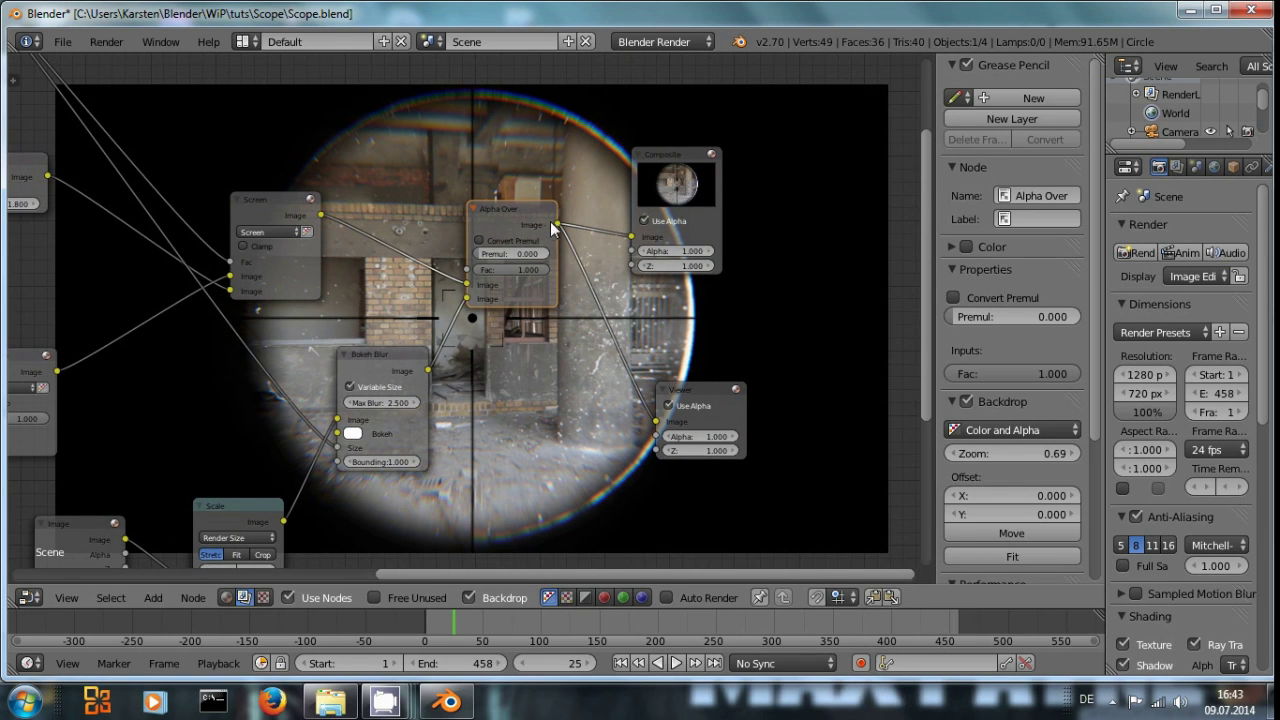
left_click_drag(676, 175, 727, 172)
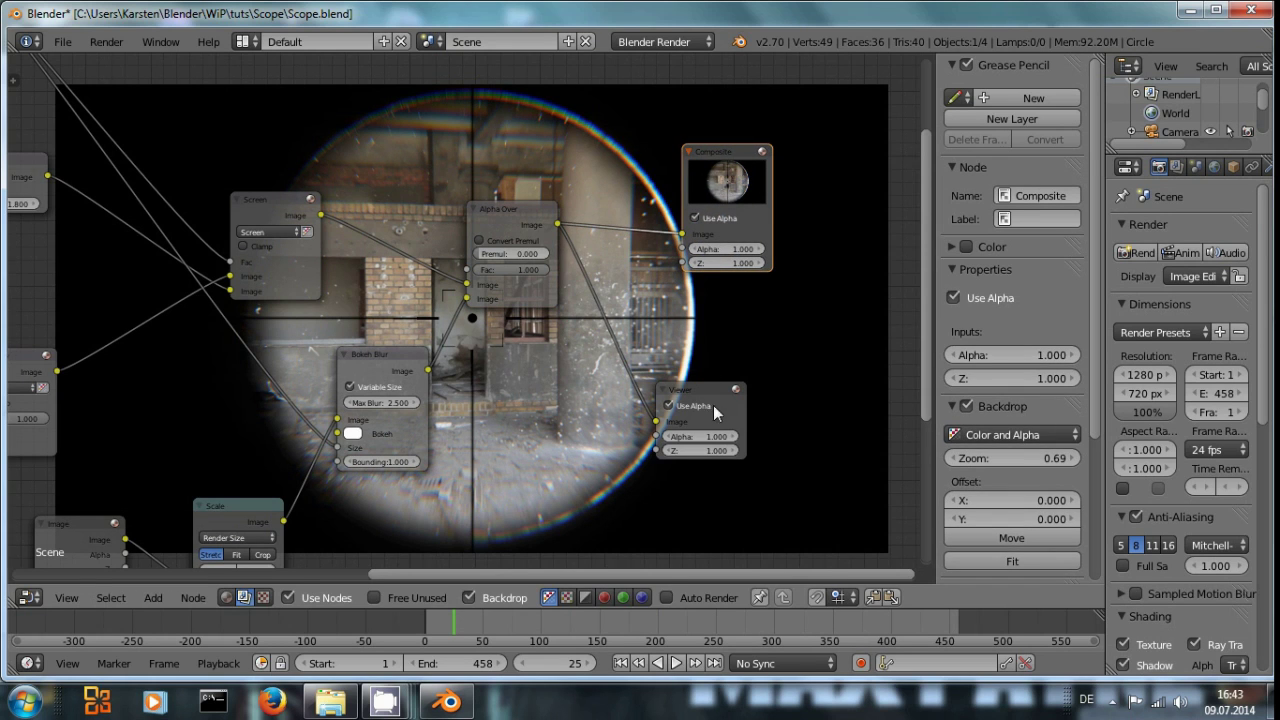
left_click_drag(695, 397, 706, 385)
Render the current frame and inspect the scope effect up close
middle_click_drag(640, 403, 243, 128)
key("F12")
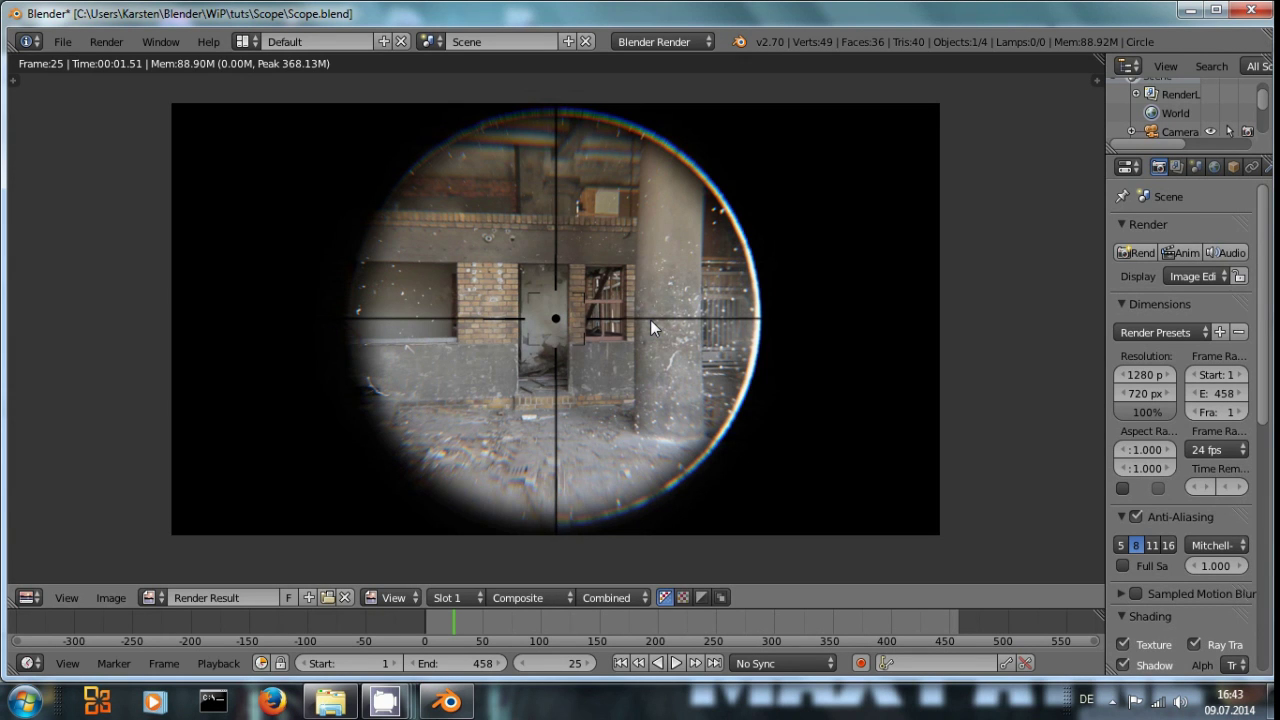
scroll(650, 319, "up", 1)
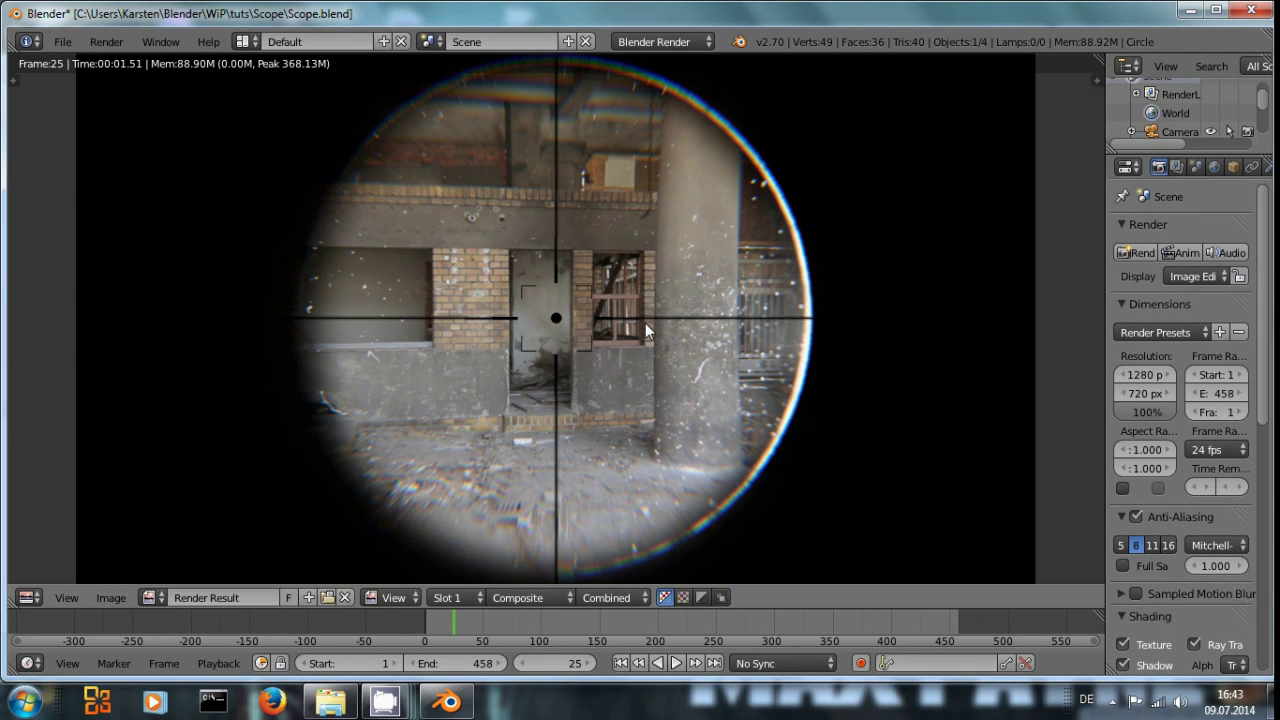